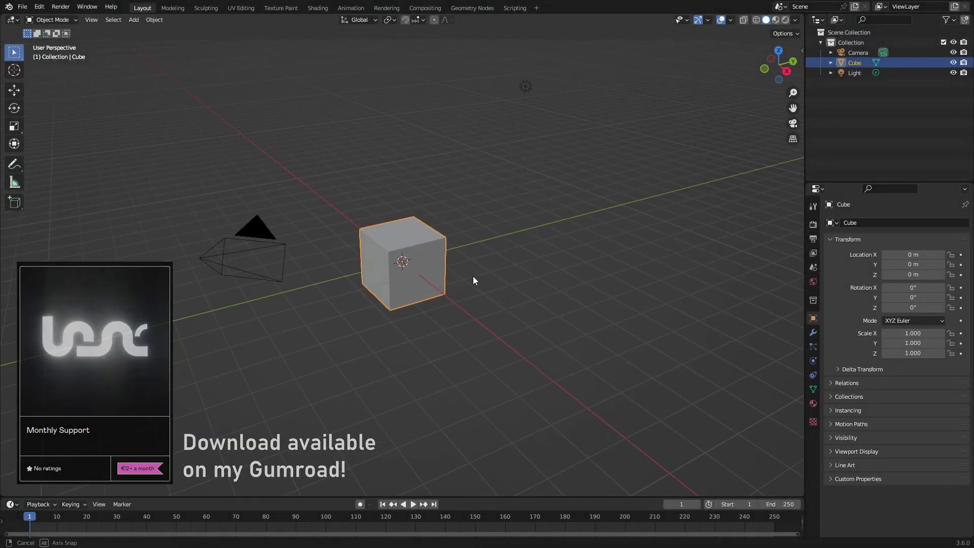
- Delete the default camera, cube and light from the scene
{"action": "key", "text": "a"}
{"action": "key", "text": "x"}
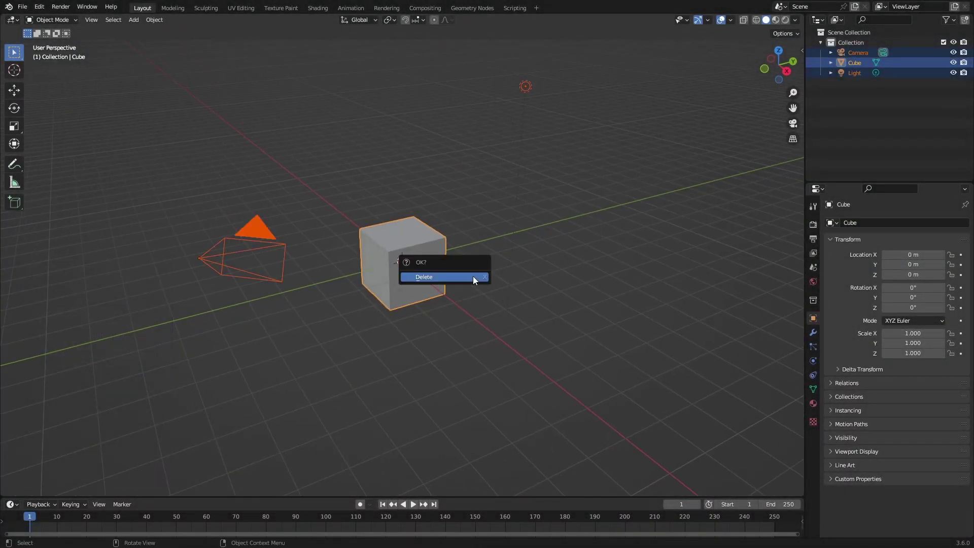
{"action": "left_click", "coordinate": [472, 276]}
- Add a plane mesh, scale it by 10 and apply its scale
{"action": "key", "text": "shift+a"}
{"action": "mouse_move", "coordinate": [431, 248]}
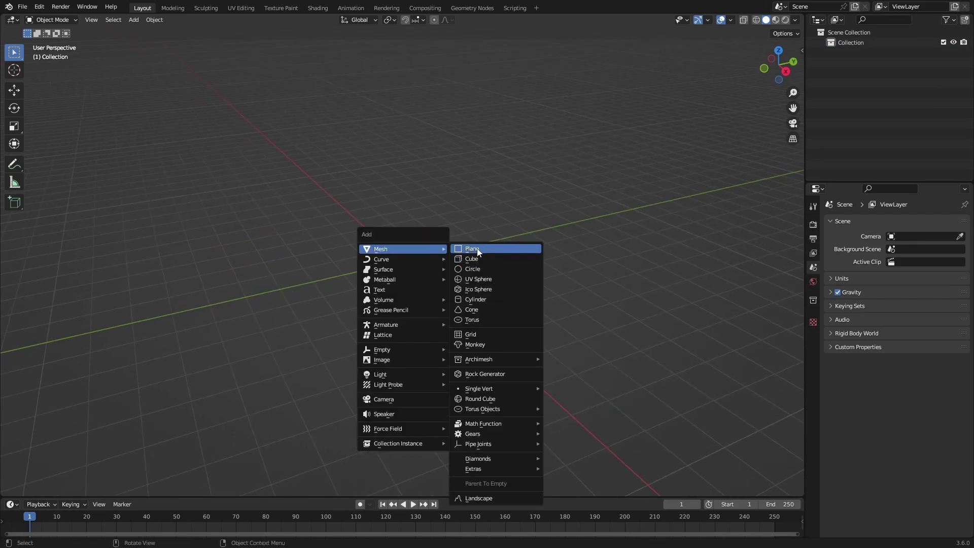
{"action": "left_click", "coordinate": [475, 249]}
{"action": "key", "text": "s"}
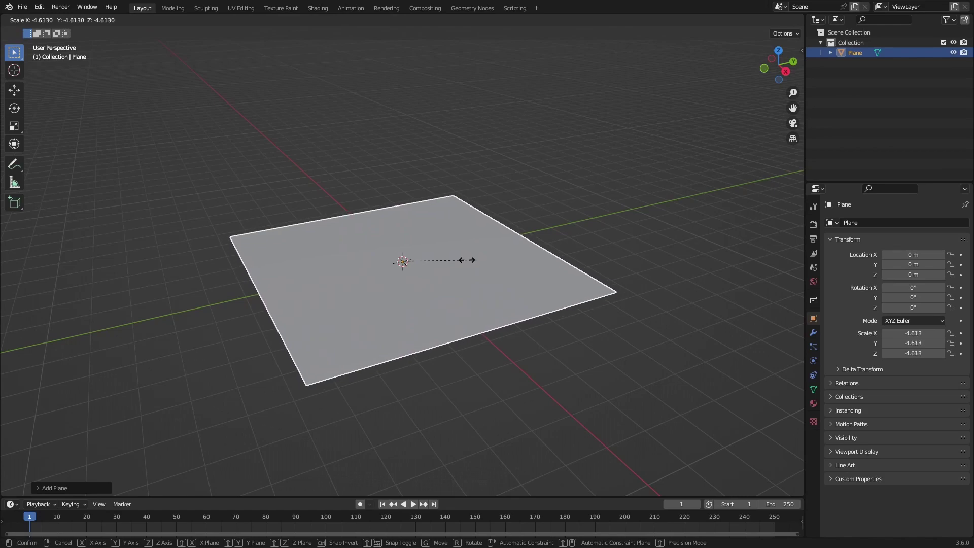
{"action": "type", "text": "10"}
{"action": "key", "text": "Return"}
{"action": "scroll", "coordinate": [465, 263], "scroll_direction": "down", "scroll_amount": 2}
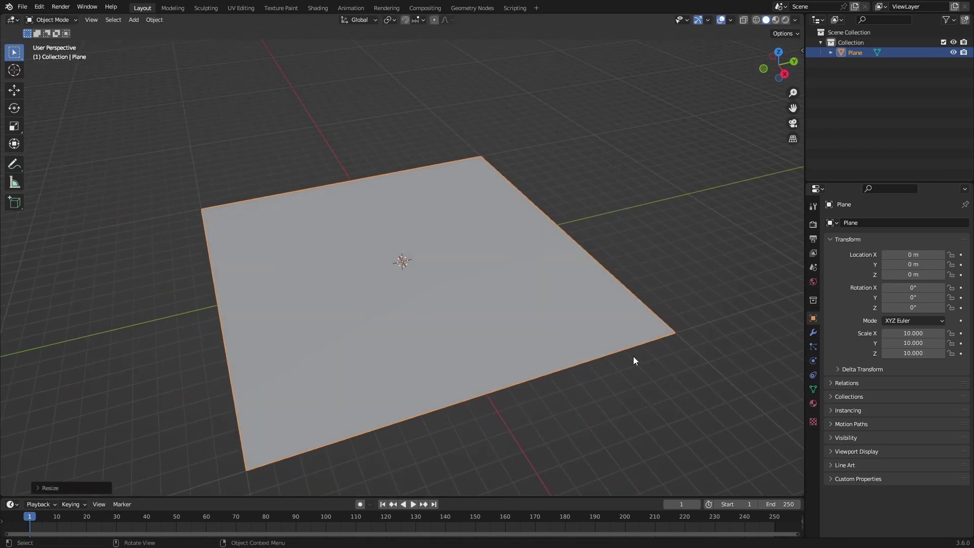
{"action": "key", "text": "ctrl+a"}
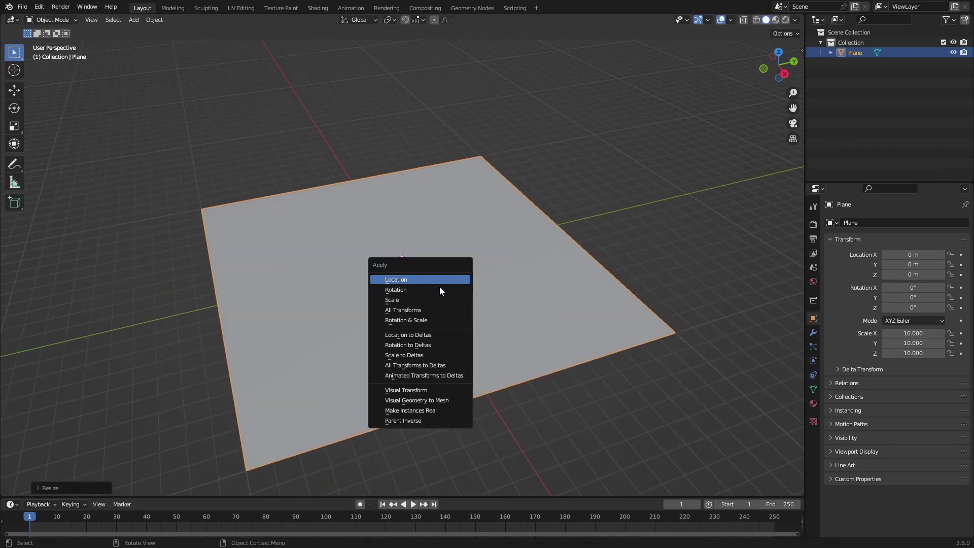
{"action": "left_click", "coordinate": [406, 300]}
- Switch the timeline area to the Geometry Node Editor and enlarge it to about half the window height
{"action": "left_click", "coordinate": [13, 505]}
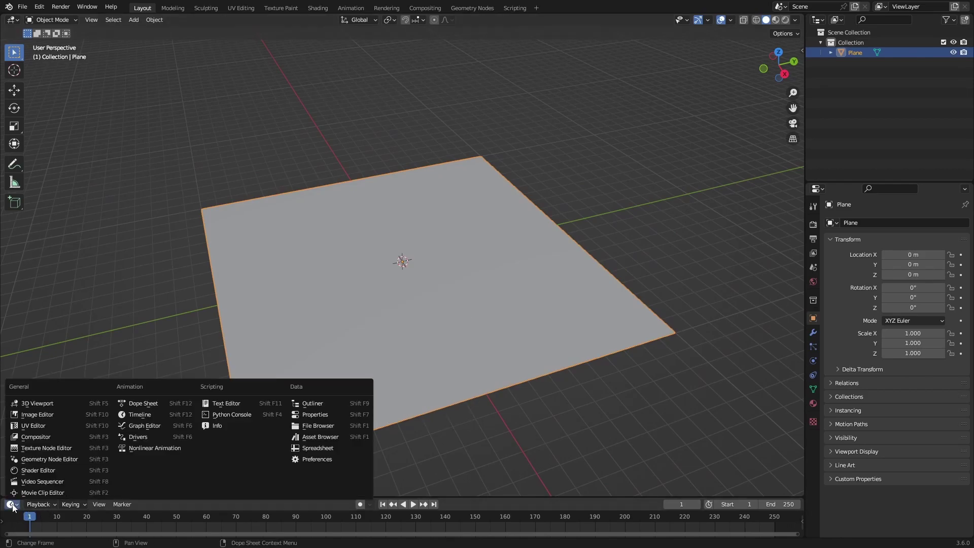
{"action": "left_click", "coordinate": [46, 459]}
{"action": "left_click_drag", "start_coordinate": [215, 499], "coordinate": [269, 301]}
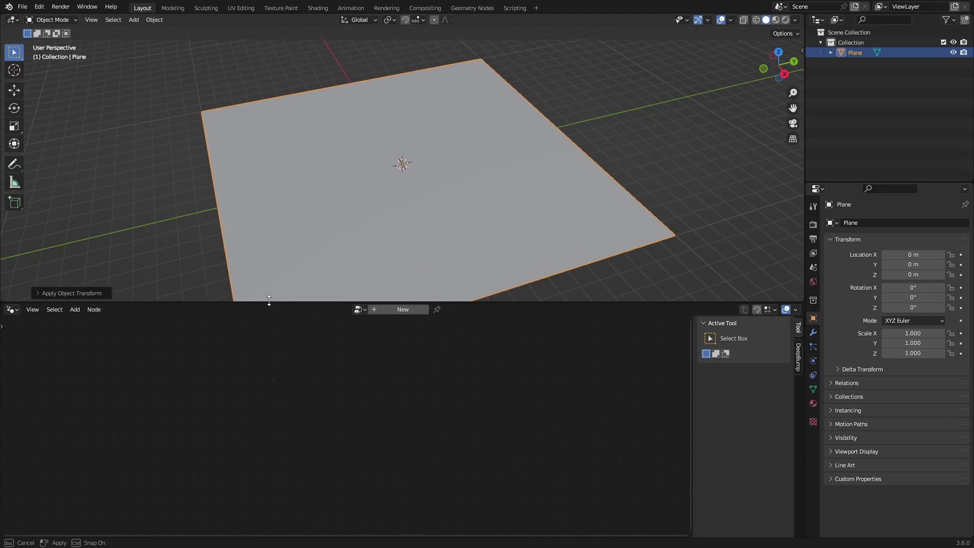
- Create a new geometry node tree on the plane and name it Stylized Grass
{"action": "scroll", "coordinate": [485, 222], "scroll_direction": "down", "scroll_amount": 2}
{"action": "middle_click_drag", "start_coordinate": [486, 221], "coordinate": [513, 208]}
{"action": "scroll", "coordinate": [511, 223], "scroll_direction": "up", "scroll_amount": 4}
{"action": "scroll", "coordinate": [511, 224], "scroll_direction": "down", "scroll_amount": 2}
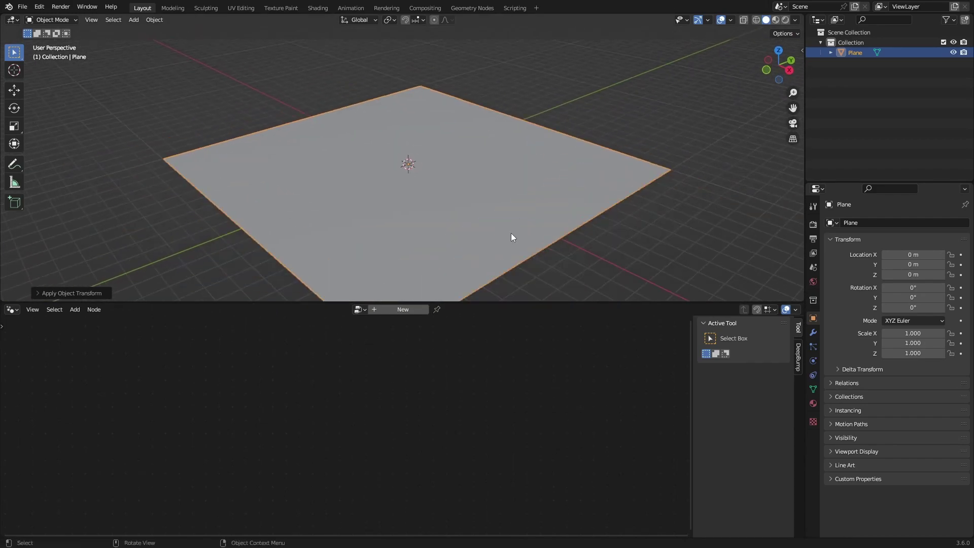
{"action": "left_click", "coordinate": [409, 310]}
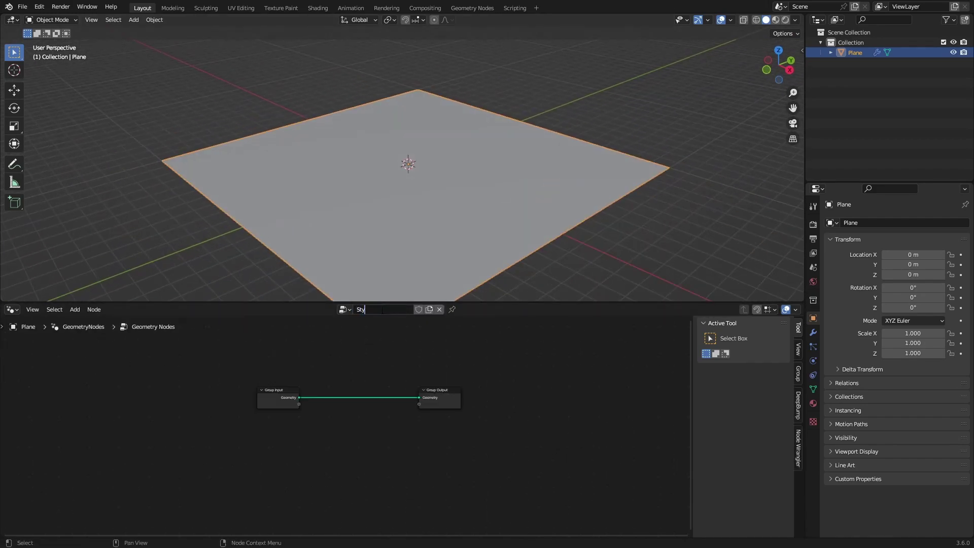
{"action": "type", "text": "Stylized Grass"}
{"action": "key", "text": "Return"}
{"action": "key", "text": "Home"}
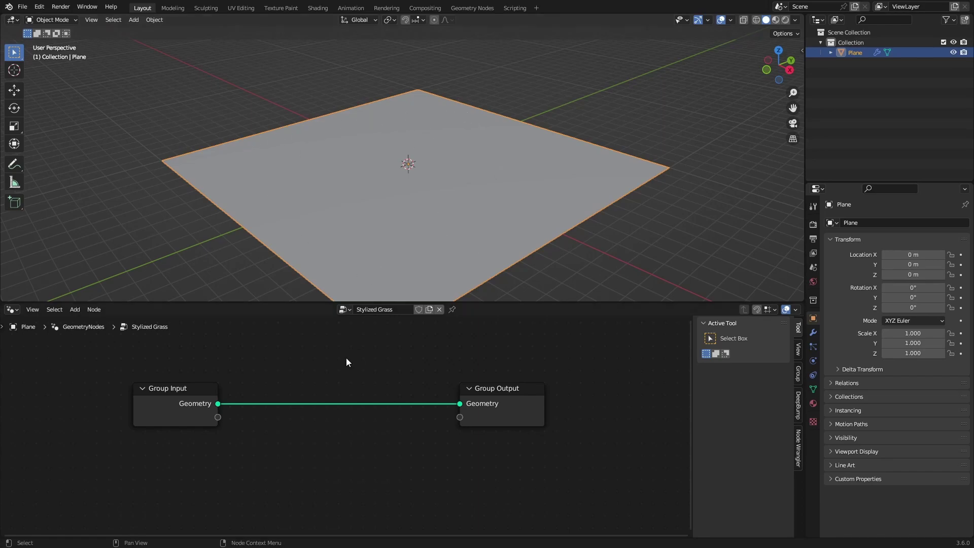
- Insert a Distribute Points on Faces node between Group Input and Group Output, with a density of 10
{"action": "key", "text": "shift+a"}
{"action": "type", "text": "dis"}
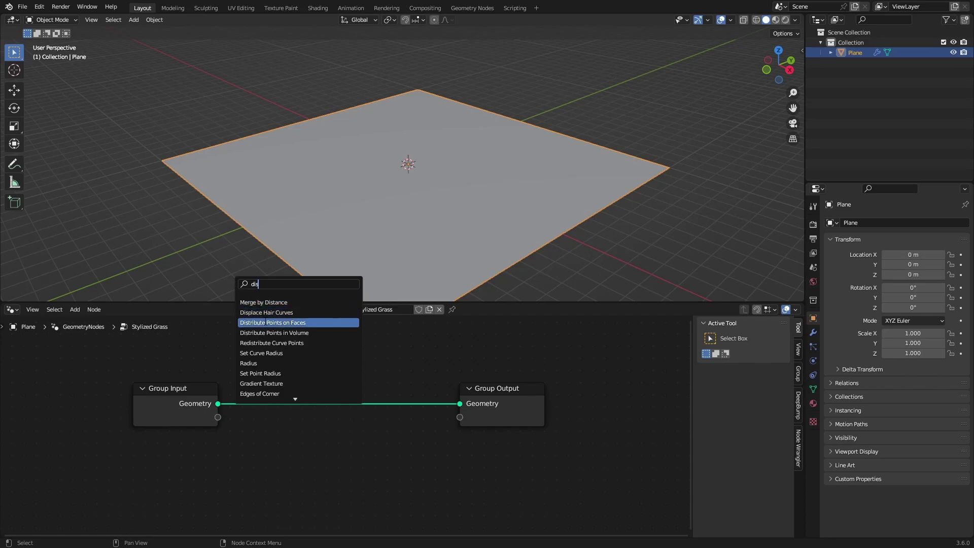
{"action": "left_click", "coordinate": [269, 323]}
{"action": "left_click", "coordinate": [315, 404]}
{"action": "mouse_move", "coordinate": [317, 490]}
{"action": "left_mouse_down"}
{"action": "mouse_move", "coordinate": [422, 490]}
{"action": "mouse_move", "coordinate": [286, 490]}
{"action": "mouse_move", "coordinate": [332, 490]}
{"action": "left_mouse_up"}
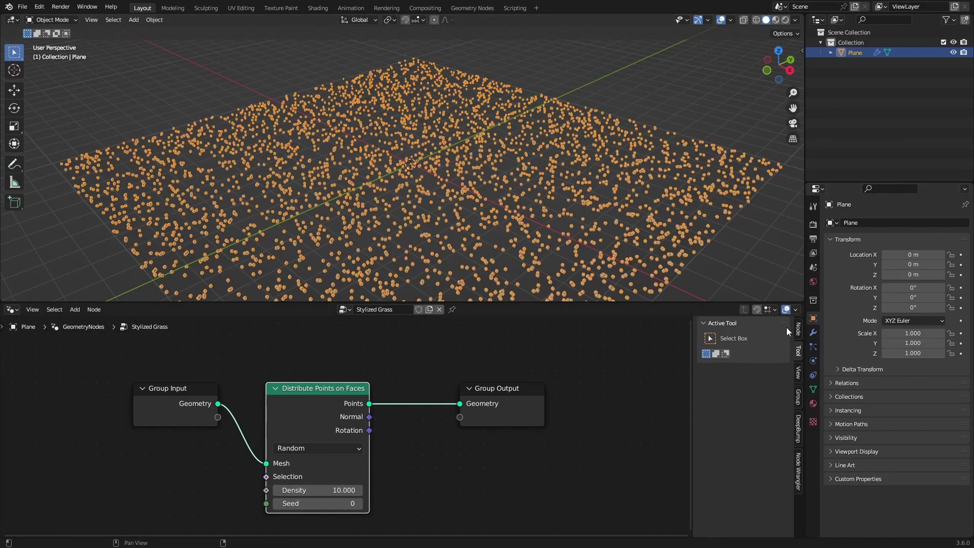
{"action": "left_click", "coordinate": [814, 346]}
{"action": "left_click", "coordinate": [965, 222]}
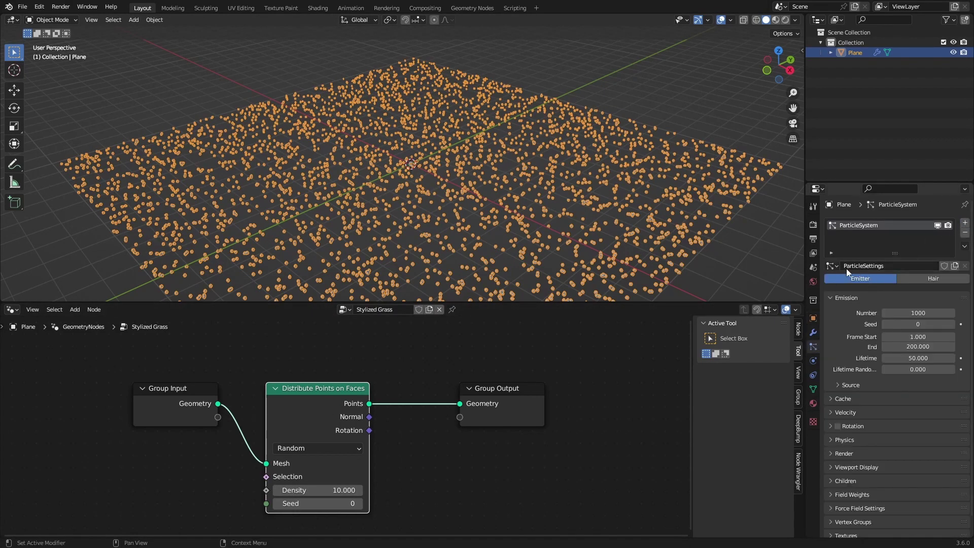
{"action": "key", "text": "ctrl+z"}
- Add a Curve Line node below the Distribute Points on Faces node
{"action": "scroll", "coordinate": [395, 218], "scroll_direction": "up", "scroll_amount": 4}
{"action": "scroll", "coordinate": [388, 201], "scroll_direction": "down", "scroll_amount": 5}
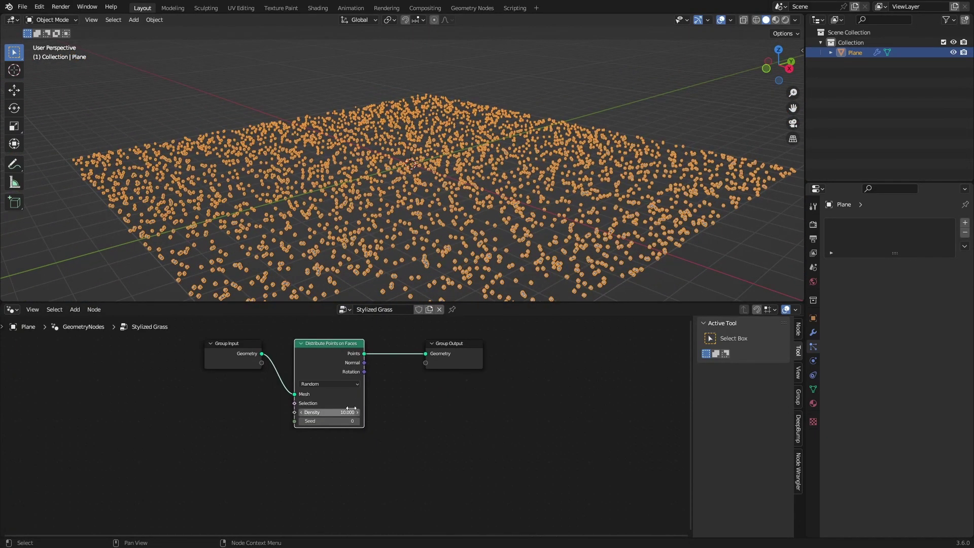
{"action": "key", "text": "shift+a"}
{"action": "left_click", "coordinate": [315, 342]}
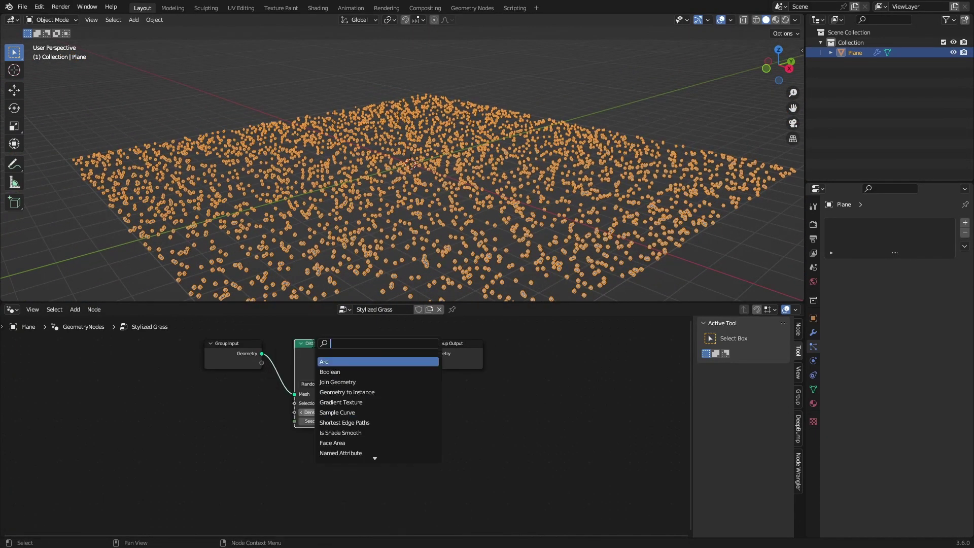
{"action": "type", "text": "cur"}
{"action": "left_click", "coordinate": [330, 412]}
{"action": "left_click", "coordinate": [312, 404]}
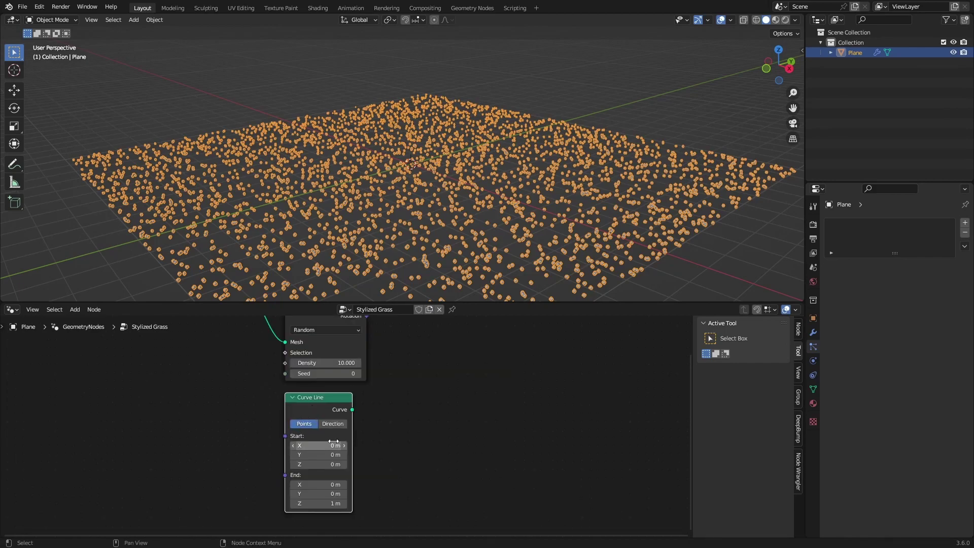
- Preview the Curve Line through a Viewer node and switch the line to Direction mode
{"action": "left_click", "coordinate": [326, 406], "text": "ctrl+shift"}
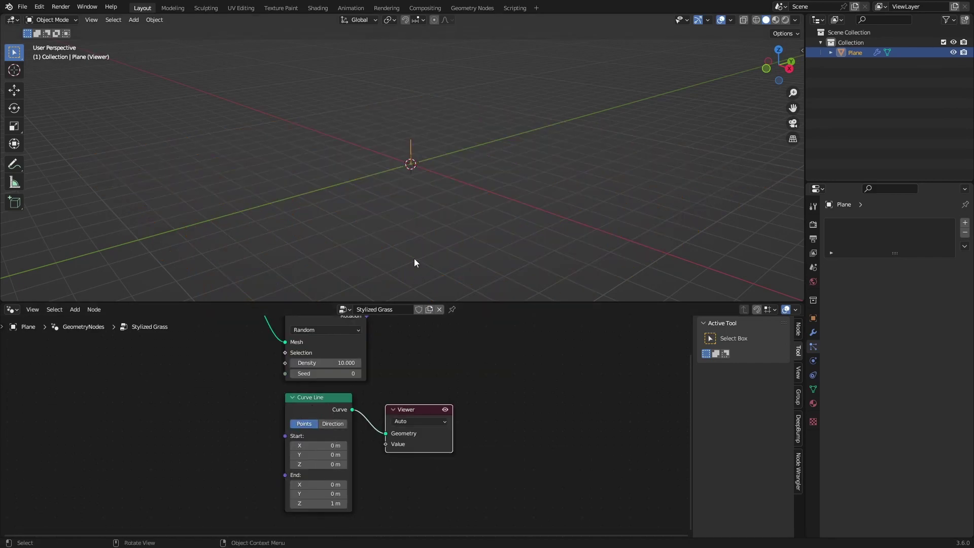
{"action": "scroll", "coordinate": [414, 257], "scroll_direction": "up", "scroll_amount": 8}
{"action": "middle_click_drag", "start_coordinate": [414, 258], "coordinate": [417, 212], "text": "shift"}
{"action": "scroll", "coordinate": [411, 263], "scroll_direction": "down", "scroll_amount": 3}
{"action": "middle_click_drag", "start_coordinate": [358, 471], "coordinate": [353, 435]}
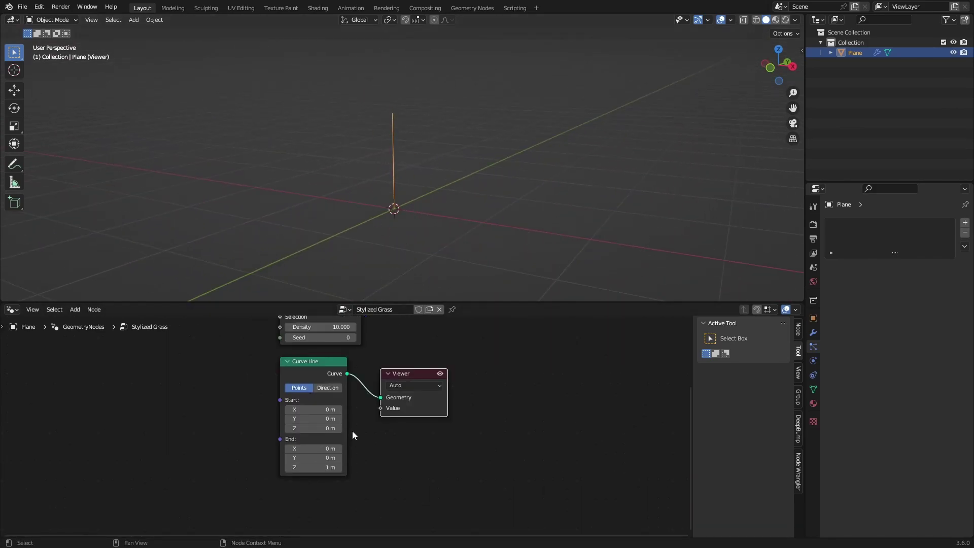
{"action": "left_click", "coordinate": [325, 390]}
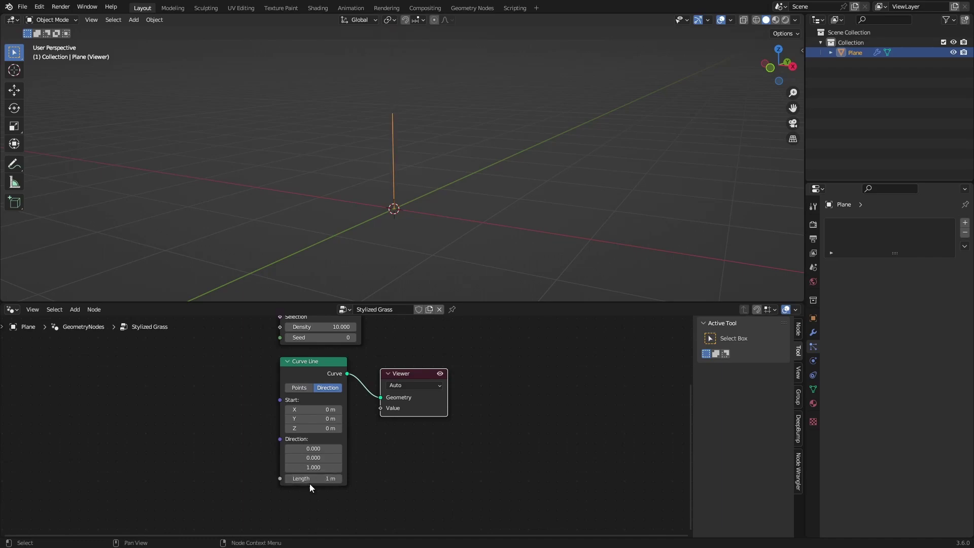
- Insert a Resample Curve node between Curve Line and Viewer and set its count to 4
{"action": "key", "text": "shift+a"}
{"action": "type", "text": "resa"}
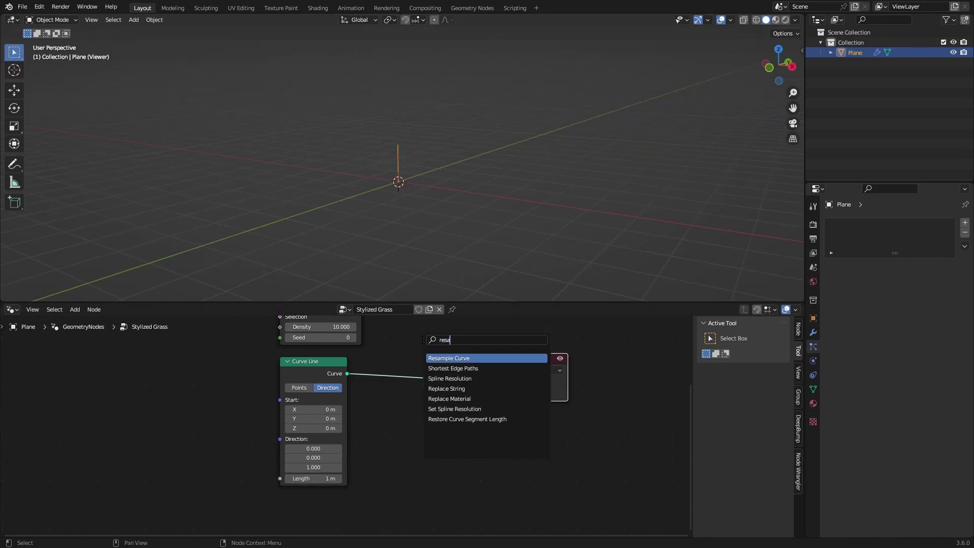
{"action": "left_click", "coordinate": [449, 358]}
{"action": "left_click", "coordinate": [396, 372]}
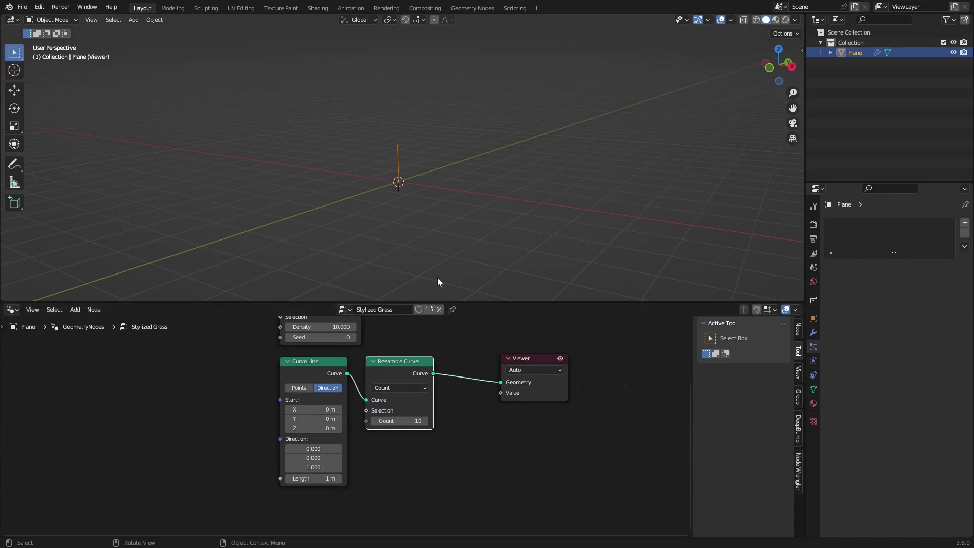
{"action": "scroll", "coordinate": [394, 183], "scroll_direction": "up", "scroll_amount": 7}
{"action": "middle_click_drag", "start_coordinate": [393, 186], "coordinate": [405, 178]}
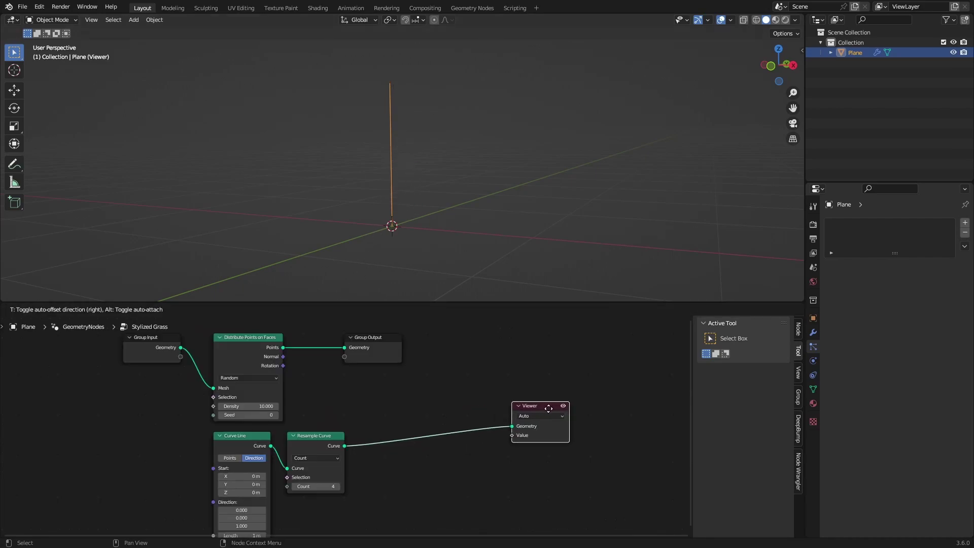
- Move the Group Output node away from Distribute Points on Faces, directly above the Viewer, to make room for more nodes
{"action": "left_click_drag", "start_coordinate": [377, 360], "coordinate": [546, 360]}
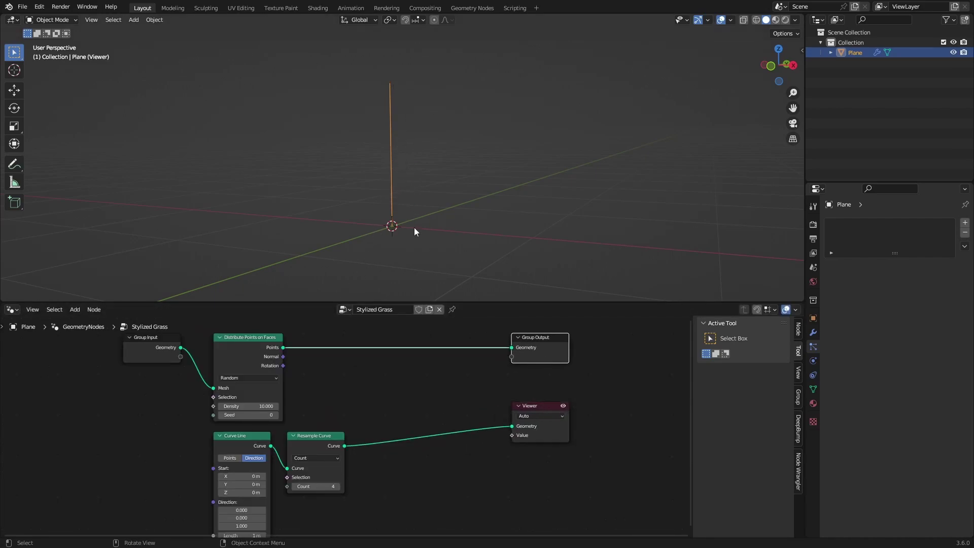
{"action": "scroll", "coordinate": [244, 477], "scroll_direction": "up", "scroll_amount": 1}
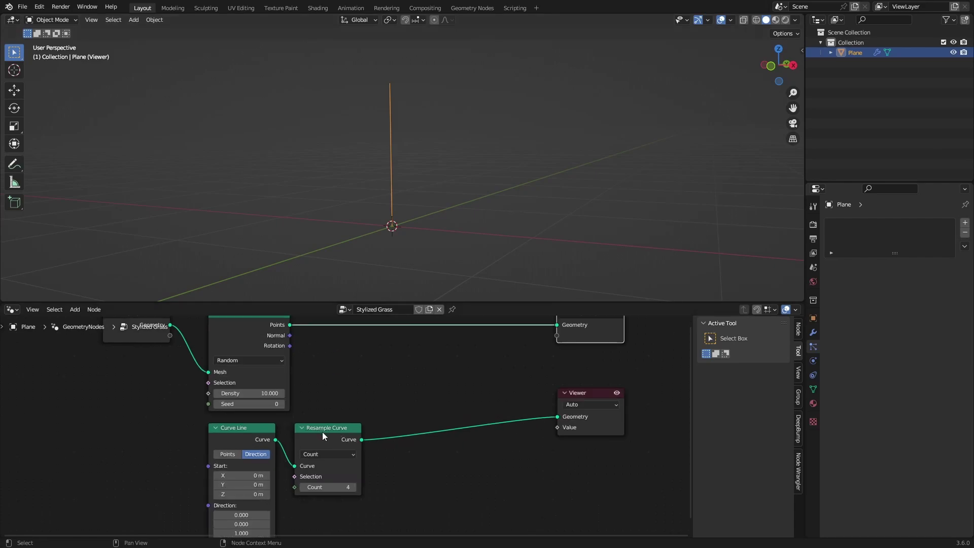
{"action": "mouse_move", "coordinate": [324, 430]}
{"action": "left_mouse_down"}
{"action": "mouse_move", "coordinate": [356, 432]}
{"action": "mouse_move", "coordinate": [326, 433]}
{"action": "left_mouse_up"}
{"action": "left_click", "coordinate": [256, 436]}
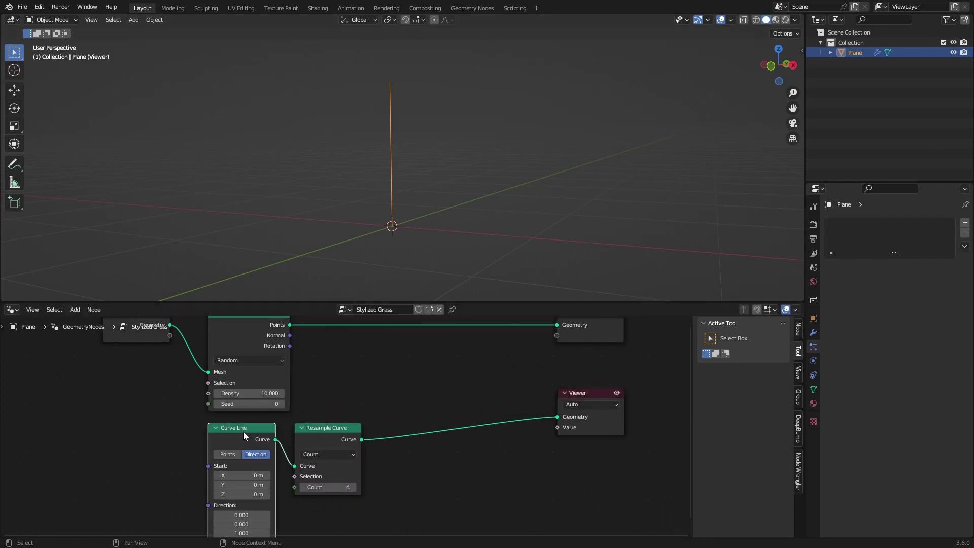
- Insert an Instance on Points node between Distribute Points on Faces and Group Output
{"action": "key", "text": "shift+a"}
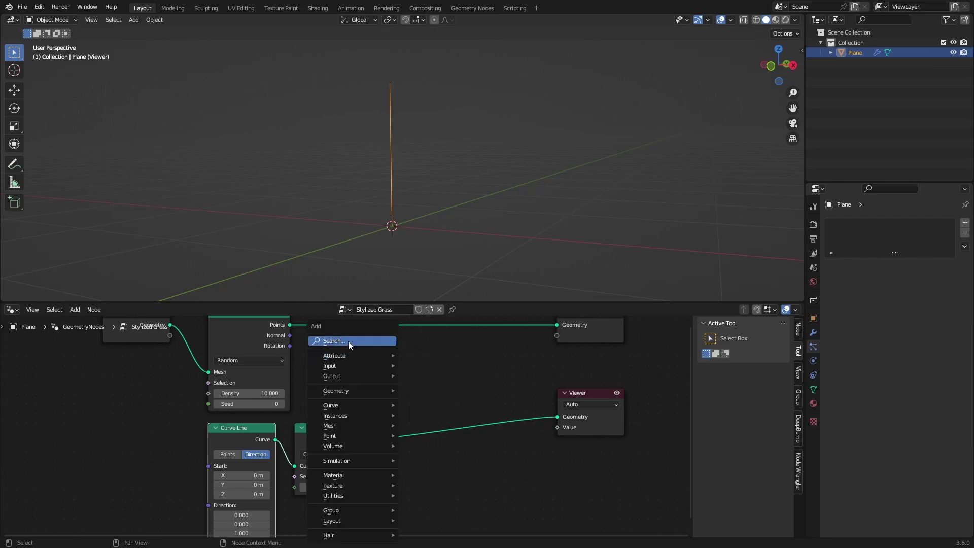
{"action": "left_click", "coordinate": [348, 341]}
{"action": "type", "text": "instance on"}
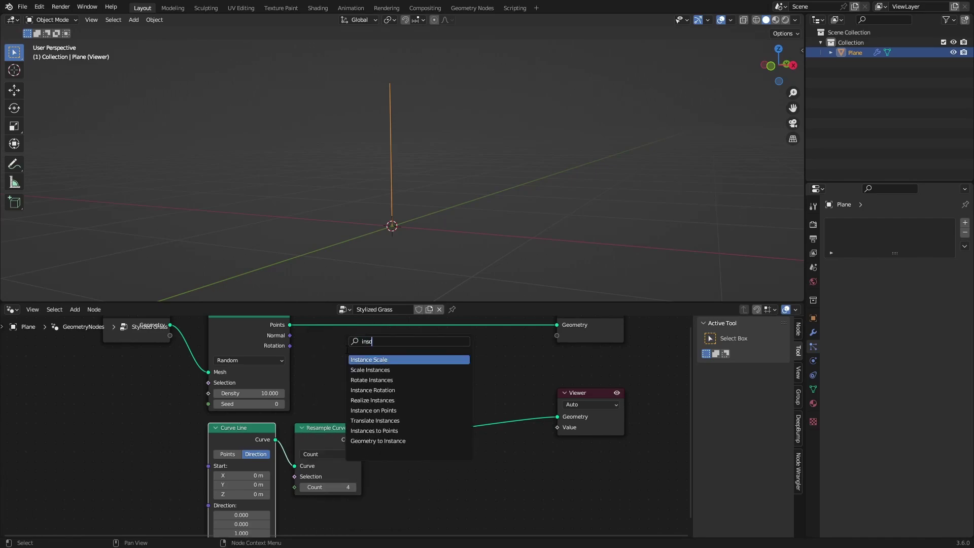
{"action": "key", "text": "Return"}
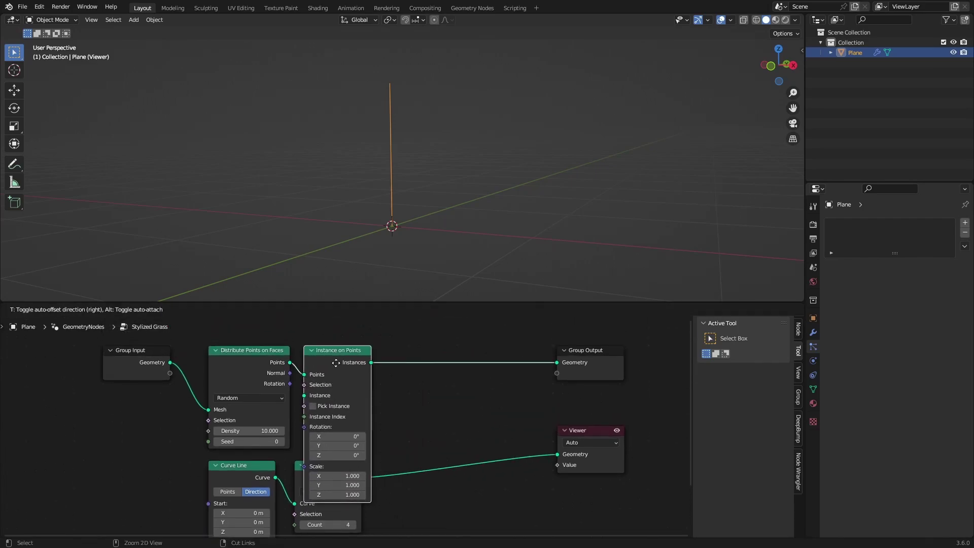
{"action": "left_click", "coordinate": [312, 385]}
- Arrange Curve Line beside Resample Curve and connect the resampled curve to the Instance input of Instance on Points
{"action": "middle_click_drag", "start_coordinate": [339, 517], "coordinate": [361, 439]}
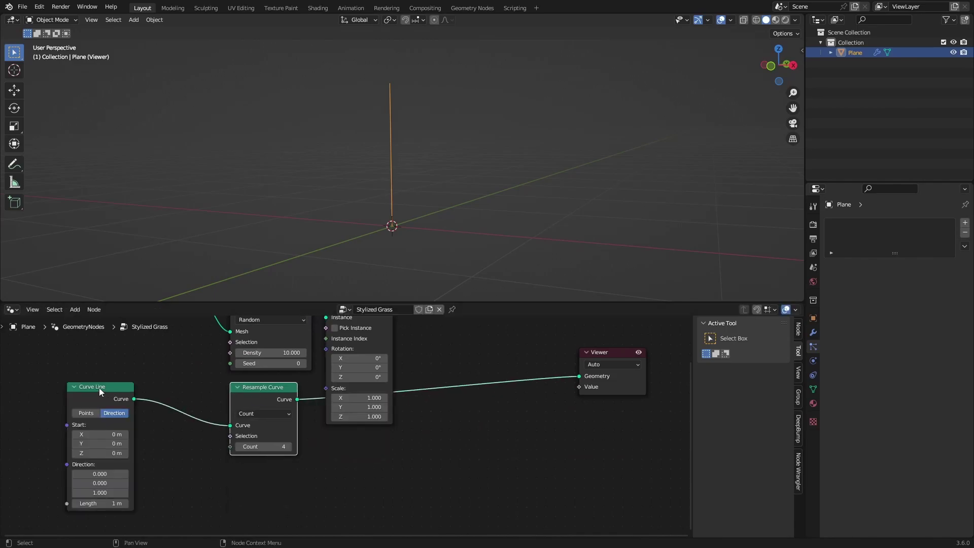
{"action": "left_click_drag", "start_coordinate": [99, 387], "coordinate": [178, 387]}
{"action": "middle_click_drag", "start_coordinate": [288, 401], "coordinate": [265, 468]}
{"action": "left_click_drag", "start_coordinate": [273, 465], "coordinate": [303, 383]}
- Deselect the plane and examine the instanced grass lines from several angles
{"action": "scroll", "coordinate": [487, 250], "scroll_direction": "down", "scroll_amount": 5}
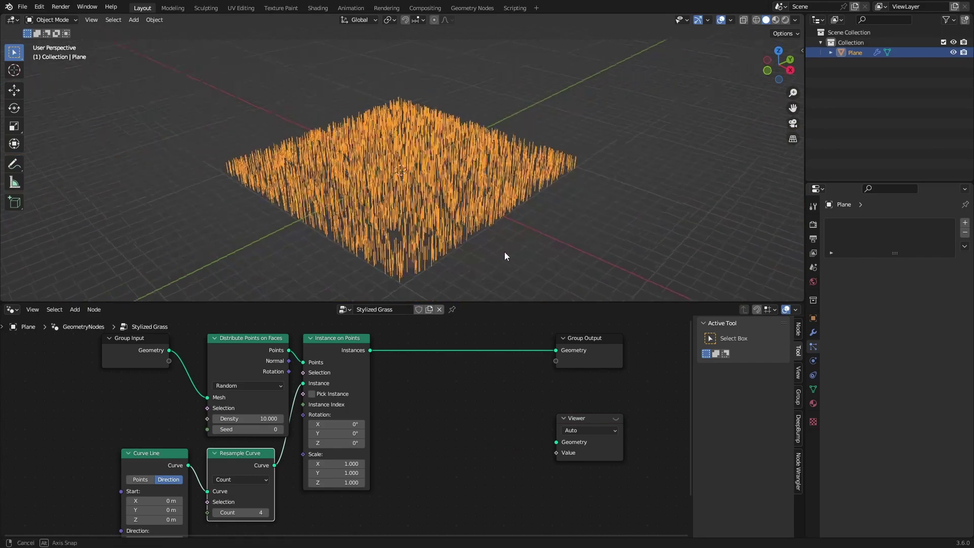
{"action": "left_click", "coordinate": [634, 265]}
{"action": "scroll", "coordinate": [606, 258], "scroll_direction": "up", "scroll_amount": 6}
{"action": "middle_click_drag", "start_coordinate": [606, 258], "coordinate": [554, 272]}
{"action": "scroll", "coordinate": [555, 262], "scroll_direction": "down", "scroll_amount": 5}
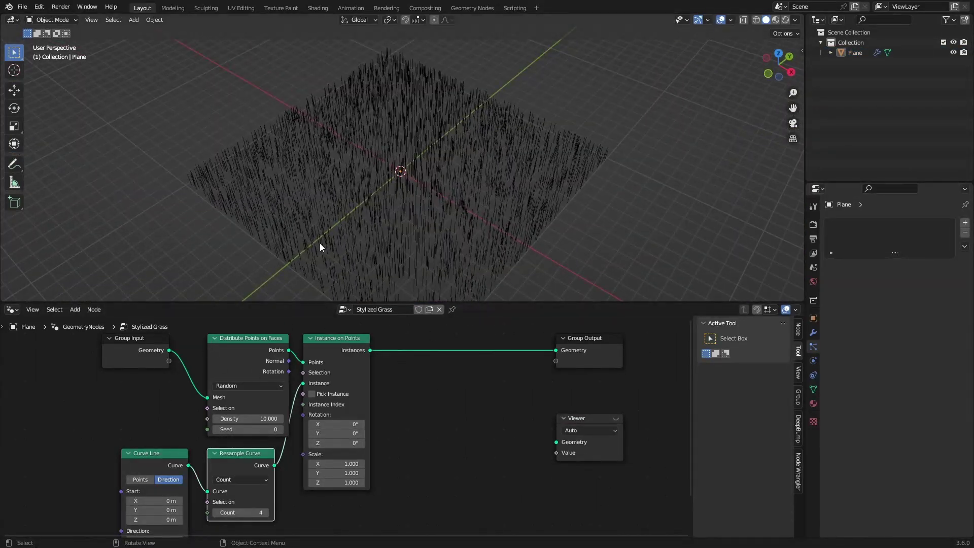
{"action": "middle_click_drag", "start_coordinate": [320, 242], "coordinate": [428, 211]}
{"action": "scroll", "coordinate": [428, 212], "scroll_direction": "up", "scroll_amount": 3}
- Preview Distribute Points on Faces, Resample Curve and finally Instance on Points through the Viewer to compare their outputs
{"action": "left_click", "coordinate": [258, 363], "text": "ctrl+shift"}
{"action": "left_click", "coordinate": [241, 460], "text": "ctrl+shift"}
{"action": "left_click", "coordinate": [257, 354], "text": "ctrl+shift"}
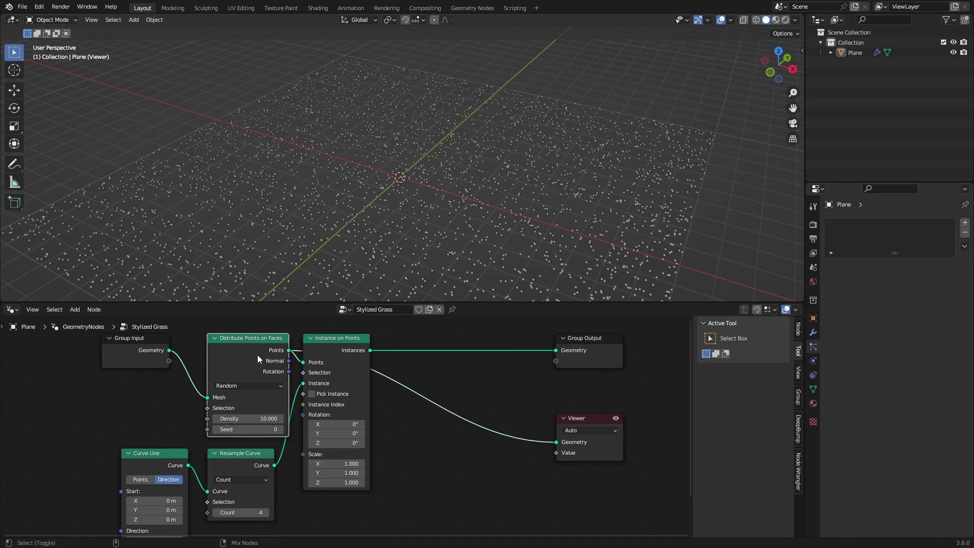
{"action": "left_click", "coordinate": [240, 457], "text": "ctrl+shift"}
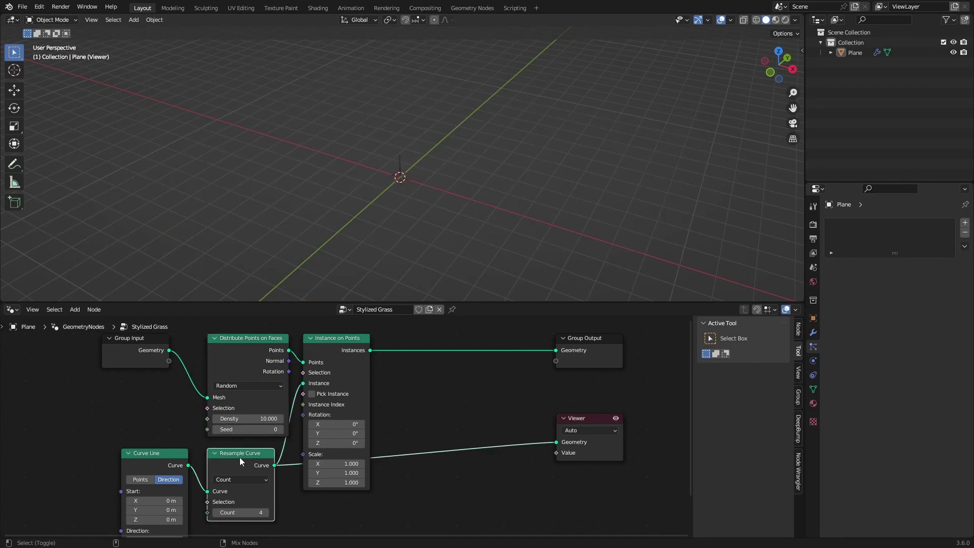
{"action": "left_click", "coordinate": [333, 344], "text": "ctrl+shift"}
{"action": "middle_click_drag", "start_coordinate": [401, 239], "coordinate": [382, 152]}
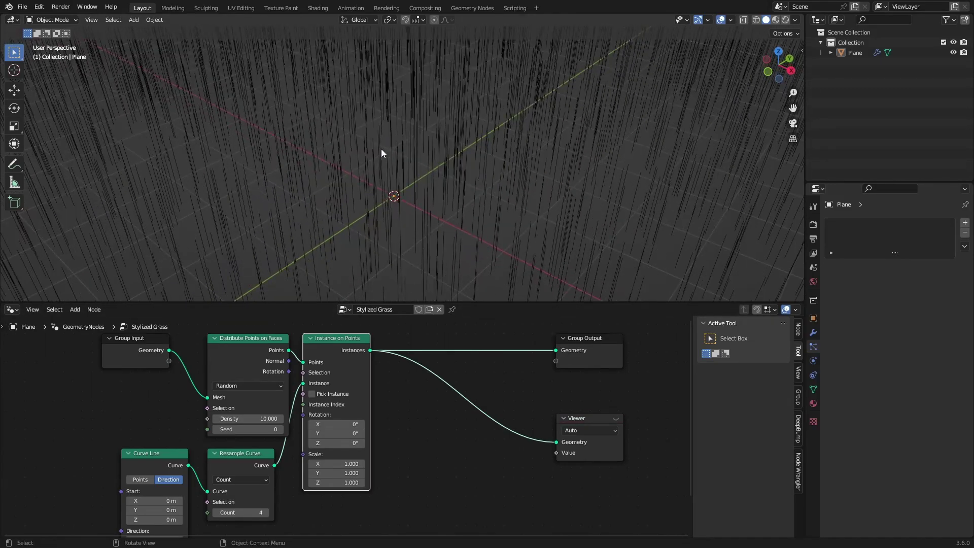
{"action": "middle_click_drag", "start_coordinate": [448, 220], "coordinate": [421, 228]}
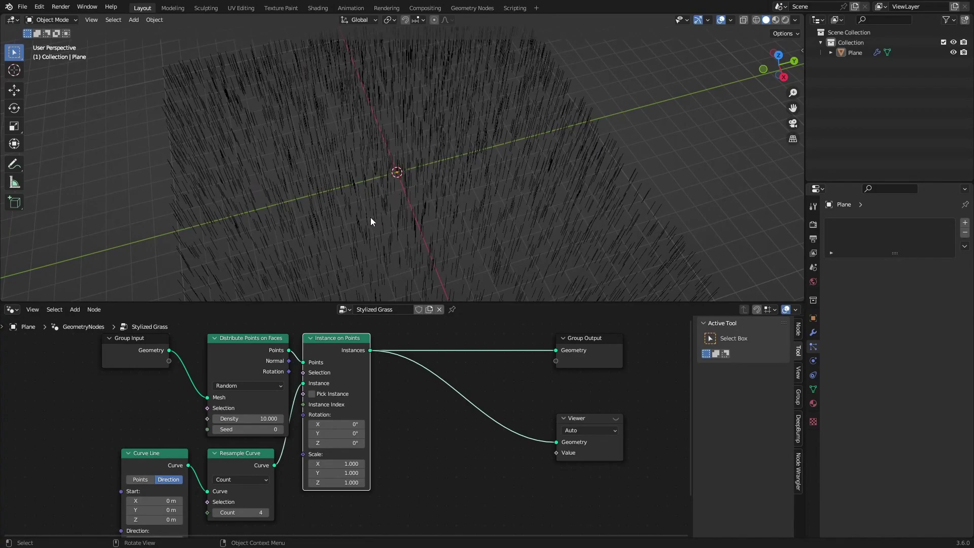
- Add a cube and move it along the X axis until it sits beside the grass field
{"action": "middle_click_drag", "start_coordinate": [420, 159], "coordinate": [392, 198]}
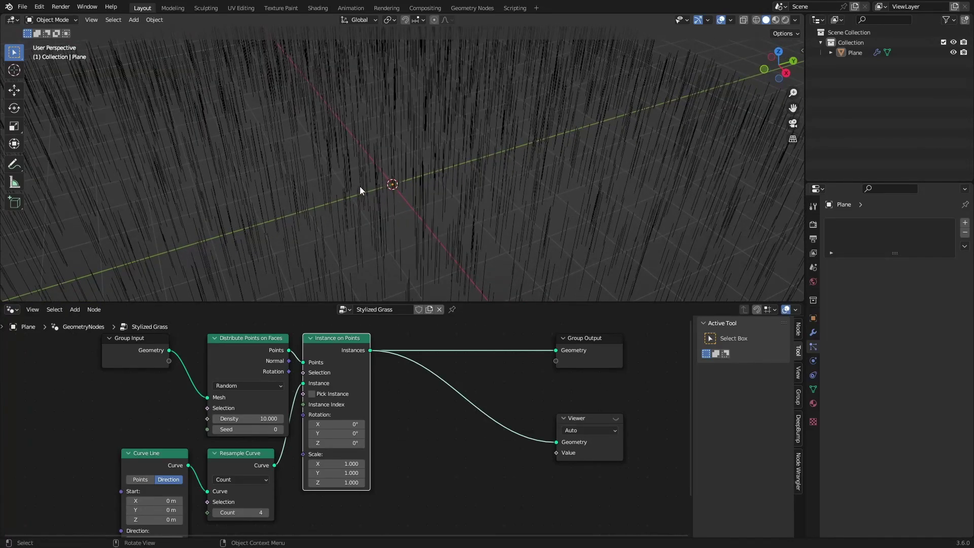
{"action": "scroll", "coordinate": [360, 187], "scroll_direction": "down", "scroll_amount": 5}
{"action": "middle_click_drag", "start_coordinate": [360, 187], "coordinate": [423, 160]}
{"action": "key", "text": "shift+a"}
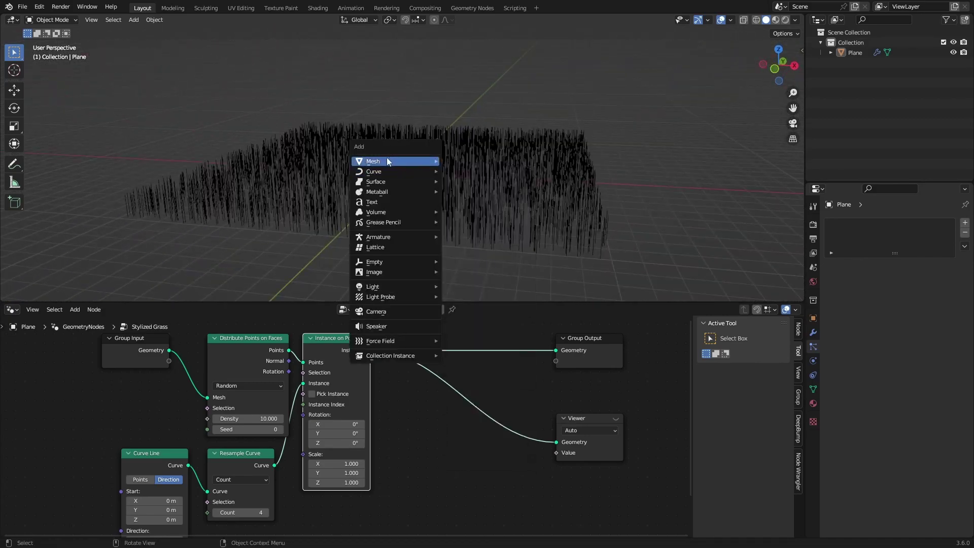
{"action": "mouse_move", "coordinate": [387, 159]}
{"action": "left_click", "coordinate": [477, 170]}
{"action": "key", "text": "g"}
{"action": "key", "text": "x"}
{"action": "left_click", "coordinate": [710, 157]}
- Select the cube, enter Edit Mode and move one upper front corner vertex outward
{"action": "middle_click_drag", "start_coordinate": [711, 158], "coordinate": [471, 162], "text": "shift"}
{"action": "middle_click_drag", "start_coordinate": [472, 163], "coordinate": [406, 203]}
{"action": "scroll", "coordinate": [485, 201], "scroll_direction": "up", "scroll_amount": 3}
{"action": "left_click", "coordinate": [266, 165]}
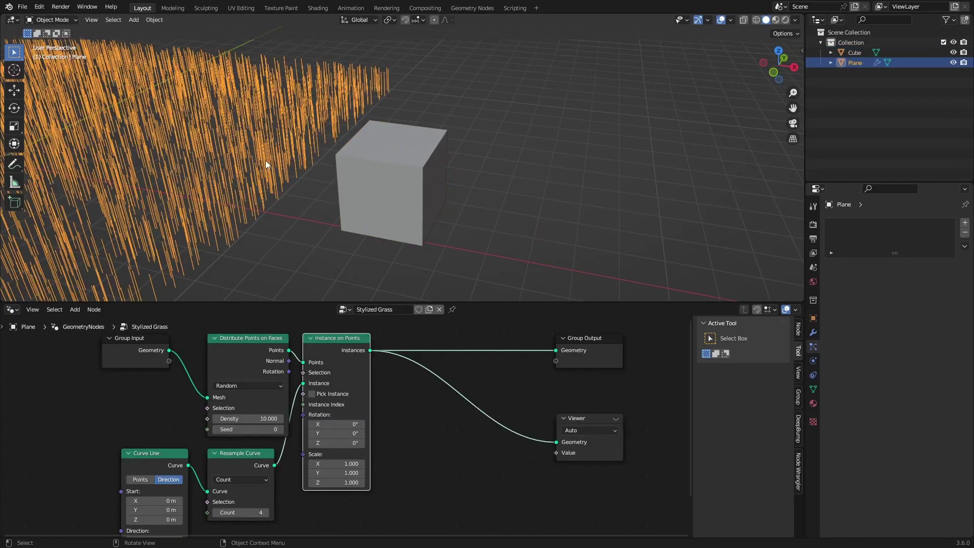
{"action": "left_click", "coordinate": [391, 200]}
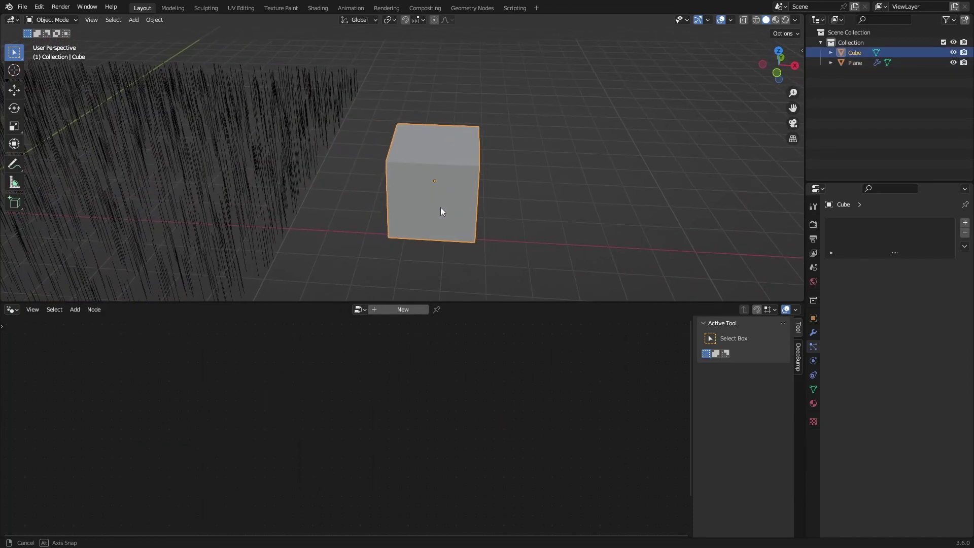
{"action": "key", "text": "Tab"}
{"action": "middle_click_drag", "start_coordinate": [457, 204], "coordinate": [472, 182]}
{"action": "key", "text": "g"}
{"action": "left_click", "coordinate": [502, 187]}
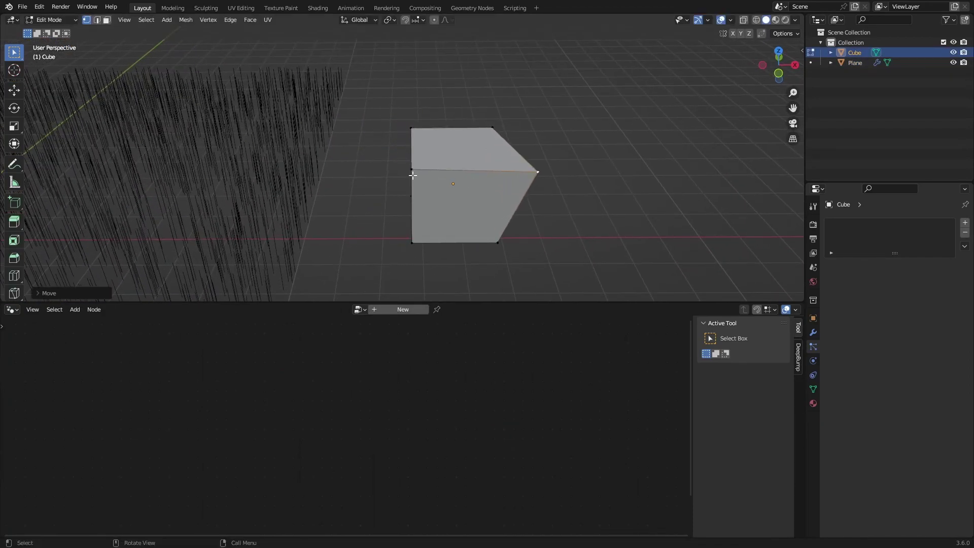
- Move the cube's upper corner vertices one by one to distort its top irregularly
{"action": "left_click", "coordinate": [413, 174]}
{"action": "key", "text": "g"}
{"action": "left_click", "coordinate": [431, 182]}
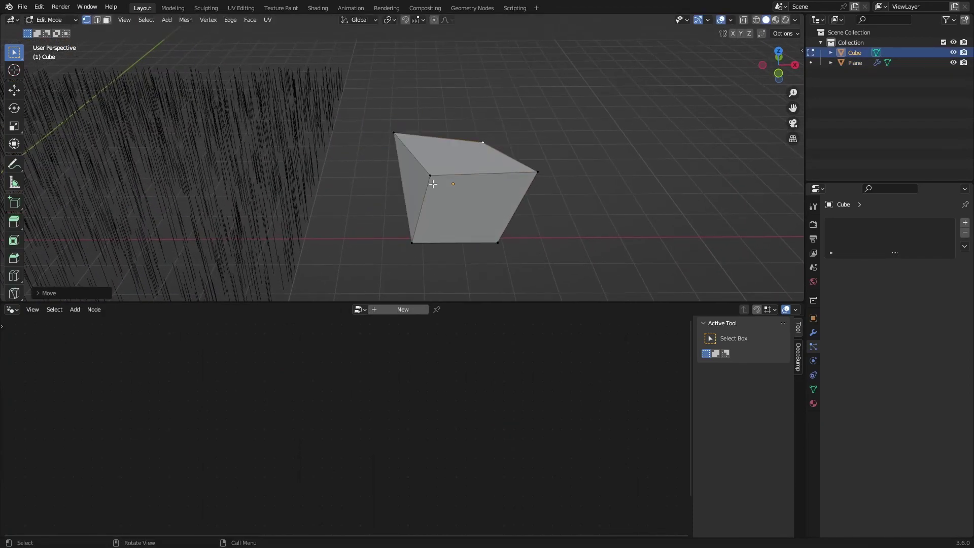
{"action": "left_click", "coordinate": [431, 179]}
{"action": "key", "text": "g"}
{"action": "left_click", "coordinate": [432, 159]}
{"action": "left_click", "coordinate": [540, 175]}
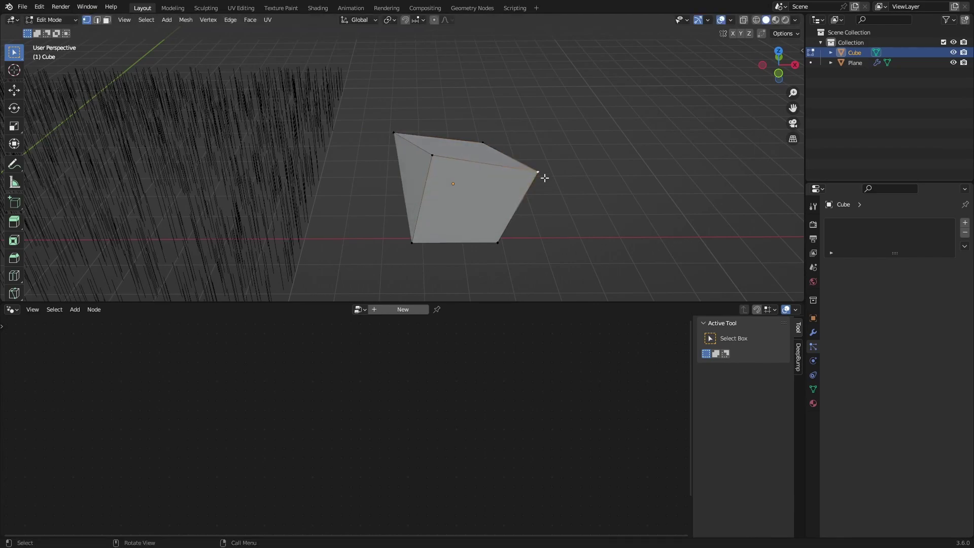
{"action": "key", "text": "g"}
{"action": "left_click", "coordinate": [541, 178]}
{"action": "left_click", "coordinate": [477, 134]}
{"action": "key", "text": "g"}
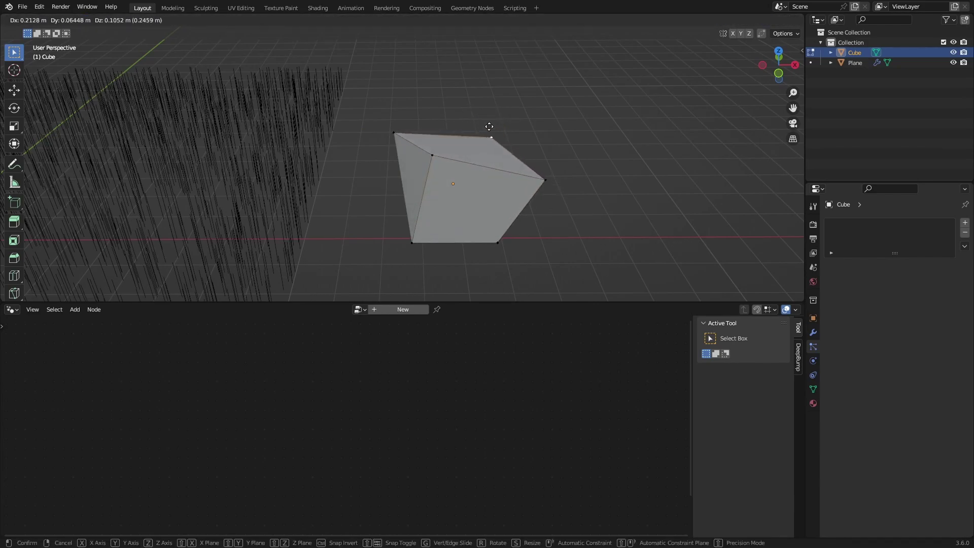
{"action": "left_click", "coordinate": [512, 147]}
- Undo the cube's individual vertex moves and try moving its whole top face
{"action": "key", "text": "ctrl+z"}
{"action": "key", "text": "ctrl+z"}
{"action": "key", "text": "ctrl+z"}
{"action": "key", "text": "ctrl+z"}
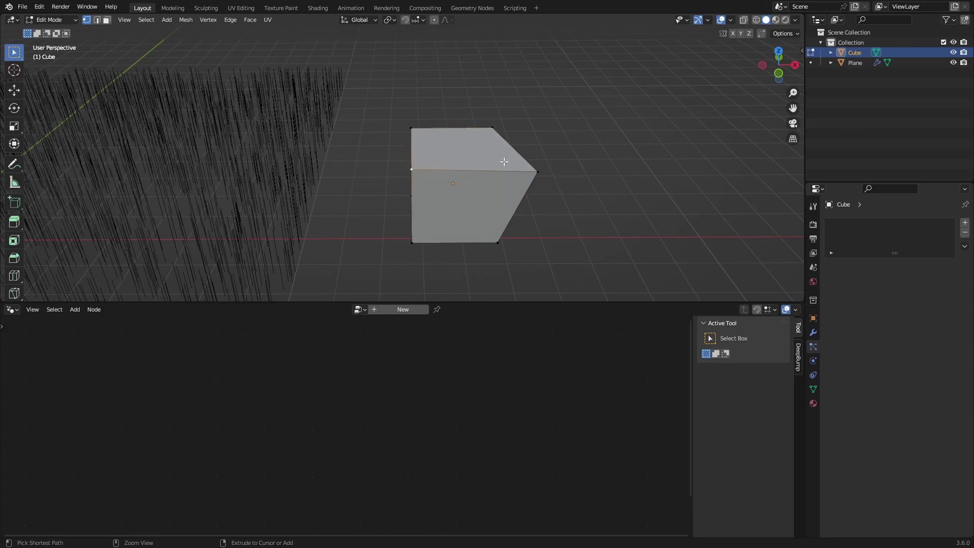
{"action": "key", "text": "ctrl+z"}
{"action": "left_click", "coordinate": [451, 151]}
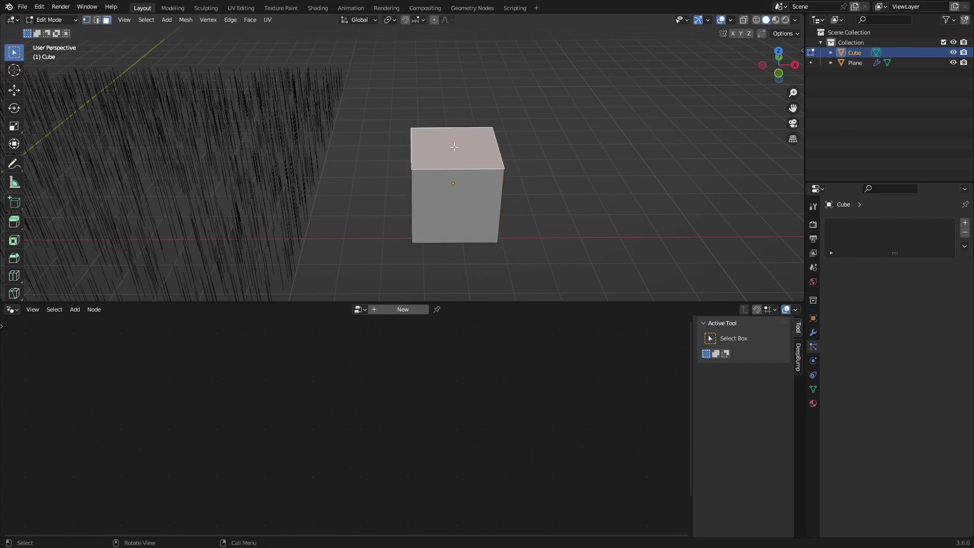
{"action": "key", "text": "g"}
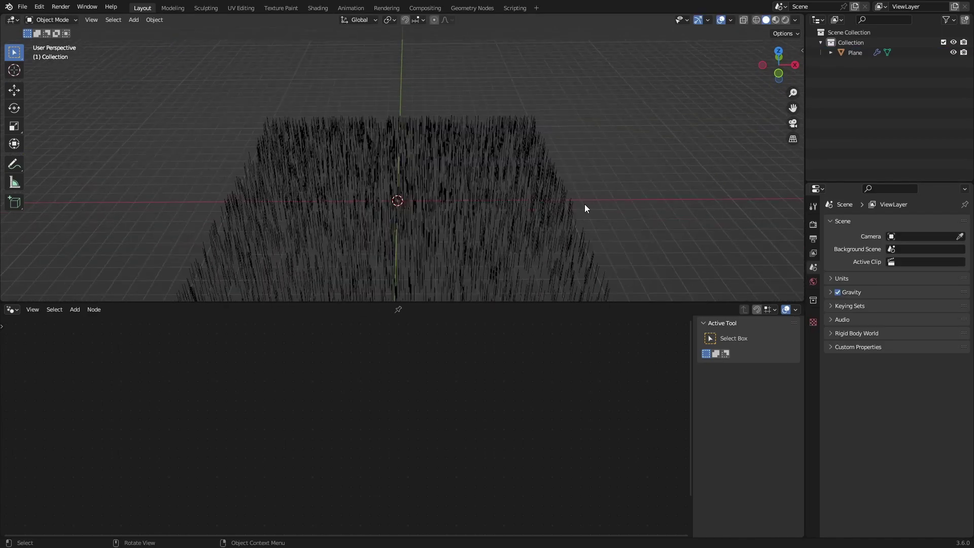
- Insert a Realize Instances node between Instance on Points and Group Output in the plane's node tree
{"action": "middle_click_drag", "start_coordinate": [584, 204], "coordinate": [582, 168]}
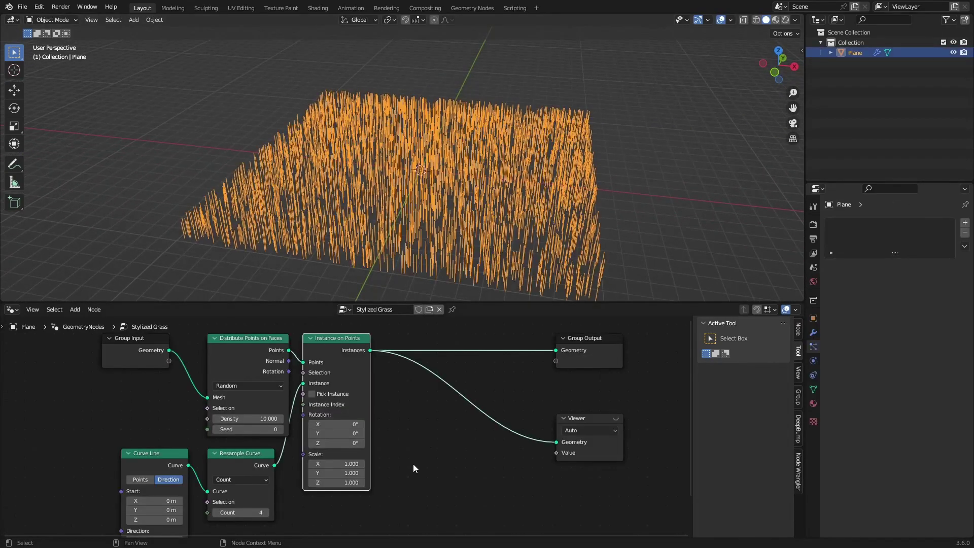
{"action": "middle_click_drag", "start_coordinate": [455, 391], "coordinate": [440, 396]}
{"action": "scroll", "coordinate": [362, 376], "scroll_direction": "up", "scroll_amount": 1}
{"action": "scroll", "coordinate": [362, 376], "scroll_direction": "up", "scroll_amount": 1}
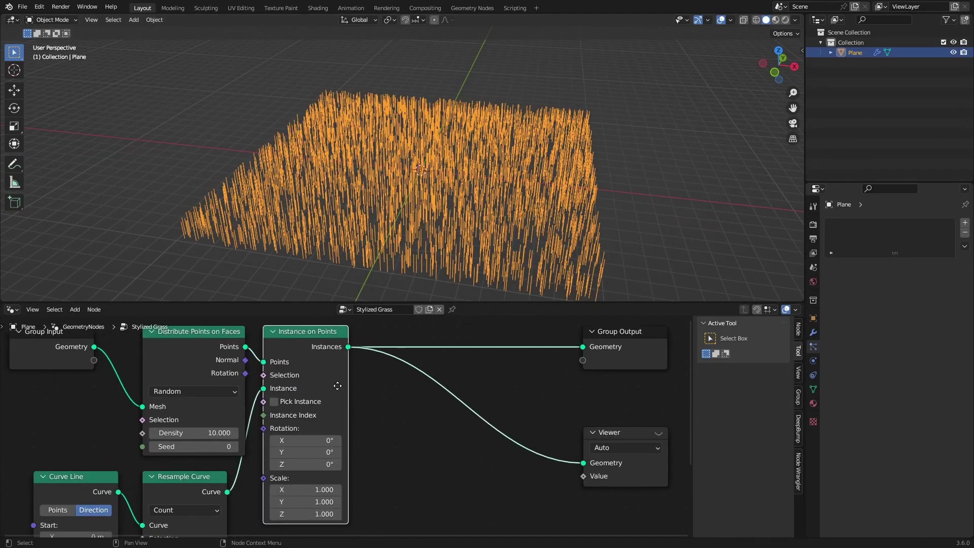
{"action": "middle_click_drag", "start_coordinate": [334, 387], "coordinate": [278, 418]}
{"action": "key", "text": "shift+a"}
{"action": "left_click", "coordinate": [306, 287]}
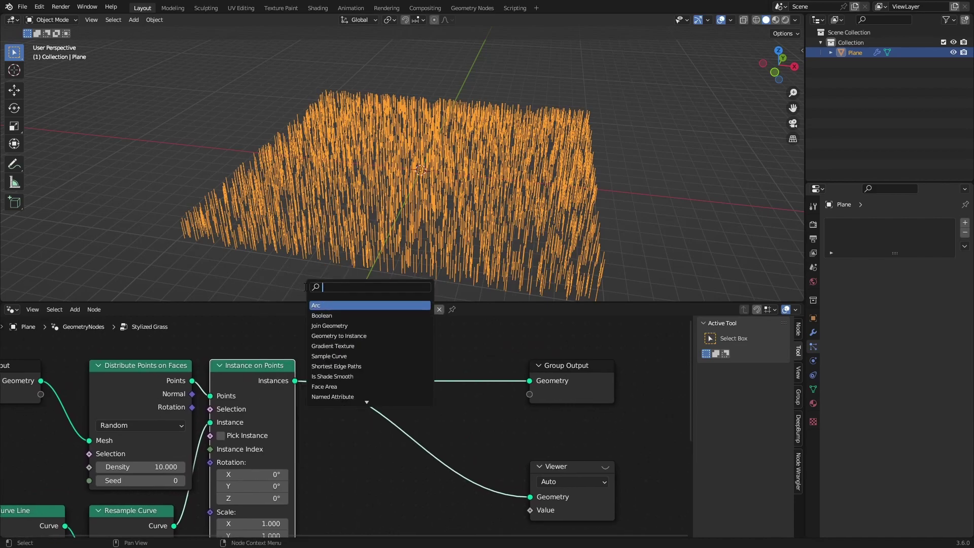
{"action": "type", "text": "rea"}
{"action": "left_click", "coordinate": [332, 305]}
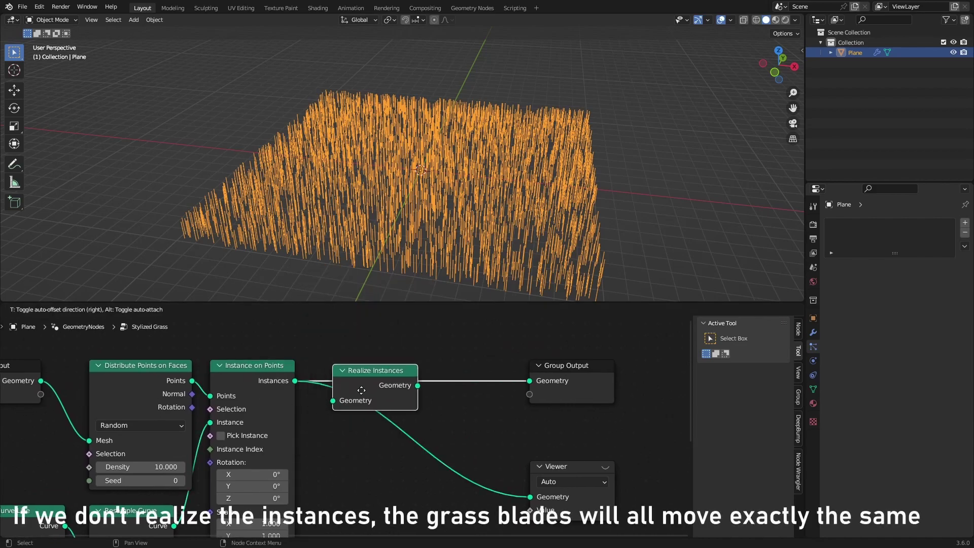
{"action": "left_click", "coordinate": [355, 368]}
- Insert a Set Position node between Realize Instances and Group Output
{"action": "middle_click_drag", "start_coordinate": [336, 412], "coordinate": [467, 324]}
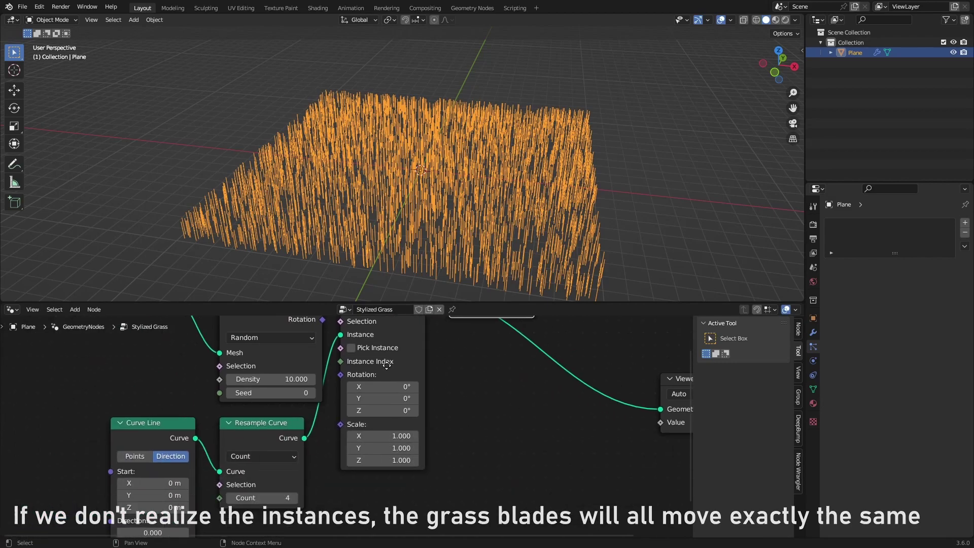
{"action": "middle_click_drag", "start_coordinate": [360, 396], "coordinate": [309, 487]}
{"action": "key", "text": "shift+a"}
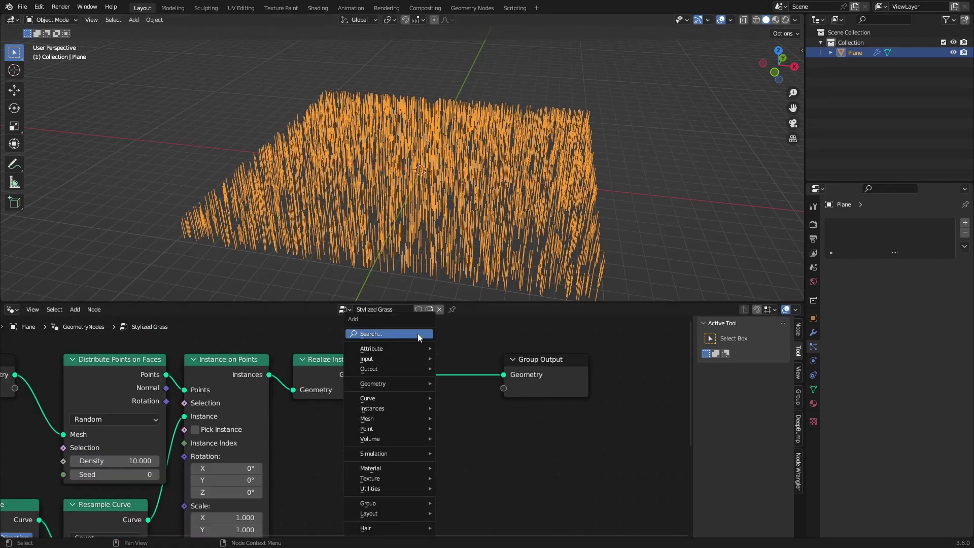
{"action": "type", "text": "set"}
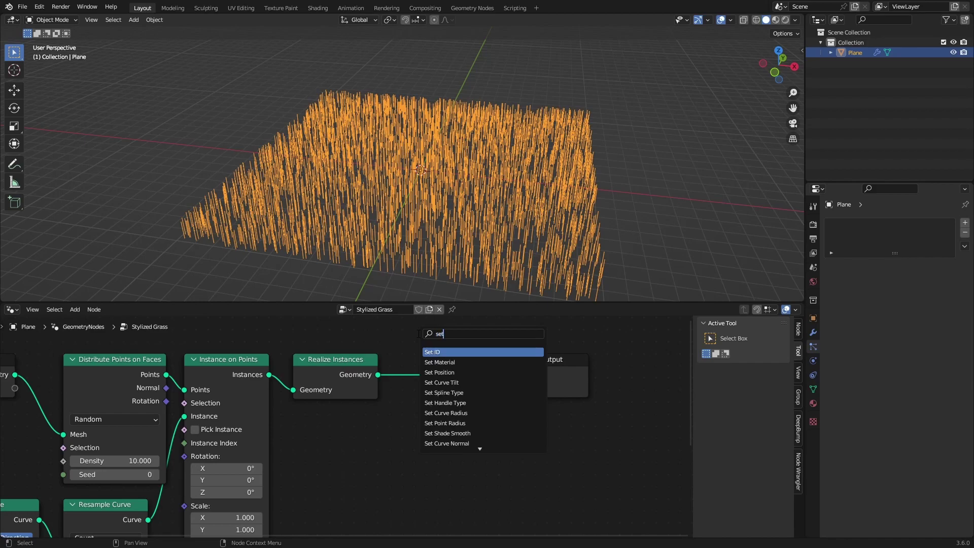
{"action": "left_click", "coordinate": [436, 372]}
{"action": "left_click", "coordinate": [426, 391]}
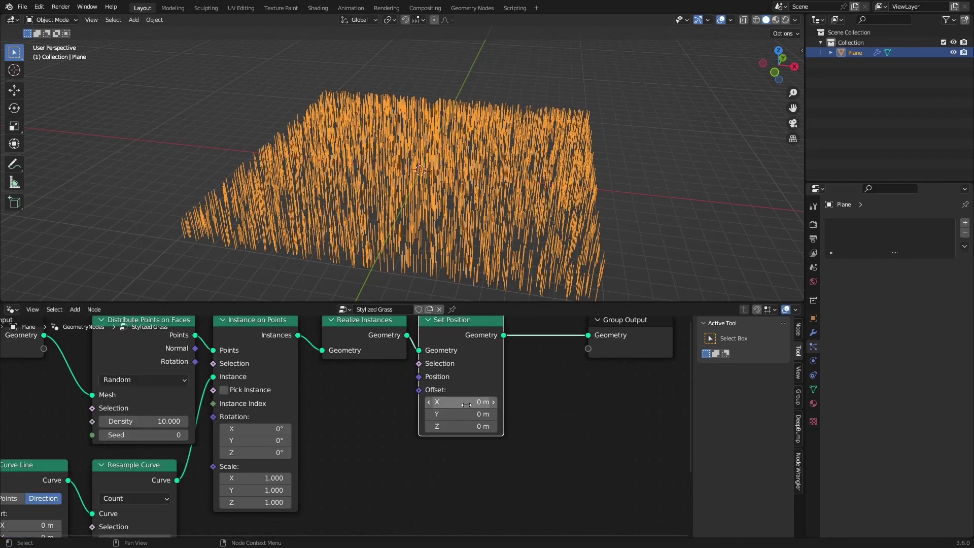
- Add a Combine XYZ node feeding the Offset of Set Position and place it below Realize Instances
{"action": "left_click_drag", "start_coordinate": [466, 405], "coordinate": [349, 403]}
{"action": "key", "text": "ctrl+z"}
{"action": "type", "text": "combine"}
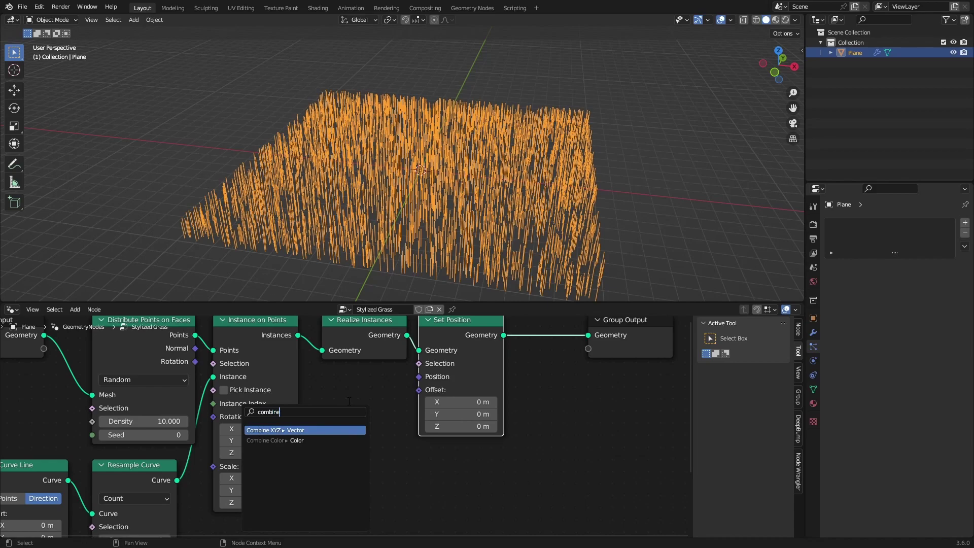
{"action": "key", "text": "Return"}
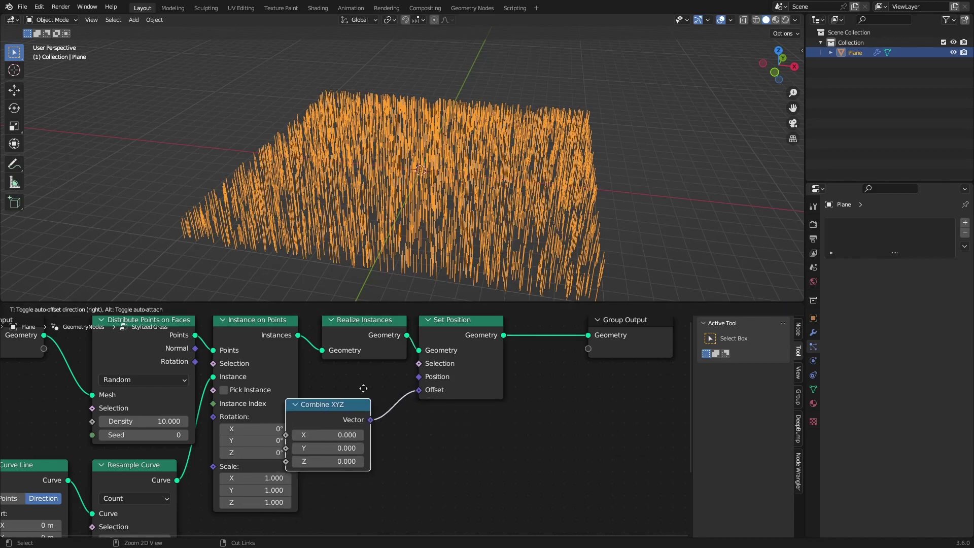
{"action": "left_click", "coordinate": [395, 370]}
{"action": "left_click_drag", "start_coordinate": [384, 378], "coordinate": [385, 391]}
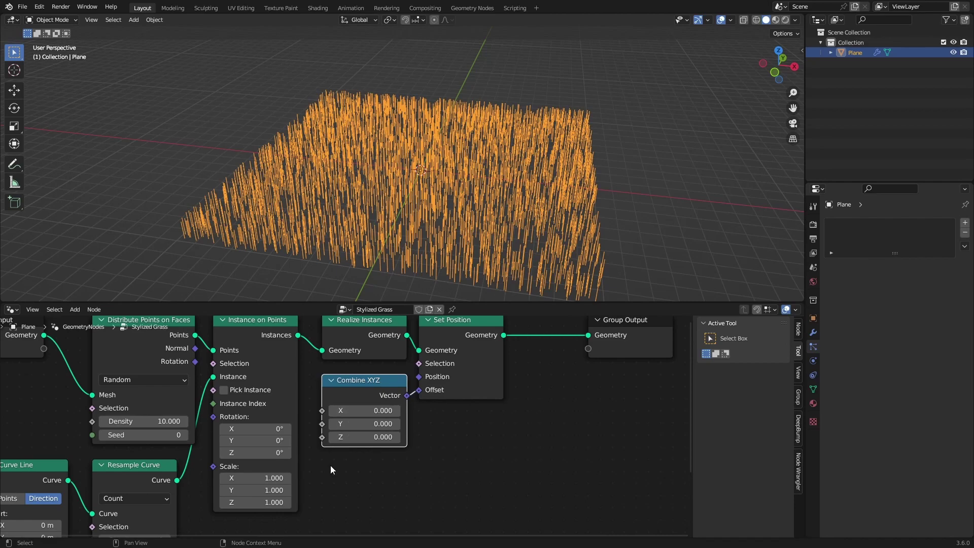
- Shift all nodes from Group Input through Instance on Points along X to free space before Realize Instances and Combine XYZ
{"action": "middle_click_drag", "start_coordinate": [330, 464], "coordinate": [383, 512]}
{"action": "left_click_drag", "start_coordinate": [394, 519], "coordinate": [153, 352]}
{"action": "key", "text": "g"}
{"action": "key", "text": "x"}
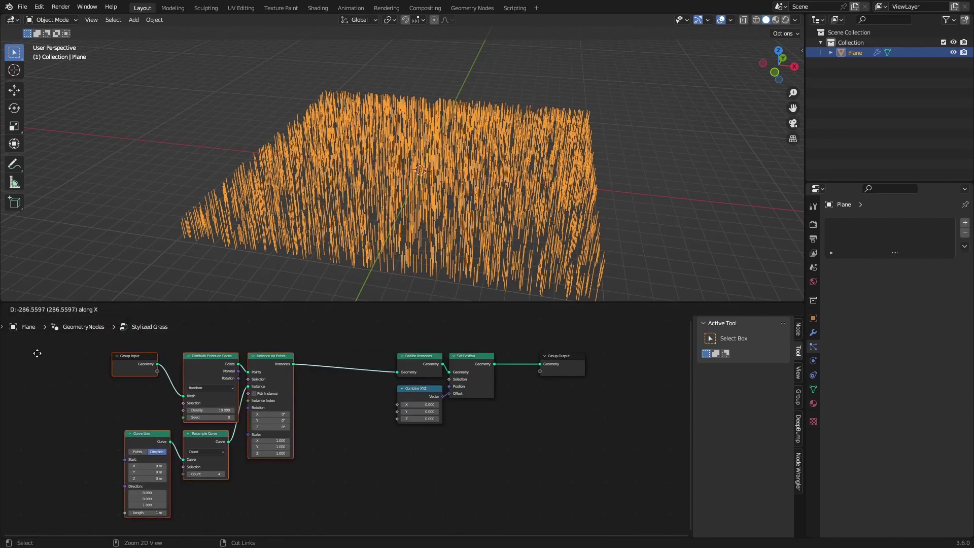
{"action": "left_click", "coordinate": [37, 353]}
{"action": "scroll", "coordinate": [372, 395], "scroll_direction": "up", "scroll_amount": 2}
- Add a Musgrave Texture node with its Height connected to the X input of Combine XYZ
{"action": "left_click_drag", "start_coordinate": [321, 401], "coordinate": [321, 402]}
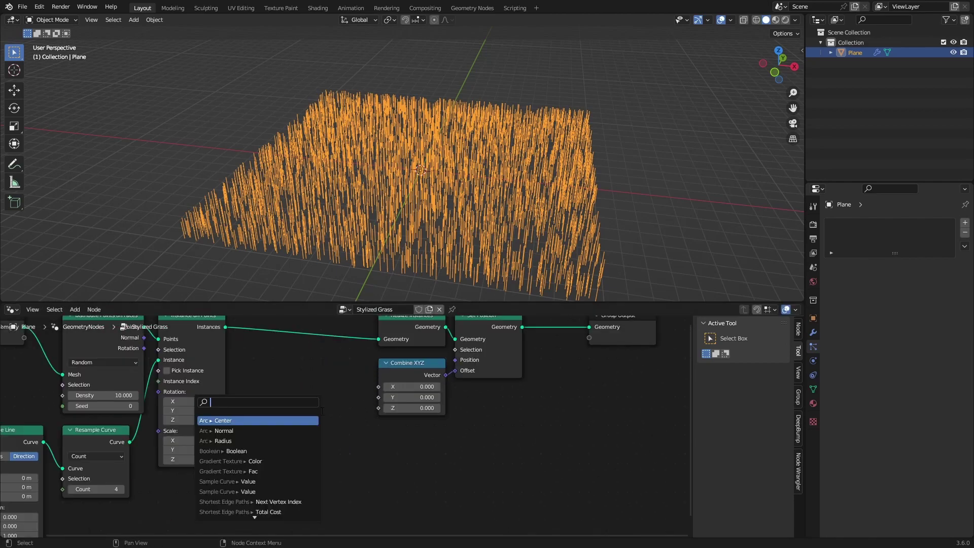
{"action": "type", "text": "musgr"}
{"action": "key", "text": "Return"}
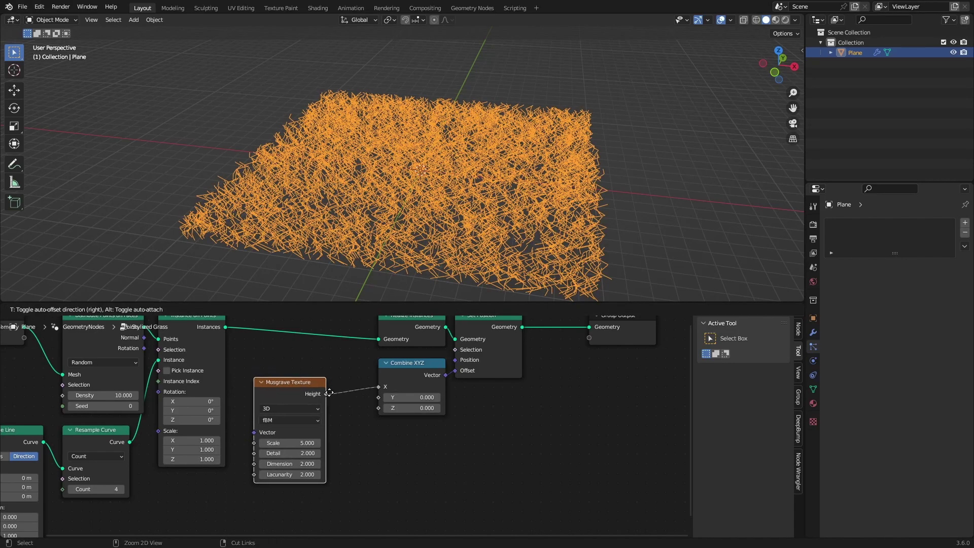
{"action": "left_click", "coordinate": [321, 411]}
- Set the Musgrave Texture's Scale to 0.25
{"action": "middle_click_drag", "start_coordinate": [458, 211], "coordinate": [587, 297]}
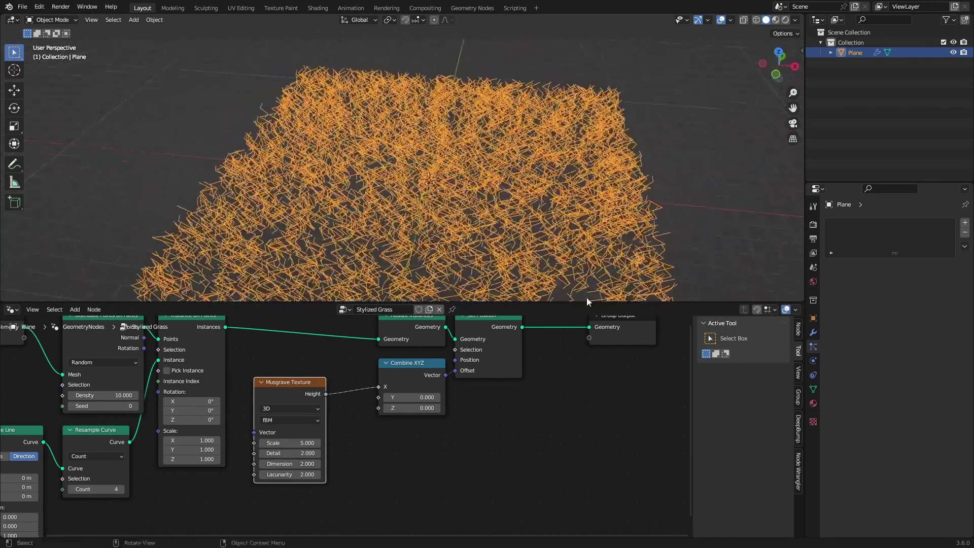
{"action": "scroll", "coordinate": [348, 426], "scroll_direction": "up", "scroll_amount": 2}
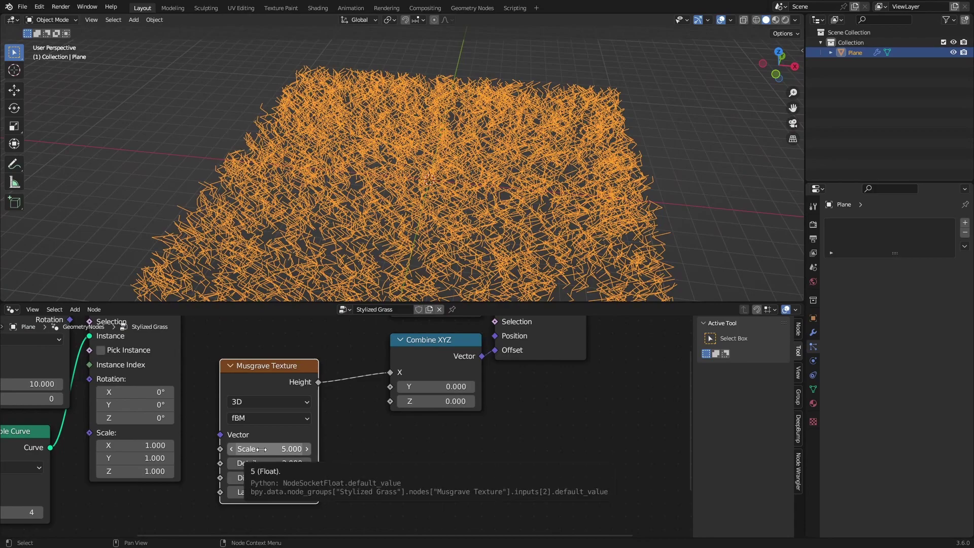
{"action": "left_click", "coordinate": [262, 449]}
{"action": "type", "text": "0.25"}
{"action": "key", "text": "Return"}
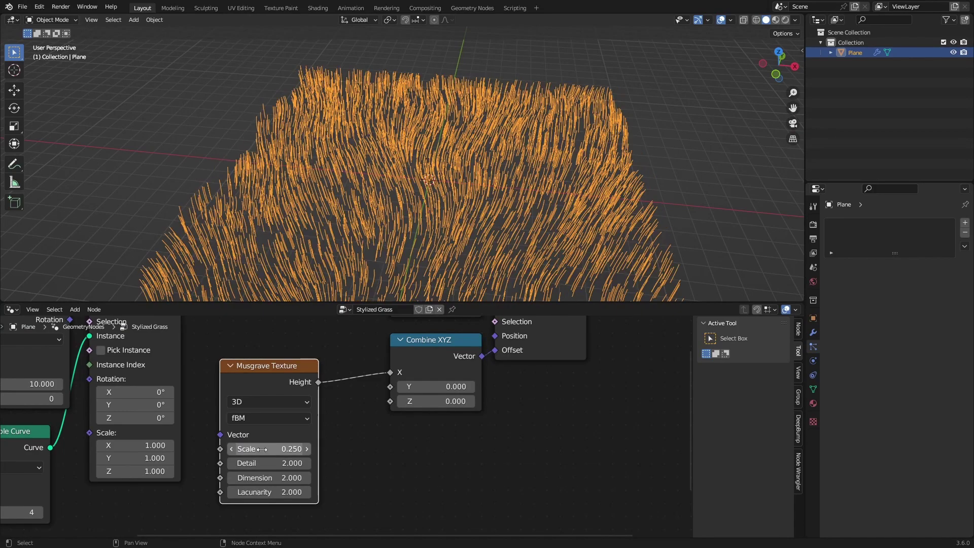
- Examine how the grass blades bend across the plane, both deselected and selected, from several angles
{"action": "scroll", "coordinate": [377, 460], "scroll_direction": "up", "scroll_amount": 1}
{"action": "scroll", "coordinate": [587, 250], "scroll_direction": "down", "scroll_amount": 3}
{"action": "left_click", "coordinate": [588, 249]}
{"action": "middle_click_drag", "start_coordinate": [649, 229], "coordinate": [609, 240]}
{"action": "scroll", "coordinate": [592, 243], "scroll_direction": "up", "scroll_amount": 3}
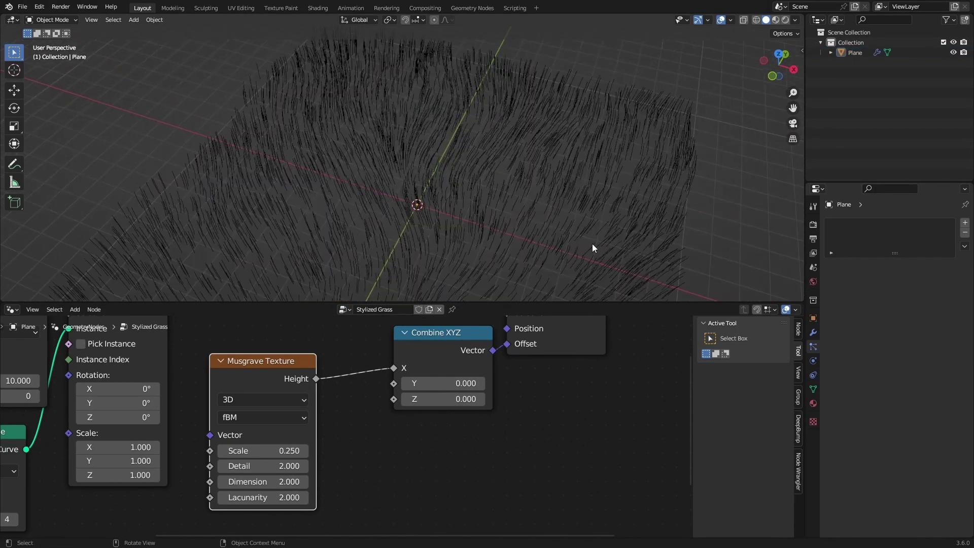
{"action": "left_click", "coordinate": [571, 240]}
{"action": "scroll", "coordinate": [532, 234], "scroll_direction": "down", "scroll_amount": 2}
{"action": "middle_click_drag", "start_coordinate": [532, 233], "coordinate": [571, 211]}
{"action": "scroll", "coordinate": [555, 235], "scroll_direction": "down", "scroll_amount": 3}
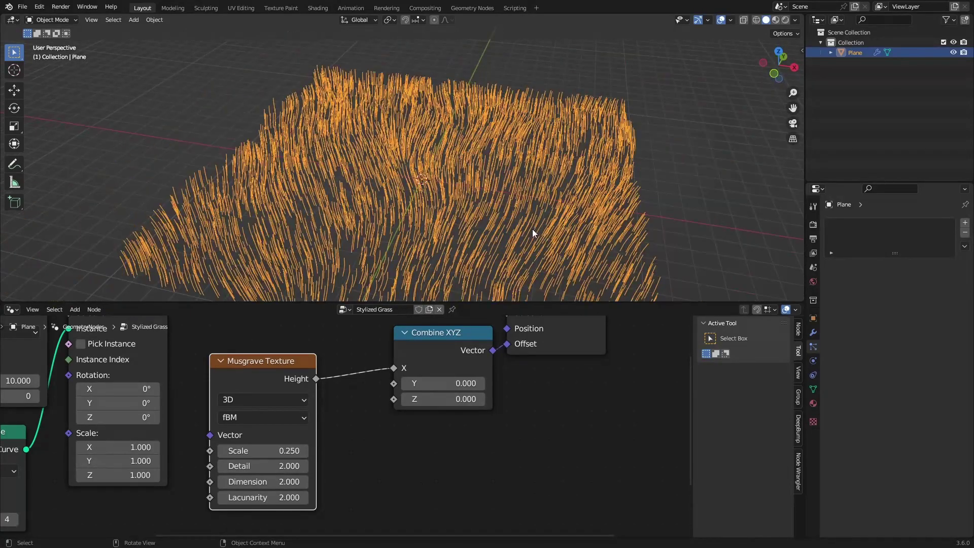
- Switch the Musgrave Texture from 3D to 4D
{"action": "left_click", "coordinate": [237, 400]}
{"action": "left_click", "coordinate": [270, 463]}
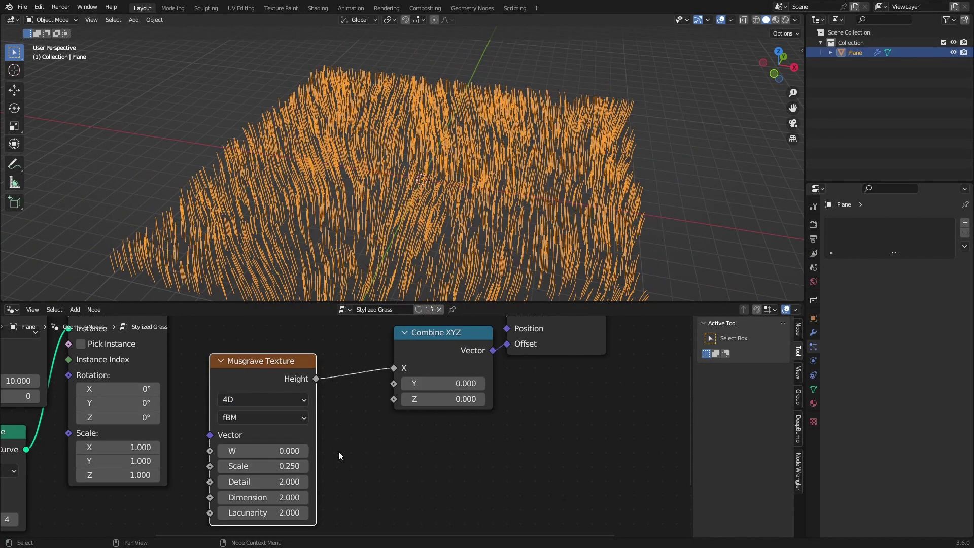
{"action": "middle_click_drag", "start_coordinate": [339, 452], "coordinate": [341, 398]}
- Vary the Musgrave Texture's W value to preview the grass swaying, and undo the last W change
{"action": "left_click_drag", "start_coordinate": [269, 397], "coordinate": [669, 398]}
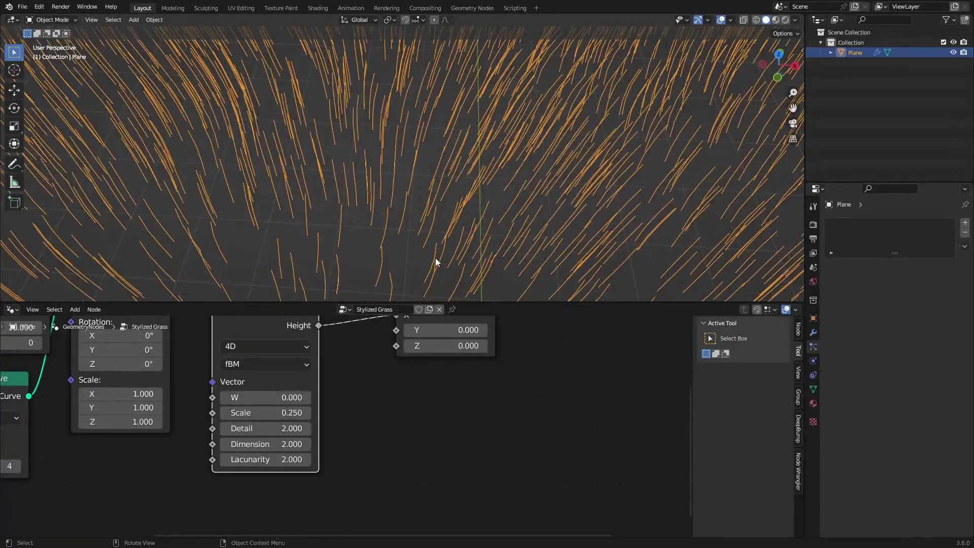
{"action": "left_click_drag", "start_coordinate": [299, 397], "coordinate": [381, 397]}
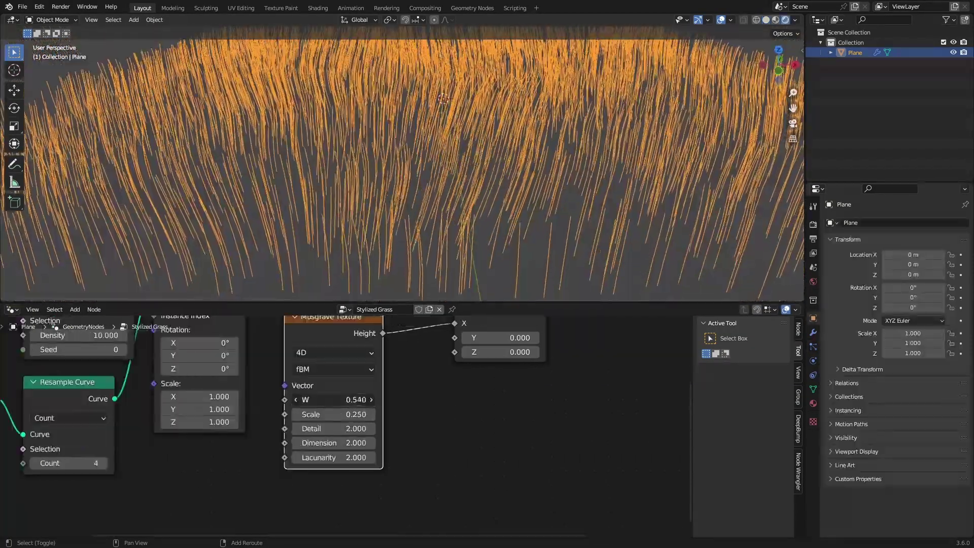
{"action": "left_click_drag", "start_coordinate": [335, 399], "coordinate": [371, 399]}
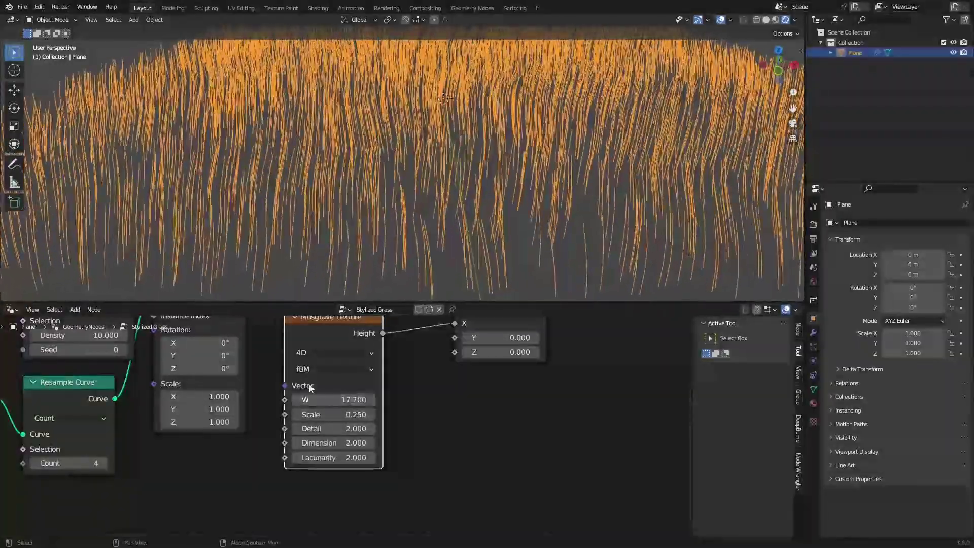
{"action": "key", "text": "ctrl+z"}
- Add a Spline Parameter node and place it below the Musgrave Texture
{"action": "key", "text": "shift+a"}
{"action": "left_click", "coordinate": [330, 345]}
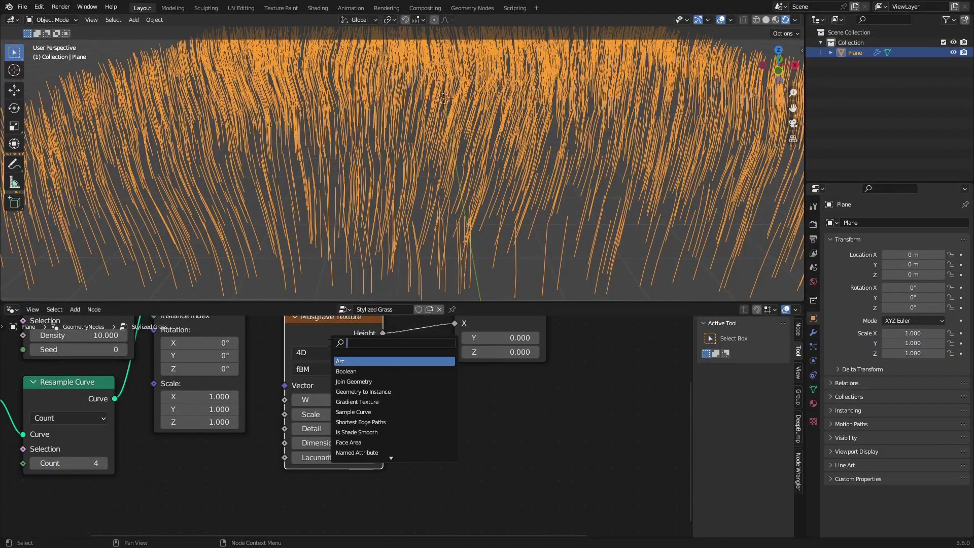
{"action": "type", "text": "spline"}
{"action": "key", "text": "Return"}
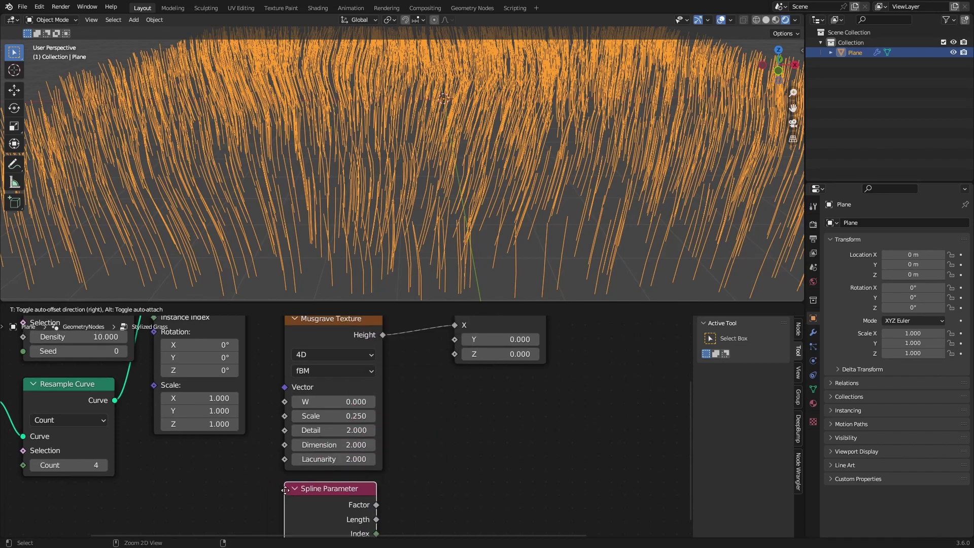
{"action": "left_click", "coordinate": [296, 484]}
{"action": "scroll", "coordinate": [250, 440], "scroll_direction": "down", "scroll_amount": 7}
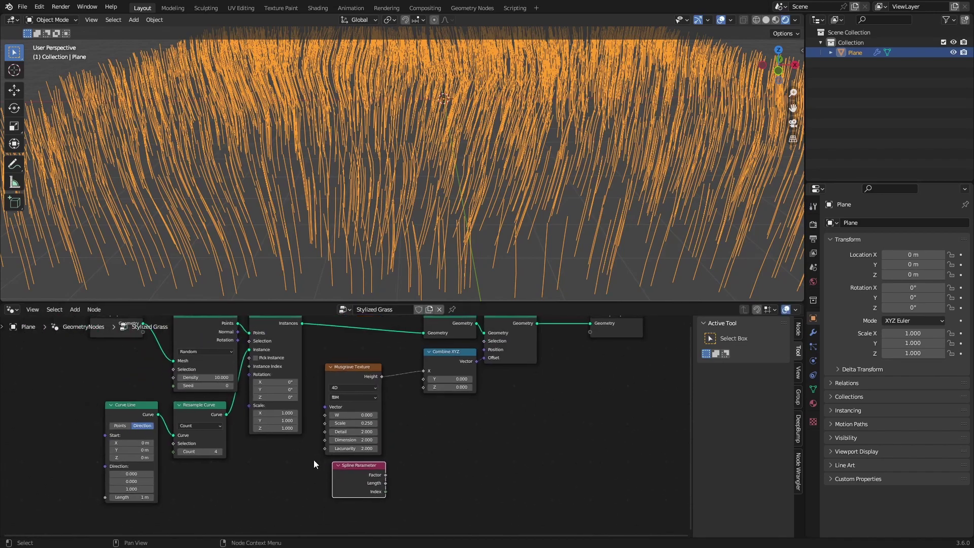
- Preview the Curve Line node's output through a Viewer node, and delete the Viewer
{"action": "left_click", "coordinate": [346, 477], "text": "ctrl+shift"}
{"action": "middle_click_drag", "start_coordinate": [236, 439], "coordinate": [365, 456]}
{"action": "scroll", "coordinate": [284, 380], "scroll_direction": "up", "scroll_amount": 1}
{"action": "middle_click_drag", "start_coordinate": [267, 382], "coordinate": [252, 390]}
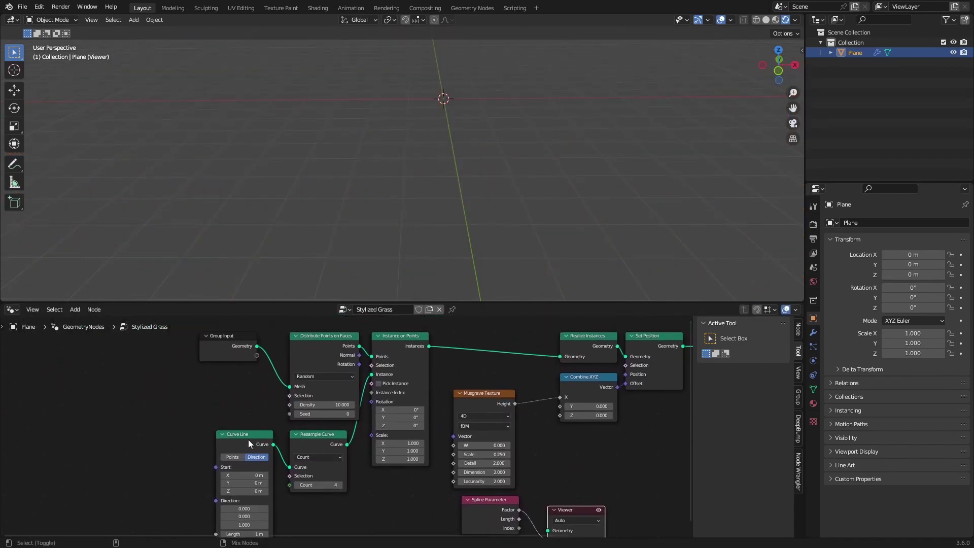
{"action": "left_click", "coordinate": [248, 439], "text": "ctrl+shift"}
{"action": "middle_click_drag", "start_coordinate": [487, 152], "coordinate": [510, 132]}
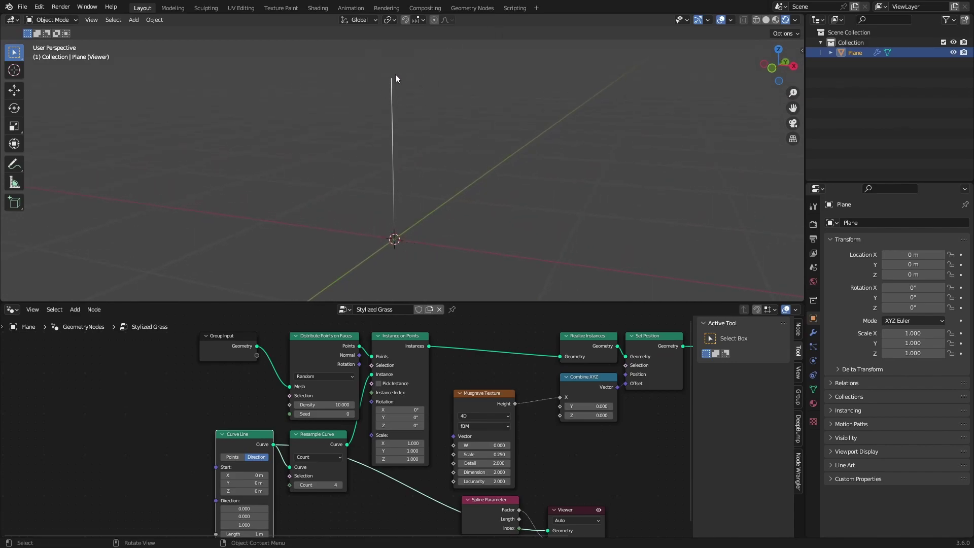
{"action": "left_click", "coordinate": [558, 512]}
{"action": "middle_click_drag", "start_coordinate": [551, 519], "coordinate": [342, 470]}
{"action": "scroll", "coordinate": [342, 470], "scroll_direction": "up", "scroll_amount": 1}
{"action": "key", "text": "ctrl+x"}
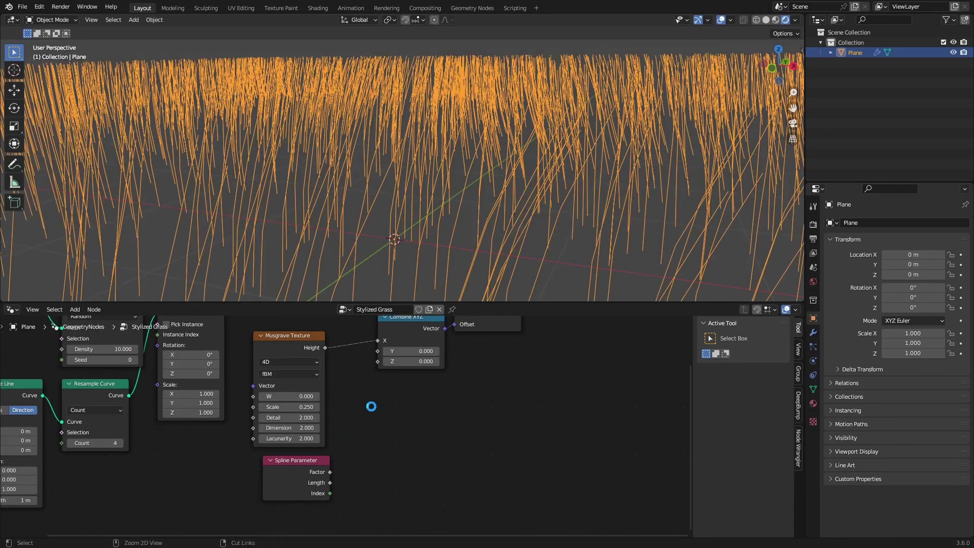
- Insert a Math node set to Multiply between the Musgrave Texture's Height and the Combine XYZ's X
{"action": "scroll", "coordinate": [385, 233], "scroll_direction": "down", "scroll_amount": 3}
{"action": "middle_click_drag", "start_coordinate": [409, 199], "coordinate": [421, 205]}
{"action": "left_click_drag", "start_coordinate": [287, 472], "coordinate": [278, 472]}
{"action": "left_click", "coordinate": [391, 346]}
{"action": "scroll", "coordinate": [376, 355], "scroll_direction": "down", "scroll_amount": 1}
{"action": "middle_click_drag", "start_coordinate": [376, 355], "coordinate": [353, 377]}
{"action": "key", "text": "shift+a"}
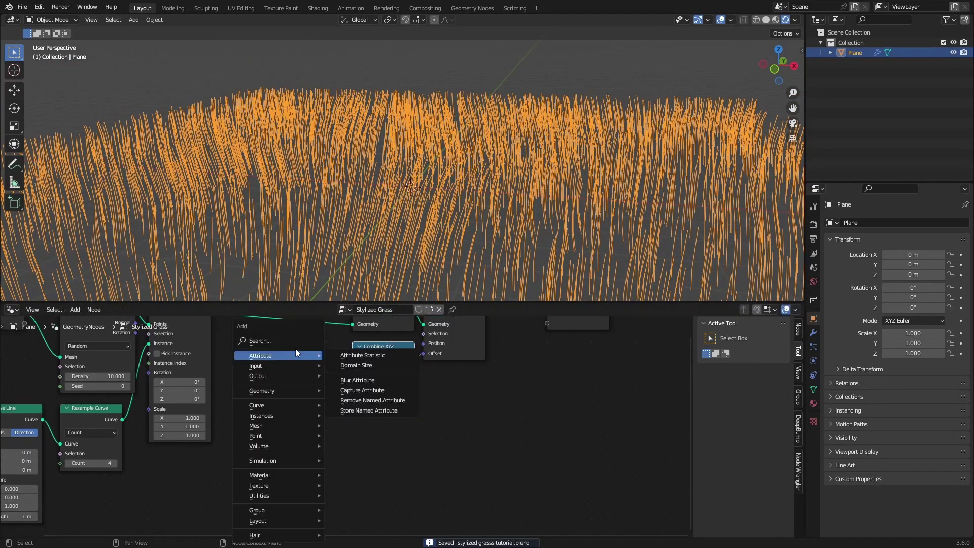
{"action": "left_click", "coordinate": [279, 339]}
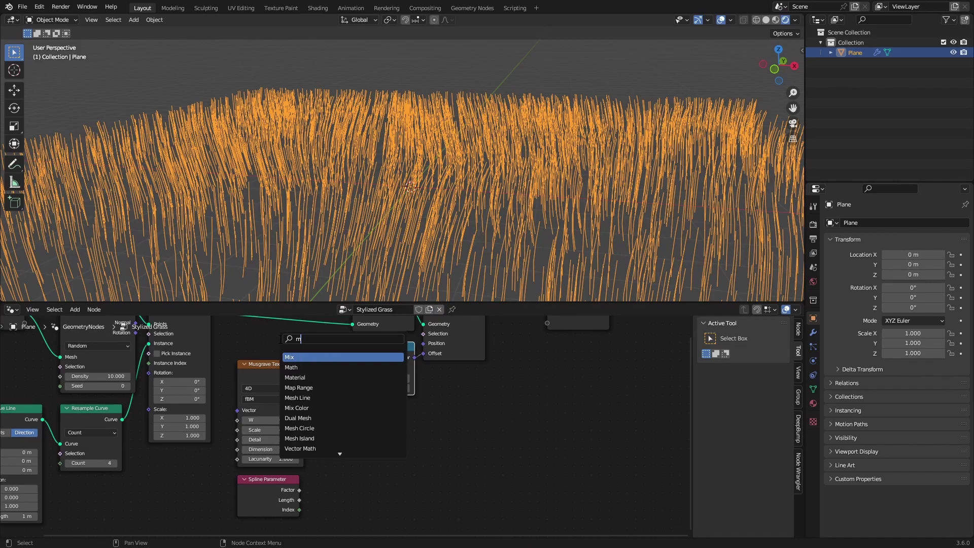
{"action": "type", "text": "math"}
{"action": "key", "text": "Return"}
{"action": "left_click", "coordinate": [341, 339]}
{"action": "left_click", "coordinate": [369, 363]}
{"action": "left_click", "coordinate": [368, 408]}
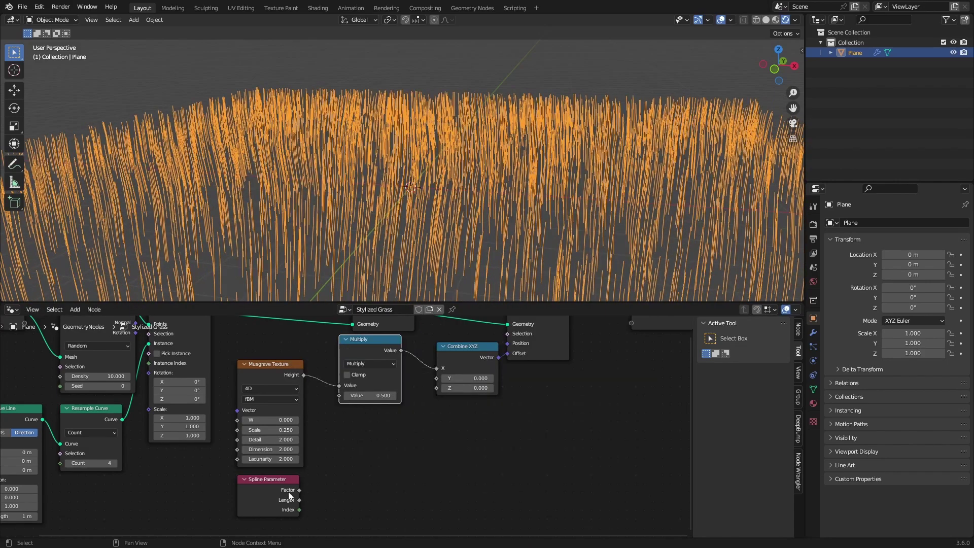
- Connect the Spline Parameter's Factor to the Multiply node's second value, and vary the Musgrave Texture's W to preview the sway
{"action": "left_click_drag", "start_coordinate": [347, 401], "coordinate": [344, 395]}
{"action": "middle_click_drag", "start_coordinate": [456, 196], "coordinate": [470, 207]}
{"action": "scroll", "coordinate": [469, 207], "scroll_direction": "down", "scroll_amount": 4}
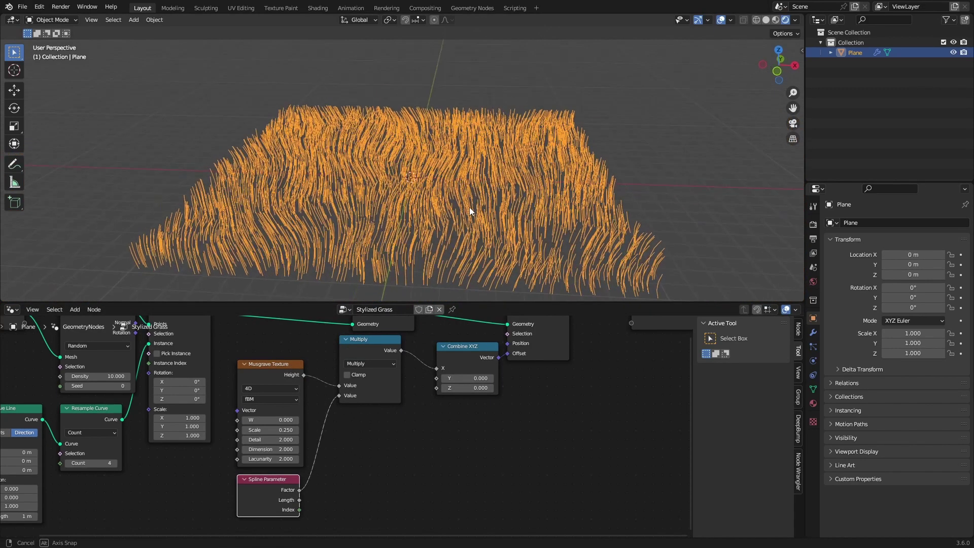
{"action": "scroll", "coordinate": [285, 427], "scroll_direction": "up", "scroll_amount": 1}
{"action": "left_click_drag", "start_coordinate": [263, 417], "coordinate": [827, 417]}
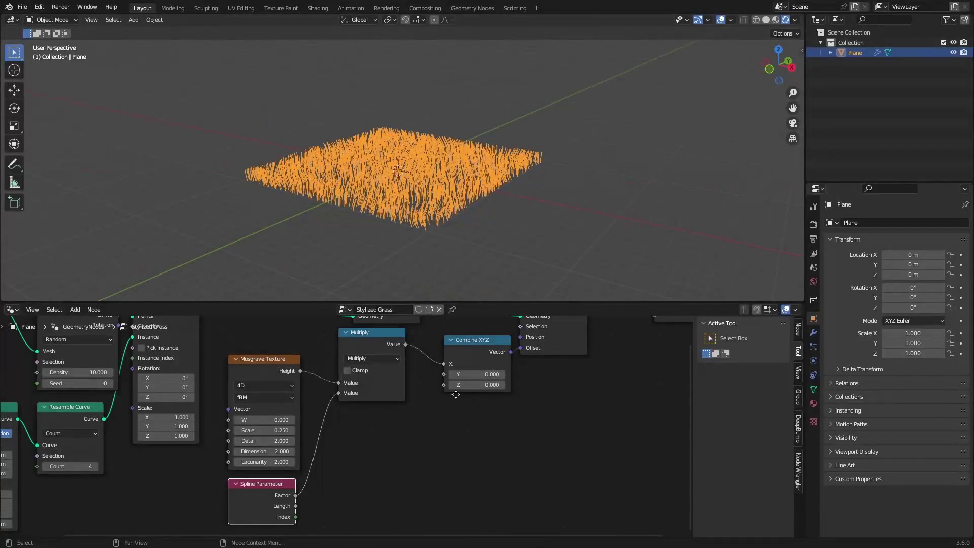
- Move the Group Output farther from the Set Position node to make room, and save the file
{"action": "middle_click_drag", "start_coordinate": [456, 395], "coordinate": [335, 442]}
{"action": "scroll", "coordinate": [409, 392], "scroll_direction": "down", "scroll_amount": 5}
{"action": "scroll", "coordinate": [409, 392], "scroll_direction": "up", "scroll_amount": 6}
{"action": "middle_click_drag", "start_coordinate": [487, 383], "coordinate": [413, 386]}
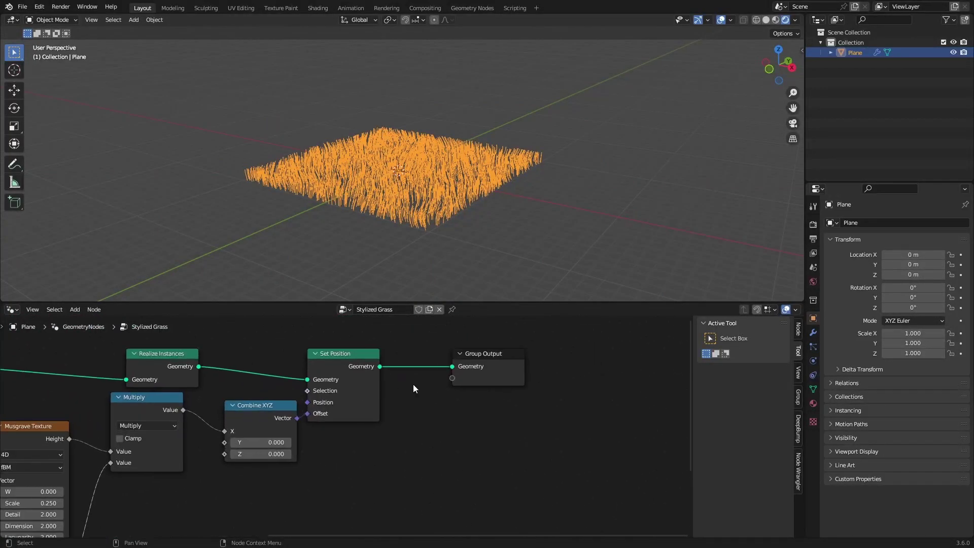
{"action": "left_click_drag", "start_coordinate": [501, 377], "coordinate": [618, 378]}
{"action": "key", "text": "ctrl+s"}
{"action": "scroll", "coordinate": [520, 129], "scroll_direction": "up", "scroll_amount": 6}
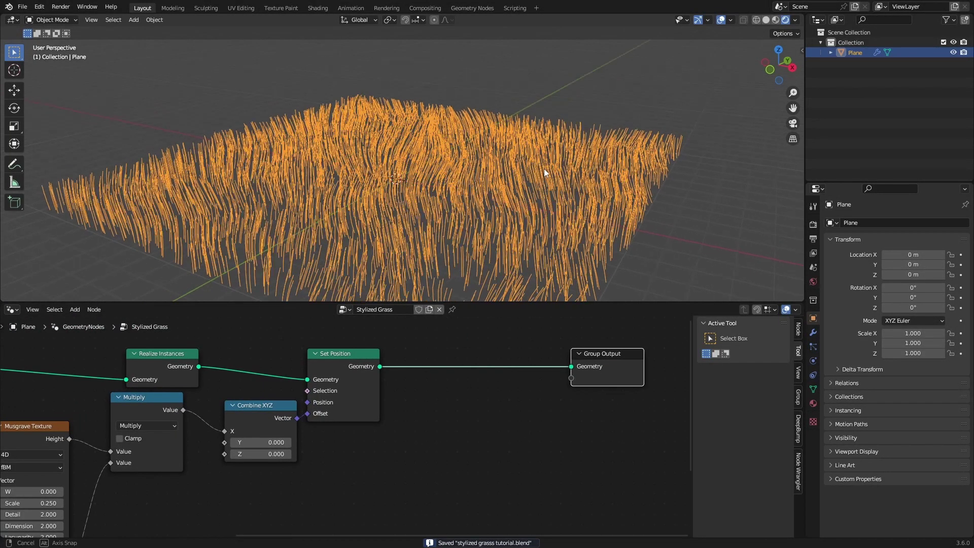
- Insert a Set Curve Radius node right after the Set Position node
{"action": "middle_click_drag", "start_coordinate": [461, 341], "coordinate": [344, 349]}
{"action": "key", "text": "shift+a"}
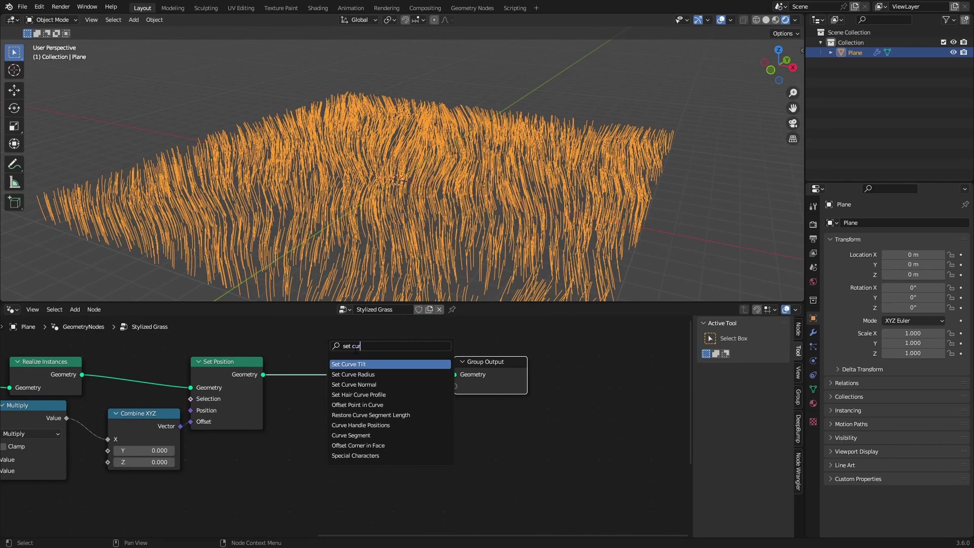
{"action": "left_click", "coordinate": [354, 375]}
{"action": "left_click", "coordinate": [306, 370]}
- Insert a Curve to Mesh node between Set Curve Radius and the Group Output
{"action": "key", "text": "shift+a"}
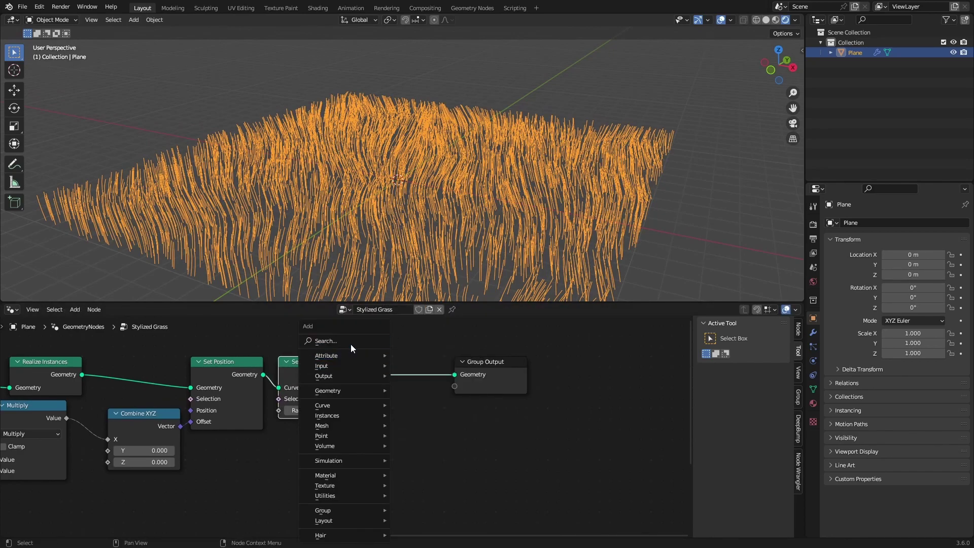
{"action": "left_click", "coordinate": [350, 342]}
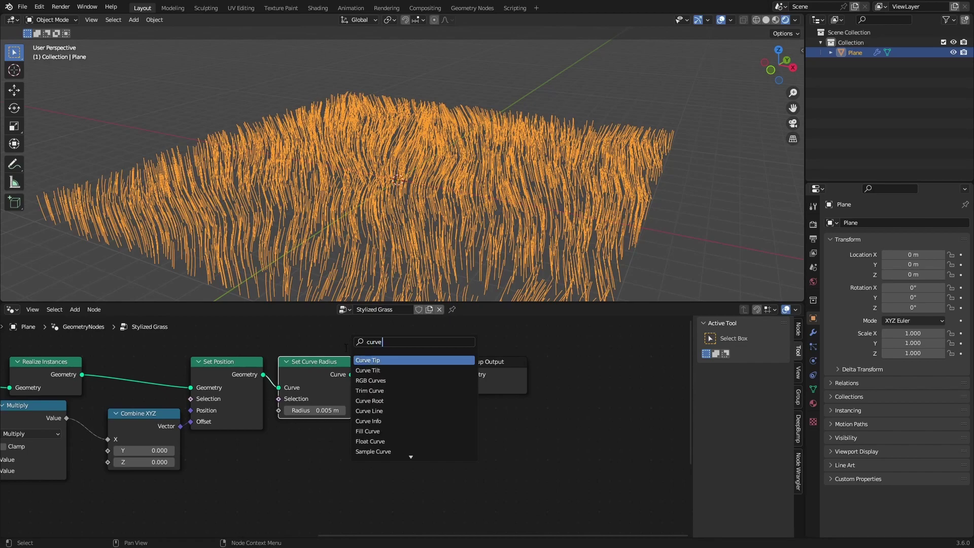
{"action": "key", "text": "Return"}
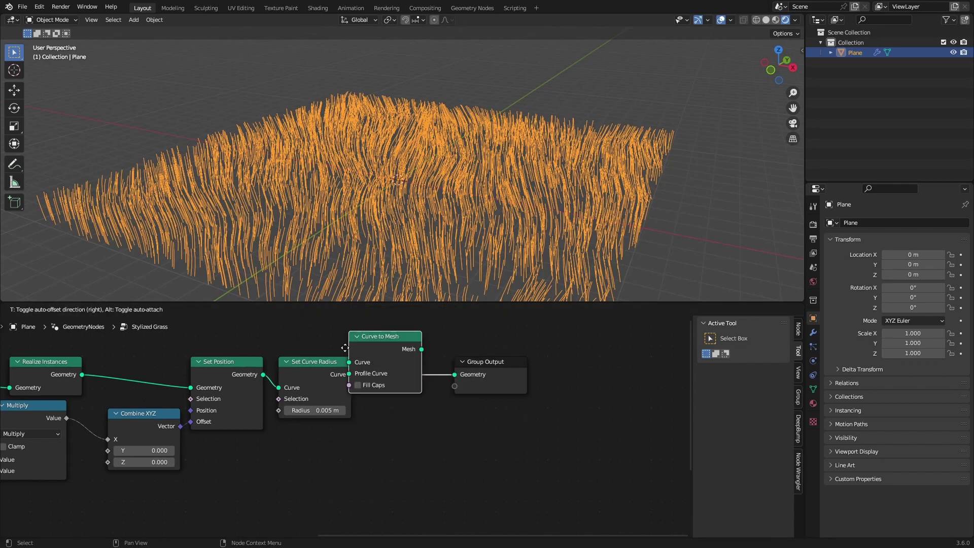
{"action": "left_click", "coordinate": [389, 353]}
- Add a Curve Circle node feeding the Curve to Mesh node's Profile Curve, placed below Set Curve Radius
{"action": "left_click_drag", "start_coordinate": [272, 485], "coordinate": [274, 483]}
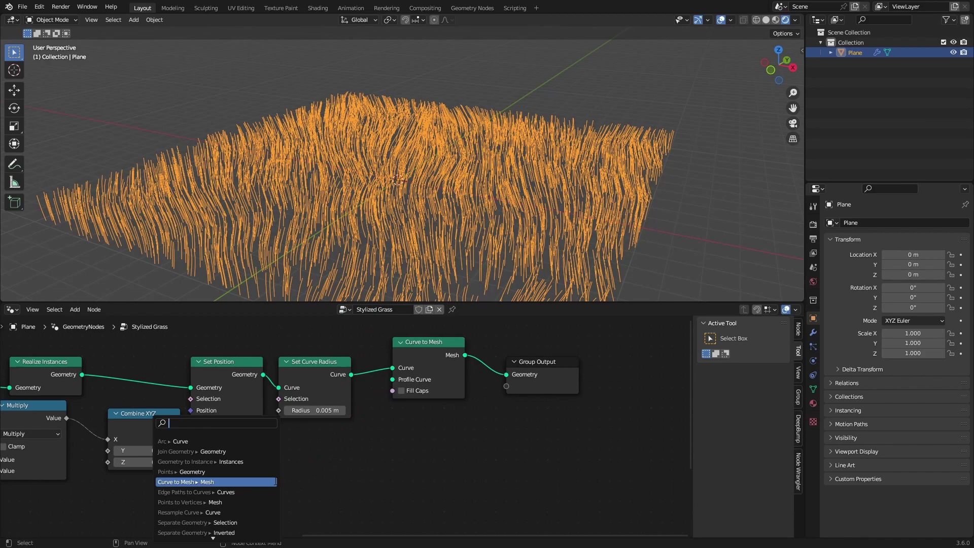
{"action": "type", "text": "curve cir"}
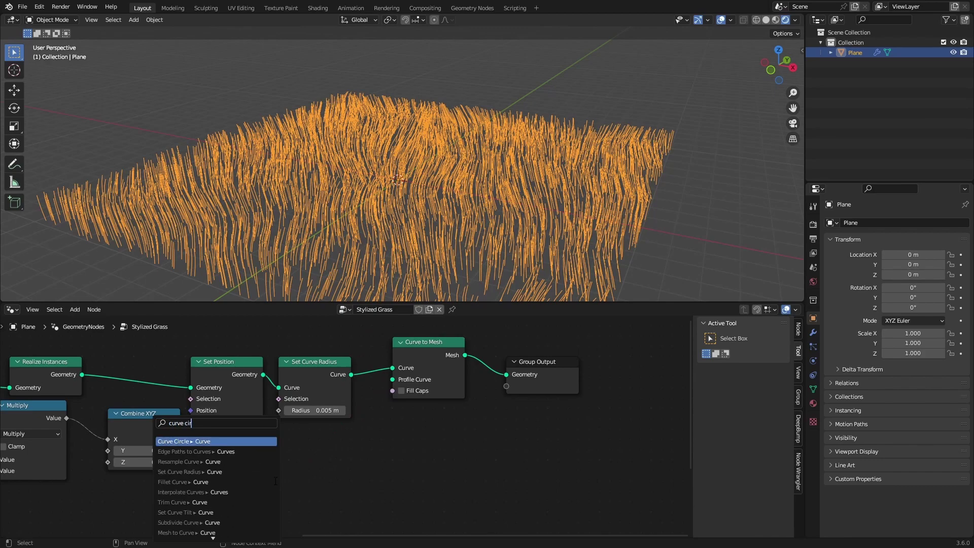
{"action": "type", "text": "cle"}
{"action": "key", "text": "Return"}
{"action": "left_click", "coordinate": [319, 481]}
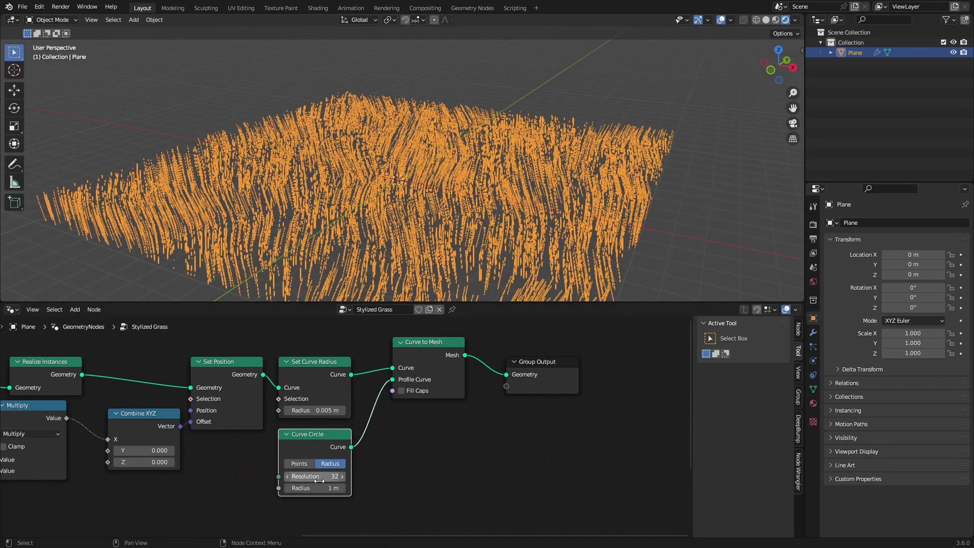
- Set the Curve Circle's Resolution to 4 and raise its Radius to about 11.1 m
{"action": "double_click", "coordinate": [315, 476]}
{"action": "type", "text": "4"}
{"action": "key", "text": "Return"}
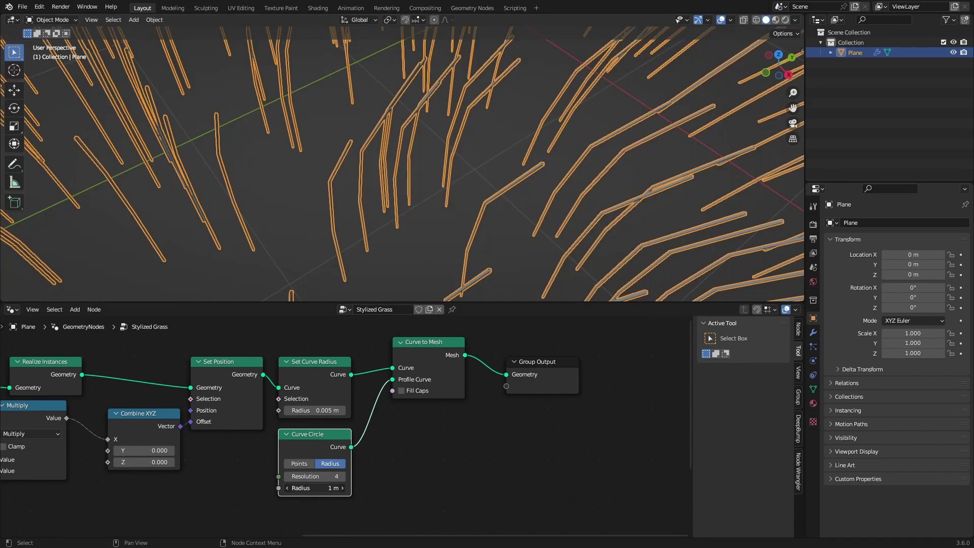
{"action": "left_click_drag", "start_coordinate": [314, 488], "coordinate": [345, 488]}
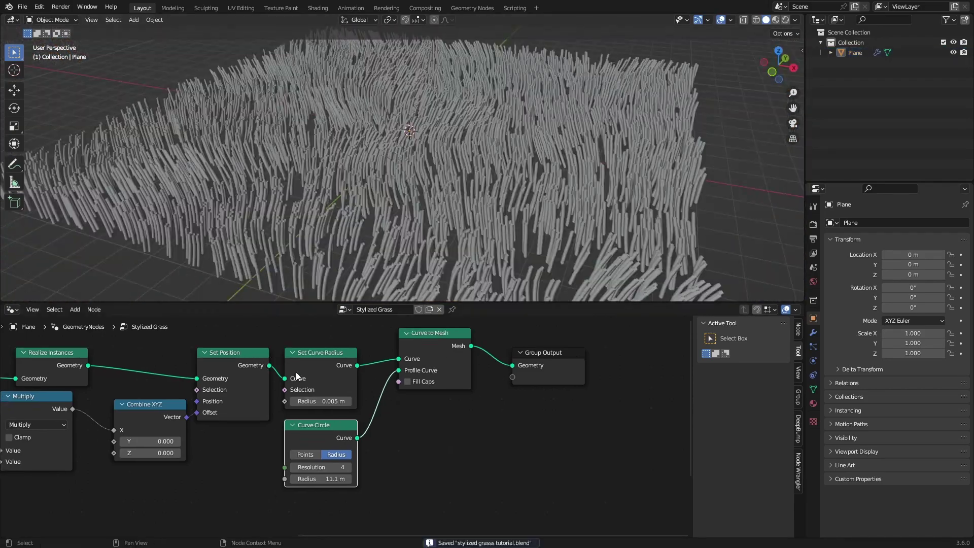
- Try a smaller Curve Circle Radius to preview thinner blades, cancel the change, and look at the blades up close
{"action": "left_click", "coordinate": [315, 366]}
{"action": "scroll", "coordinate": [345, 404], "scroll_direction": "up", "scroll_amount": 1}
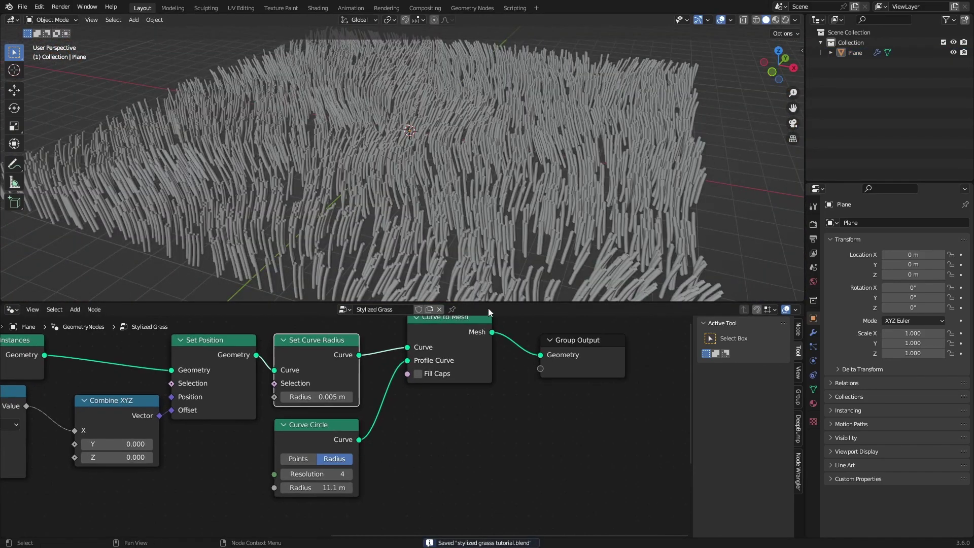
{"action": "scroll", "coordinate": [480, 150], "scroll_direction": "up", "scroll_amount": 1}
{"action": "scroll", "coordinate": [293, 449], "scroll_direction": "up", "scroll_amount": 3}
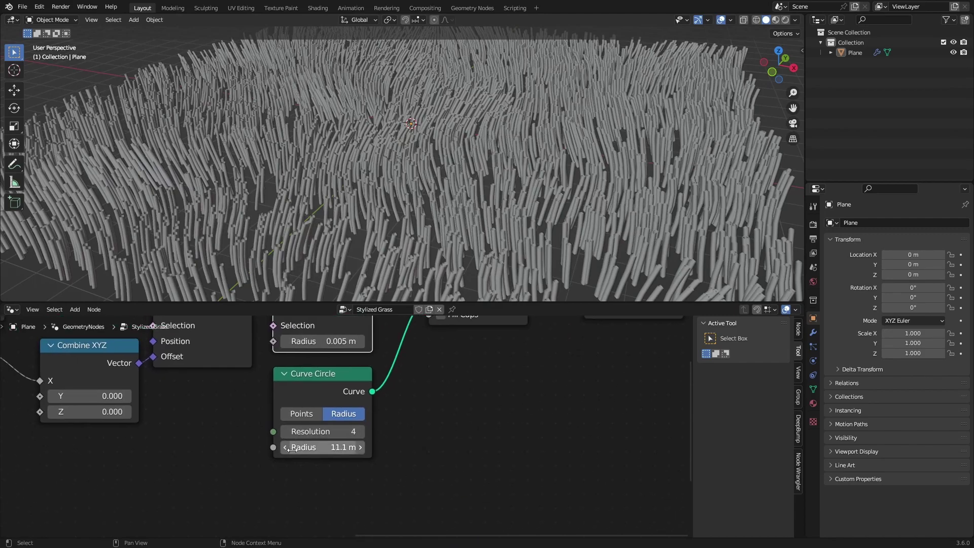
{"action": "left_click_drag", "start_coordinate": [334, 458], "coordinate": [274, 458]}
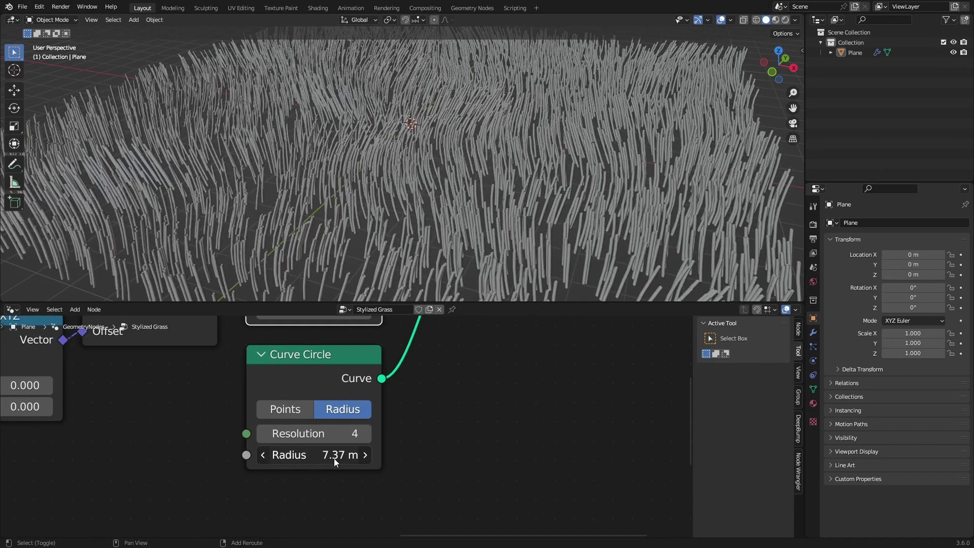
{"action": "right_click", "coordinate": [334, 458]}
{"action": "middle_click_drag", "start_coordinate": [470, 153], "coordinate": [491, 260]}
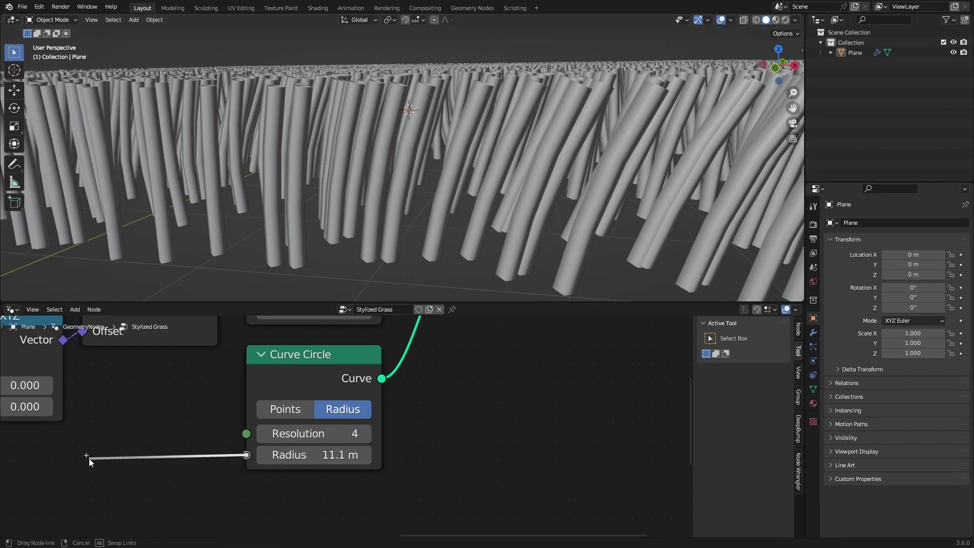
- Try to drive the Curve Circle's Radius with the Spline Parameter's Factor, and undo the link
{"action": "left_click_drag", "start_coordinate": [88, 458], "coordinate": [178, 426]}
{"action": "key", "text": "Escape"}
{"action": "scroll", "coordinate": [202, 419], "scroll_direction": "down", "scroll_amount": 7}
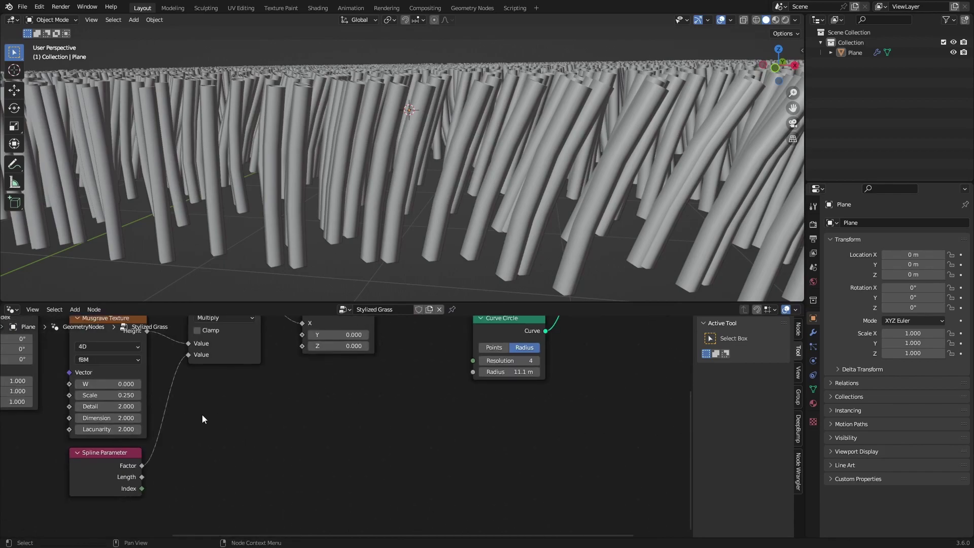
{"action": "middle_click_drag", "start_coordinate": [203, 418], "coordinate": [262, 392]}
{"action": "left_click_drag", "start_coordinate": [201, 438], "coordinate": [523, 361]}
{"action": "middle_click_drag", "start_coordinate": [526, 360], "coordinate": [387, 392]}
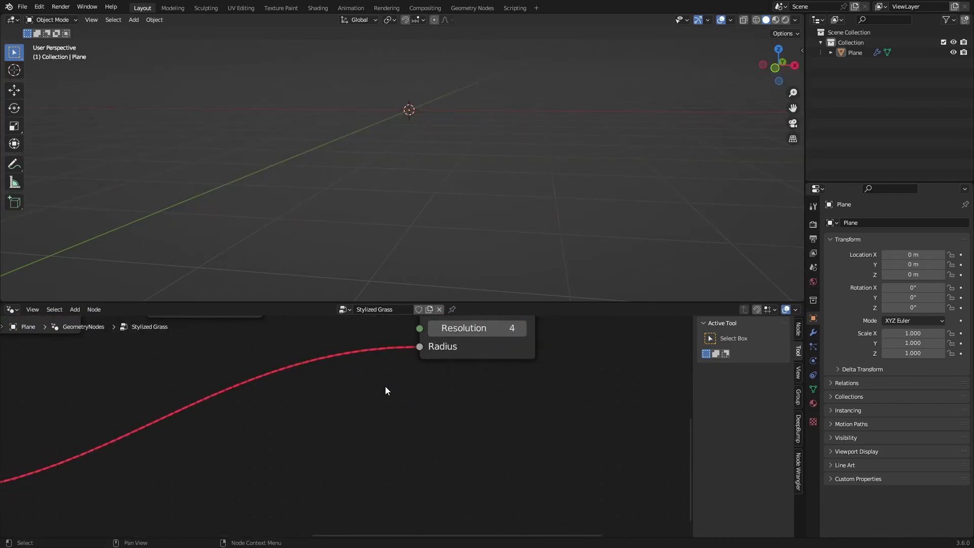
{"action": "scroll", "coordinate": [345, 431], "scroll_direction": "up", "scroll_amount": 3}
{"action": "scroll", "coordinate": [340, 391], "scroll_direction": "down", "scroll_amount": 6}
{"action": "middle_click_drag", "start_coordinate": [135, 494], "coordinate": [301, 452]}
{"action": "key", "text": "ctrl+z"}
- Set the Curve Circle's Radius to 10 m and inspect the thickened grass blades
{"action": "scroll", "coordinate": [542, 329], "scroll_direction": "up", "scroll_amount": 3}
{"action": "middle_click_drag", "start_coordinate": [543, 328], "coordinate": [421, 432]}
{"action": "scroll", "coordinate": [379, 400], "scroll_direction": "down", "scroll_amount": 1}
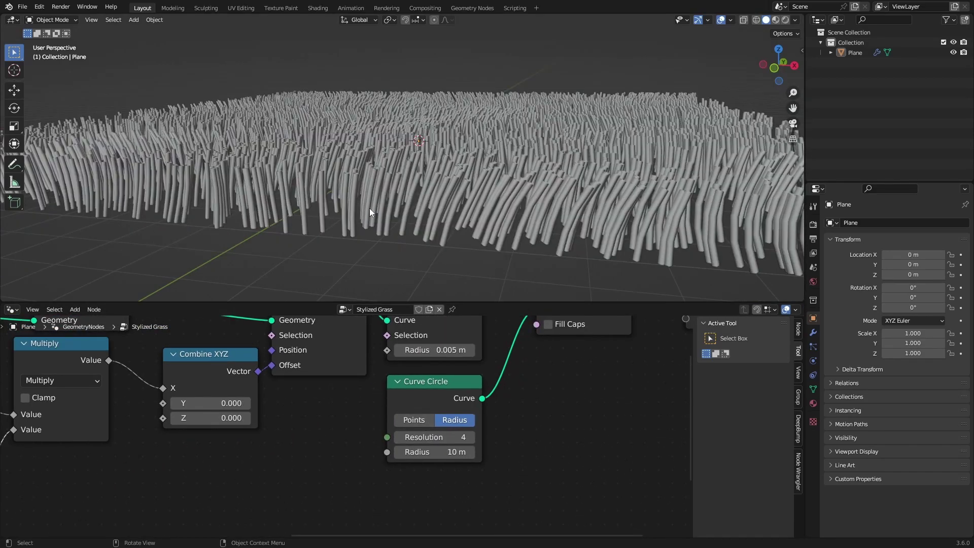
{"action": "middle_click_drag", "start_coordinate": [369, 208], "coordinate": [396, 196]}
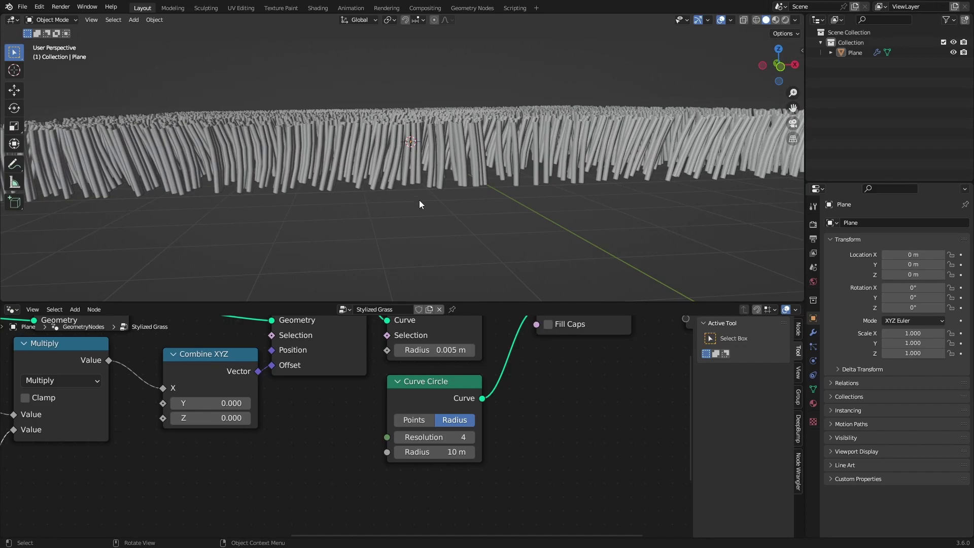
- Add a Multiply Add math node fed by the Spline Parameter's Factor, placed below the Combine XYZ node
{"action": "scroll", "coordinate": [398, 358], "scroll_direction": "down", "scroll_amount": 3}
{"action": "middle_click_drag", "start_coordinate": [398, 358], "coordinate": [358, 404]}
{"action": "scroll", "coordinate": [345, 392], "scroll_direction": "up", "scroll_amount": 2}
{"action": "left_click_drag", "start_coordinate": [391, 401], "coordinate": [417, 402]}
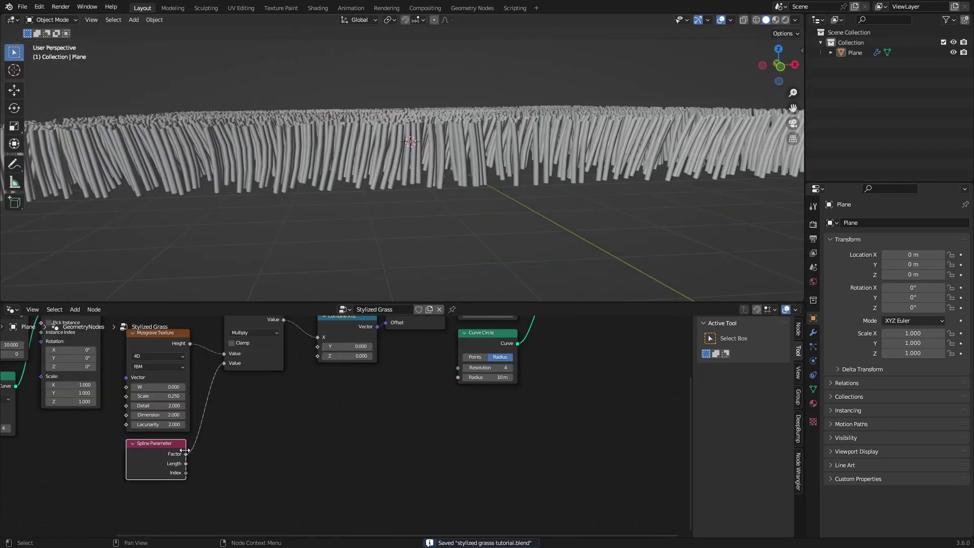
{"action": "left_click_drag", "start_coordinate": [187, 454], "coordinate": [294, 415]}
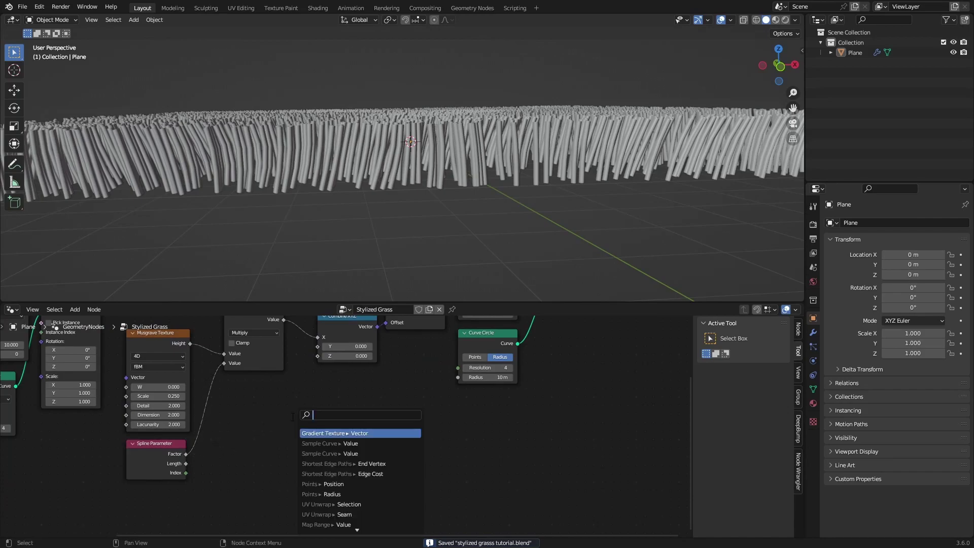
{"action": "type", "text": "mul"}
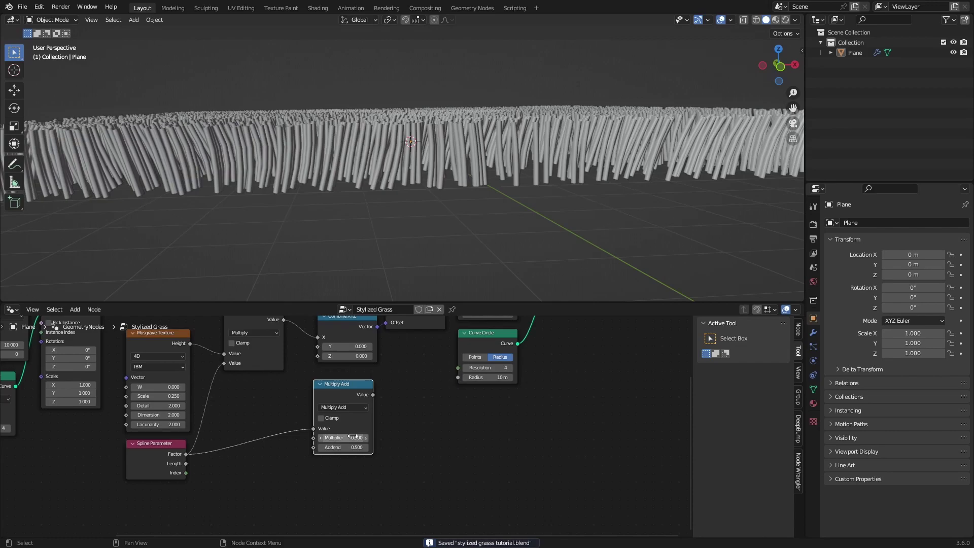
- Set the Multiply Add node's Multiplier to -0.5 and its Addend to 0.6
{"action": "scroll", "coordinate": [349, 437], "scroll_direction": "up", "scroll_amount": 2}
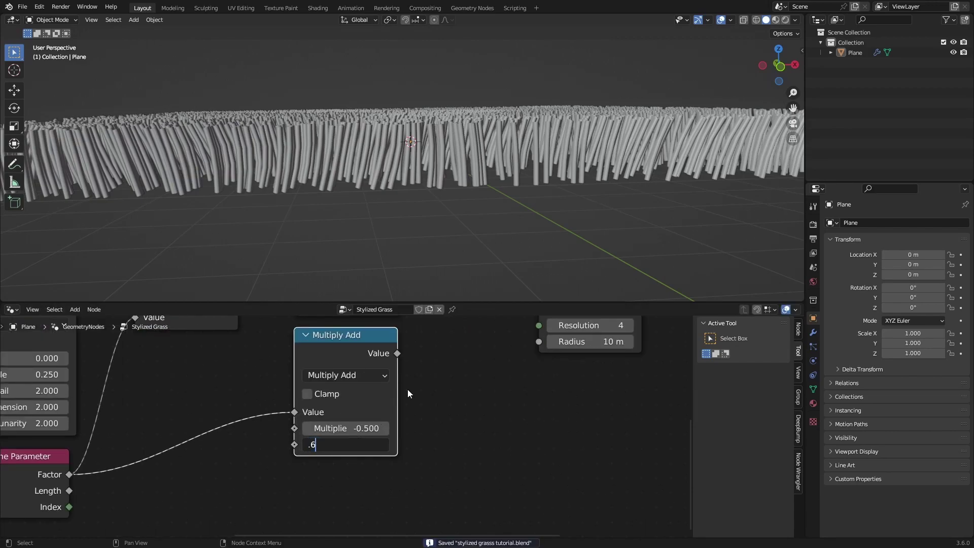
{"action": "type", "text": ".6"}
{"action": "key", "text": "Return"}
{"action": "scroll", "coordinate": [407, 388], "scroll_direction": "down", "scroll_amount": 1}
{"action": "middle_click_drag", "start_coordinate": [389, 368], "coordinate": [322, 408]}
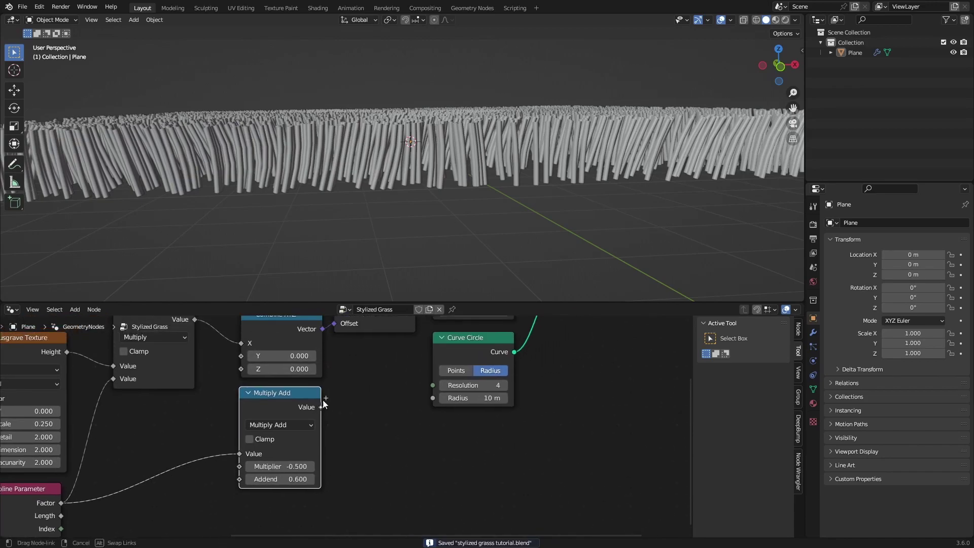
- Drive the Set Curve Radius node's Radius with the Multiply Add node's Value output
{"action": "left_click_drag", "start_coordinate": [322, 399], "coordinate": [432, 387]}
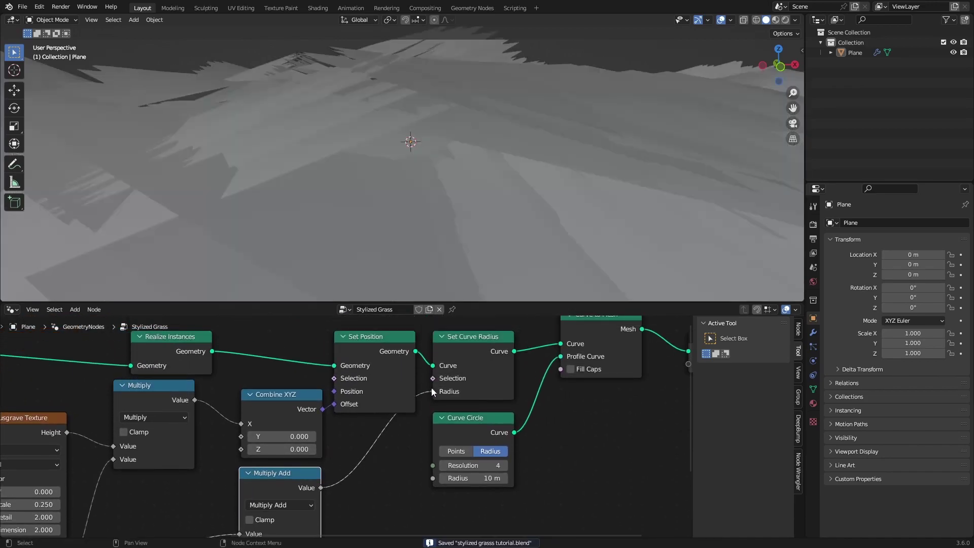
{"action": "scroll", "coordinate": [452, 183], "scroll_direction": "down", "scroll_amount": 5}
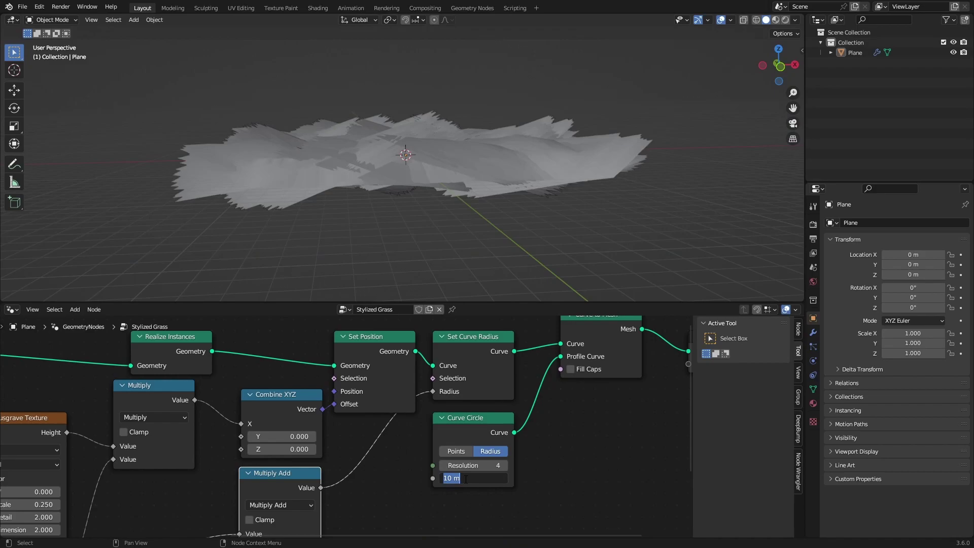
- Try a Curve Circle Radius of 0.01 m and inspect the blade thickness
{"action": "left_click", "coordinate": [466, 480]}
{"action": "type", "text": ".01"}
{"action": "key", "text": "Return"}
{"action": "scroll", "coordinate": [519, 133], "scroll_direction": "up", "scroll_amount": 6}
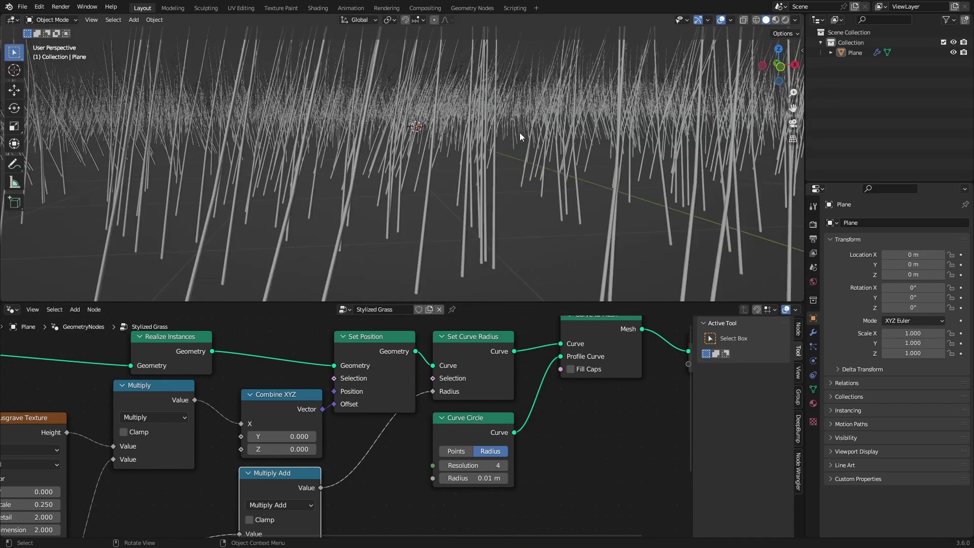
{"action": "scroll", "coordinate": [520, 133], "scroll_direction": "down", "scroll_amount": 2}
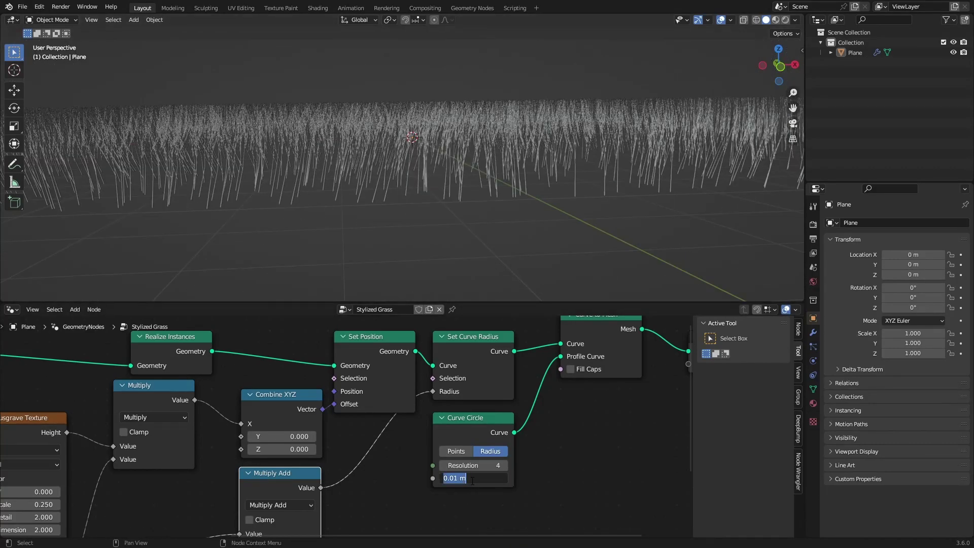
- Set the Curve Circle's Radius to 0.1 m and inspect the tapered blades up close
{"action": "type", "text": ".1"}
{"action": "key", "text": "Return"}
{"action": "middle_click_drag", "start_coordinate": [406, 105], "coordinate": [394, 135]}
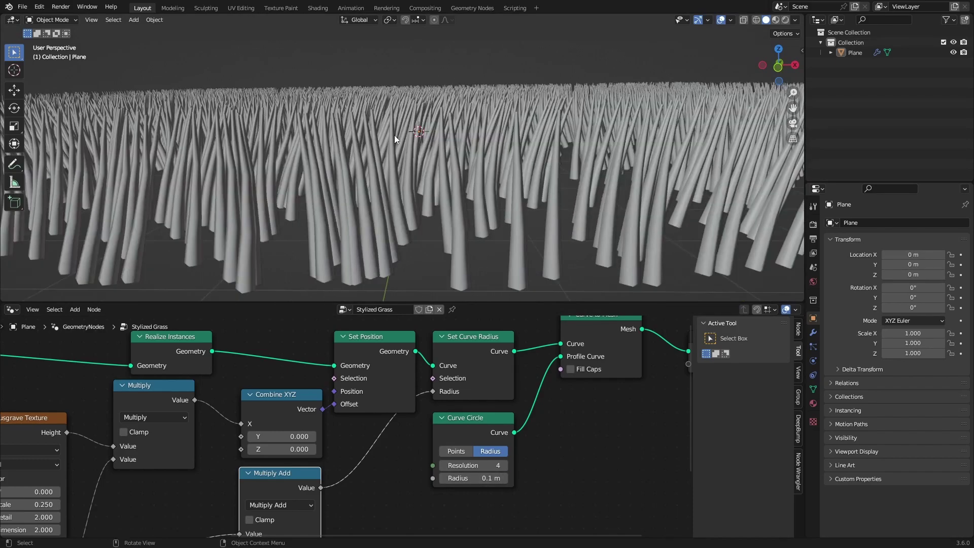
{"action": "scroll", "coordinate": [430, 147], "scroll_direction": "up", "scroll_amount": 3}
{"action": "middle_click_drag", "start_coordinate": [378, 228], "coordinate": [456, 146]}
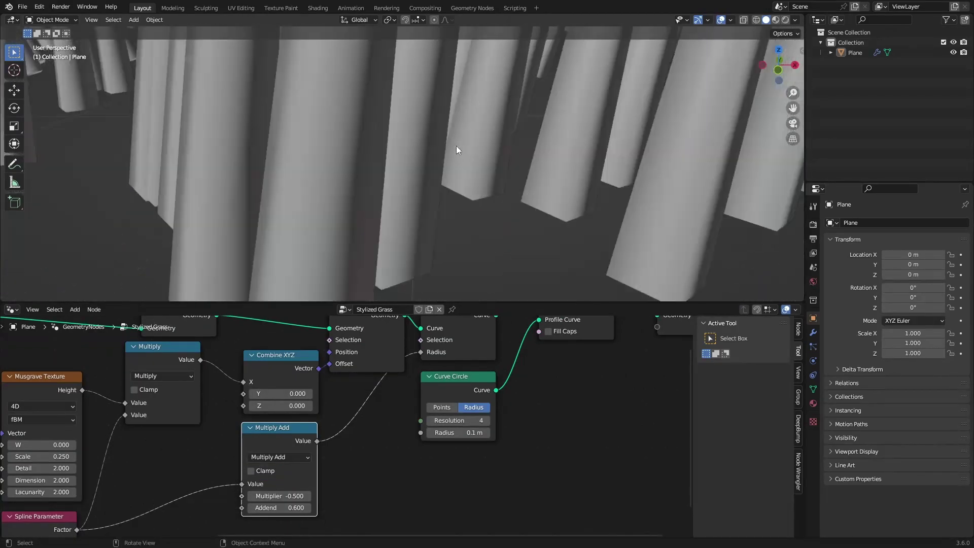
{"action": "scroll", "coordinate": [446, 149], "scroll_direction": "down", "scroll_amount": 8}
{"action": "scroll", "coordinate": [406, 199], "scroll_direction": "up", "scroll_amount": 4}
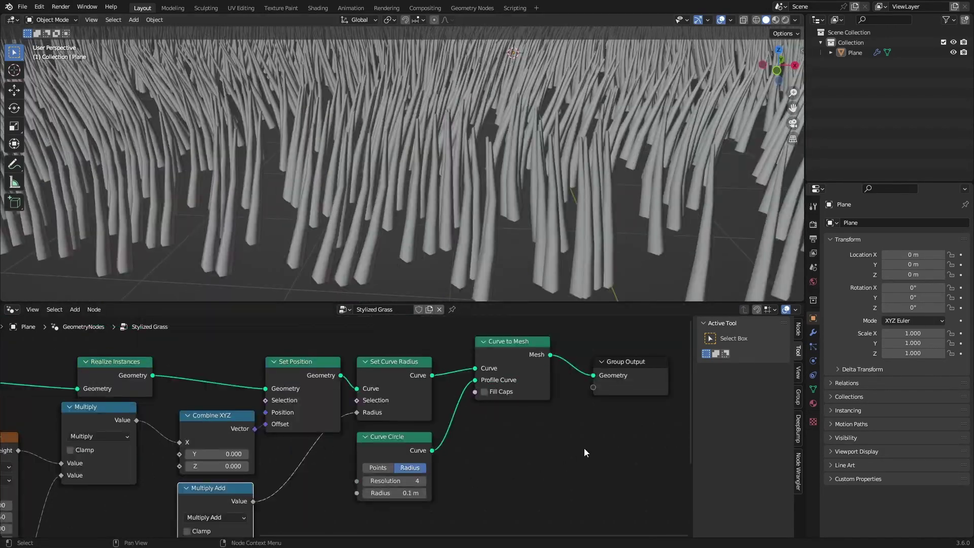
- Enable Fill Caps on the Curve to Mesh node and save the file
{"action": "left_click", "coordinate": [484, 392]}
{"action": "scroll", "coordinate": [577, 199], "scroll_direction": "down", "scroll_amount": 5}
{"action": "scroll", "coordinate": [587, 163], "scroll_direction": "up", "scroll_amount": 7}
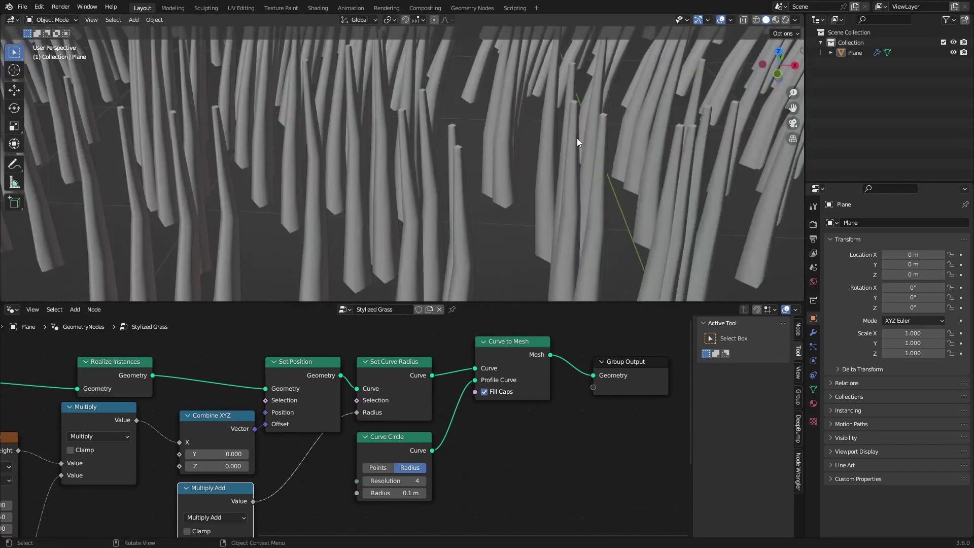
{"action": "key", "text": "ctrl+s"}
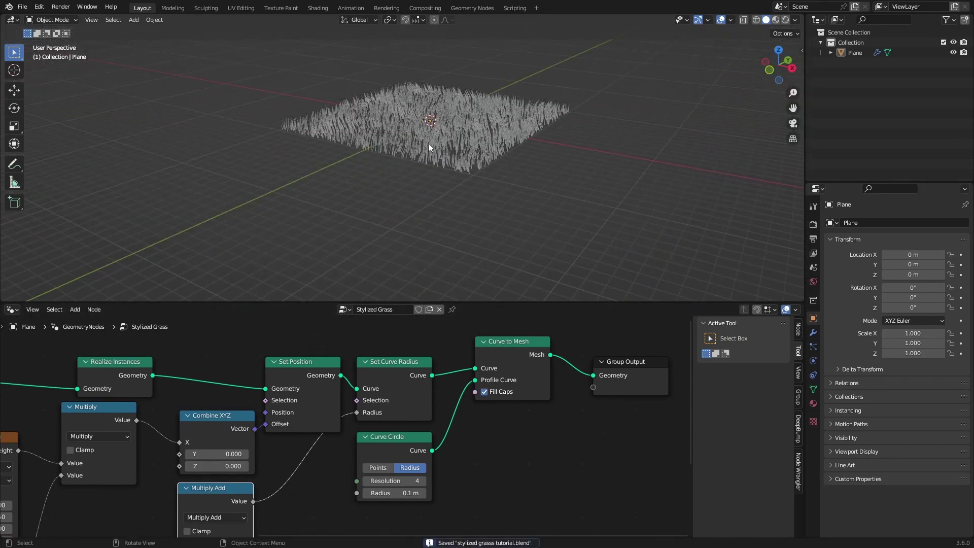
- Try Resample Curve Counts of 9 and 5, restore the Count to 4, and save the file
{"action": "scroll", "coordinate": [397, 222], "scroll_direction": "up", "scroll_amount": 4}
{"action": "middle_click_drag", "start_coordinate": [428, 143], "coordinate": [443, 203], "text": "shift"}
{"action": "middle_click_drag", "start_coordinate": [443, 203], "coordinate": [443, 226], "text": "shift"}
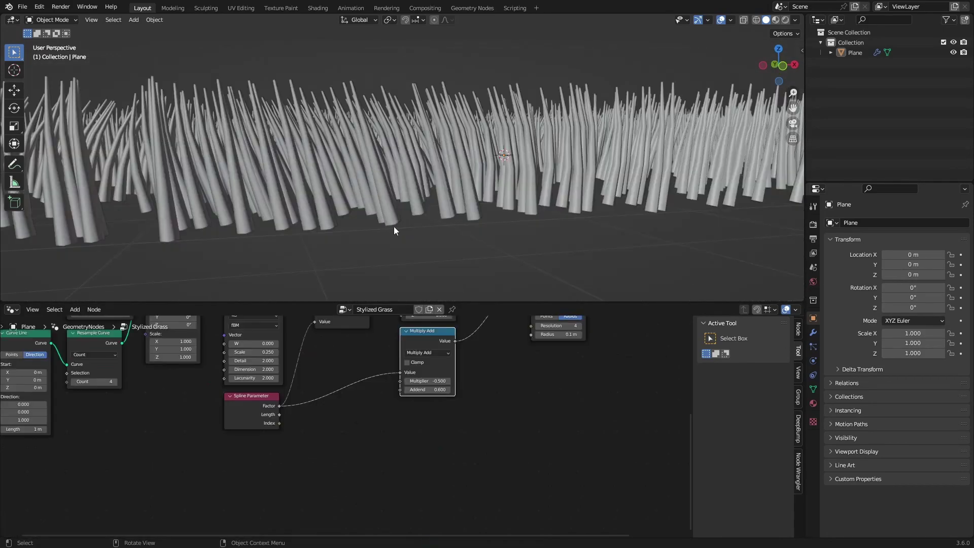
{"action": "right_click", "coordinate": [422, 178]}
{"action": "left_click", "coordinate": [422, 178]}
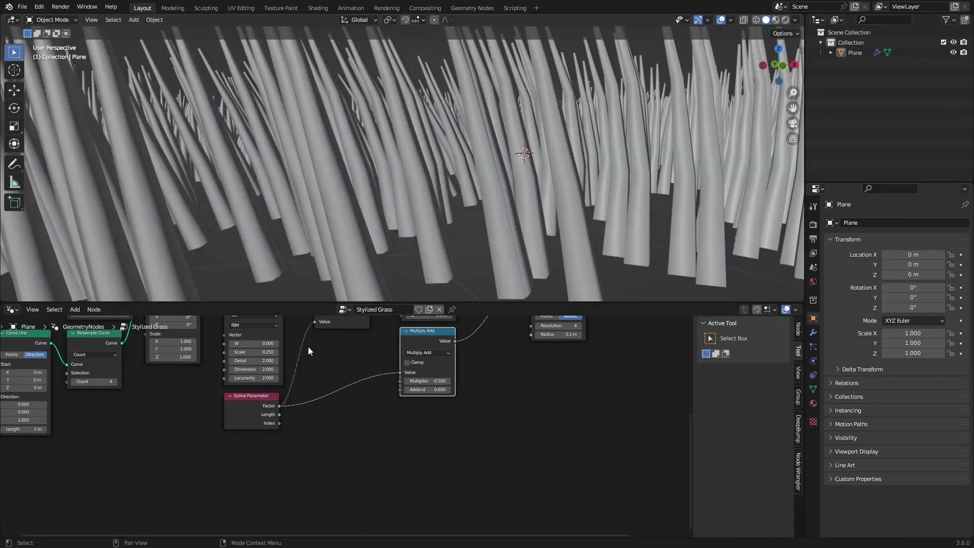
{"action": "scroll", "coordinate": [376, 449], "scroll_direction": "up", "scroll_amount": 3}
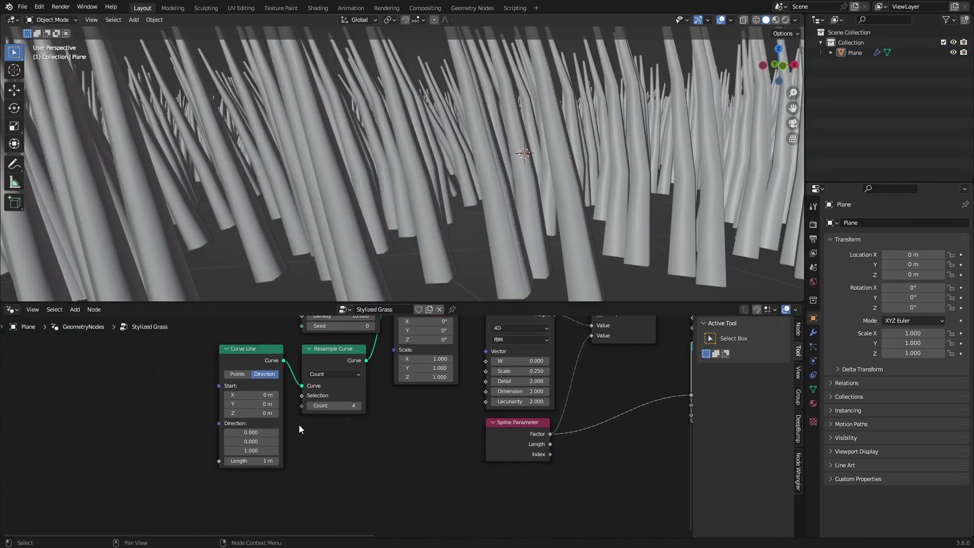
{"action": "mouse_move", "coordinate": [334, 405]}
{"action": "left_mouse_down"}
{"action": "mouse_move", "coordinate": [359, 405]}
{"action": "mouse_move", "coordinate": [304, 405]}
{"action": "mouse_move", "coordinate": [319, 406]}
{"action": "left_mouse_up"}
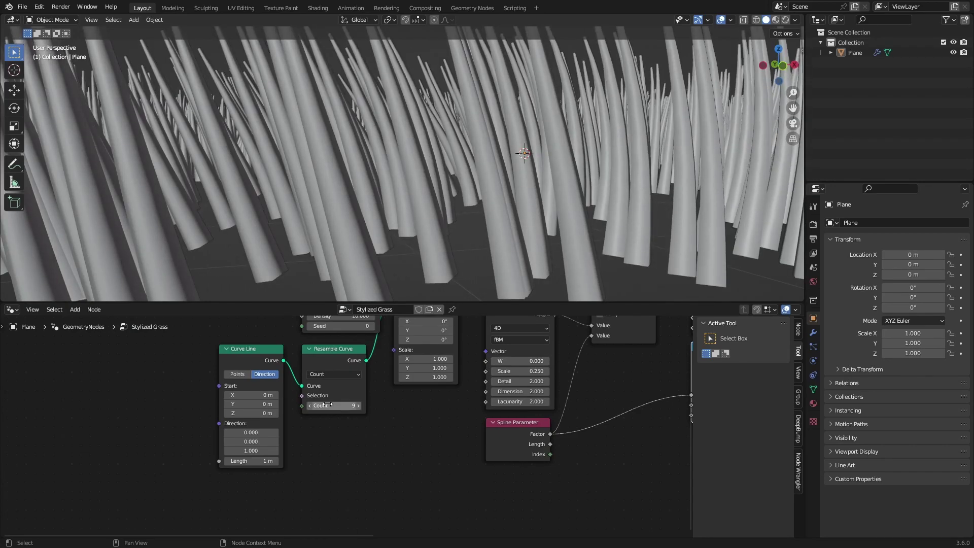
{"action": "type", "text": "4"}
{"action": "key", "text": "Return"}
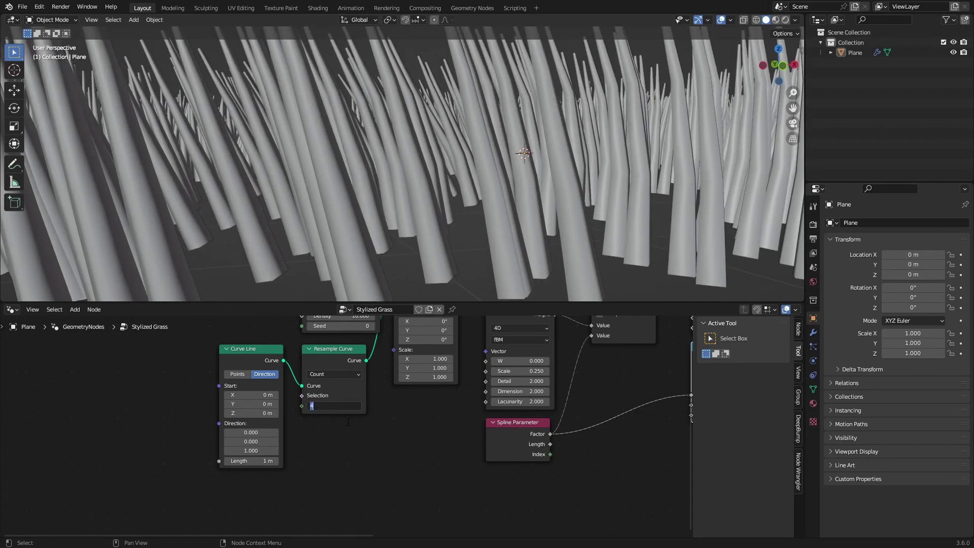
{"action": "type", "text": "5"}
{"action": "key", "text": "Return"}
{"action": "key", "text": "ctrl+z"}
{"action": "key", "text": "ctrl+s"}
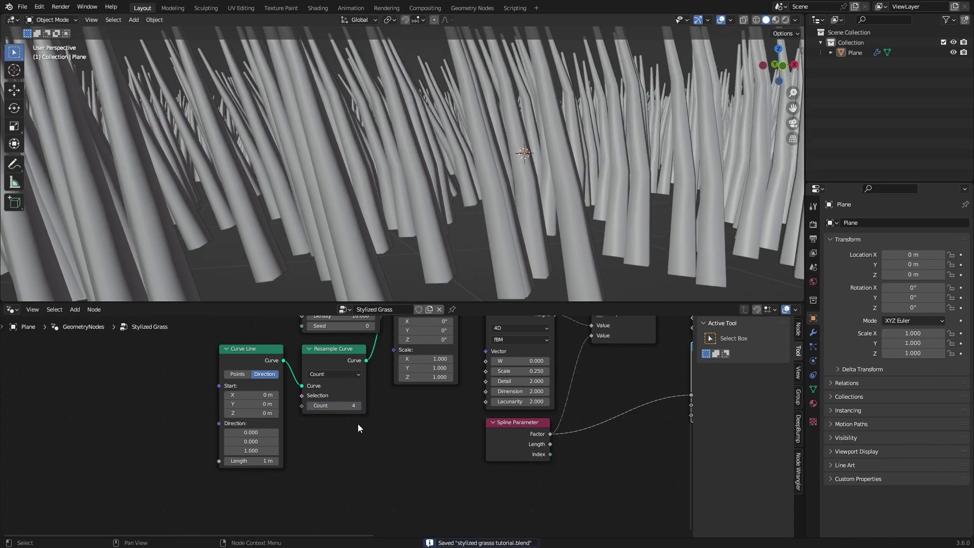
- Try a Resample Curve Count of 3, check the blades' bending, and undo the change
{"action": "type", "text": "3"}
{"action": "key", "text": "Return"}
{"action": "scroll", "coordinate": [531, 245], "scroll_direction": "down", "scroll_amount": 1}
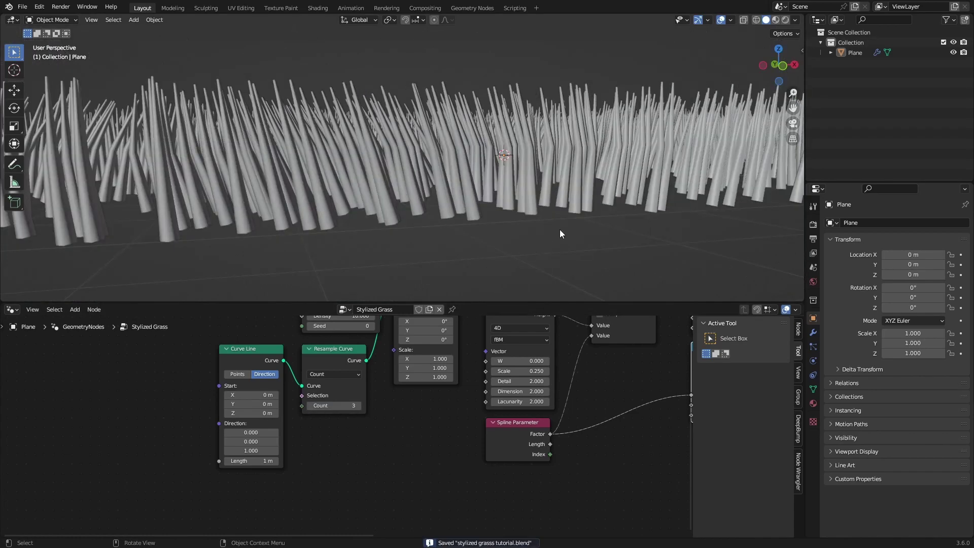
{"action": "middle_click_drag", "start_coordinate": [559, 230], "coordinate": [556, 229]}
{"action": "key", "text": "ctrl+z"}
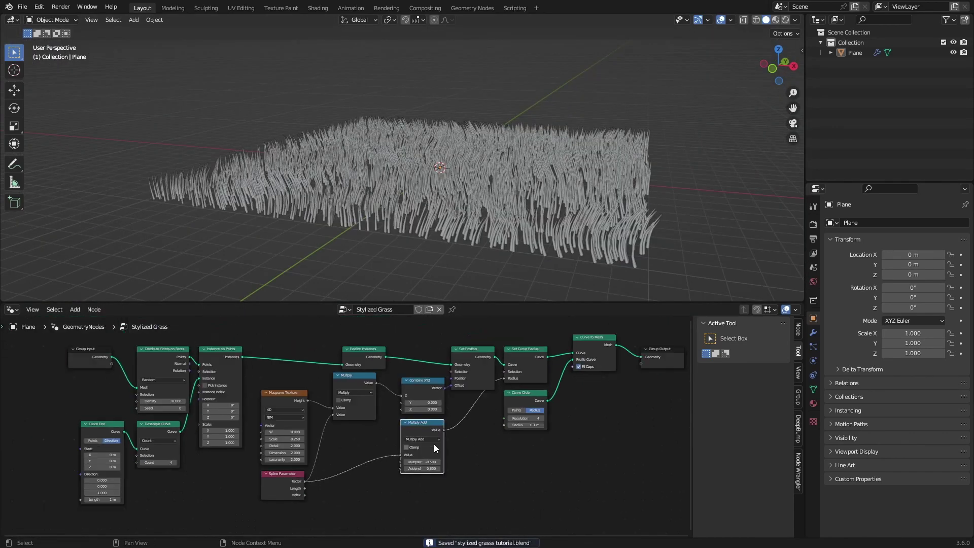
- Insert a Set Material node between the Curve to Mesh and Group Output nodes
{"action": "scroll", "coordinate": [434, 444], "scroll_direction": "up", "scroll_amount": 3}
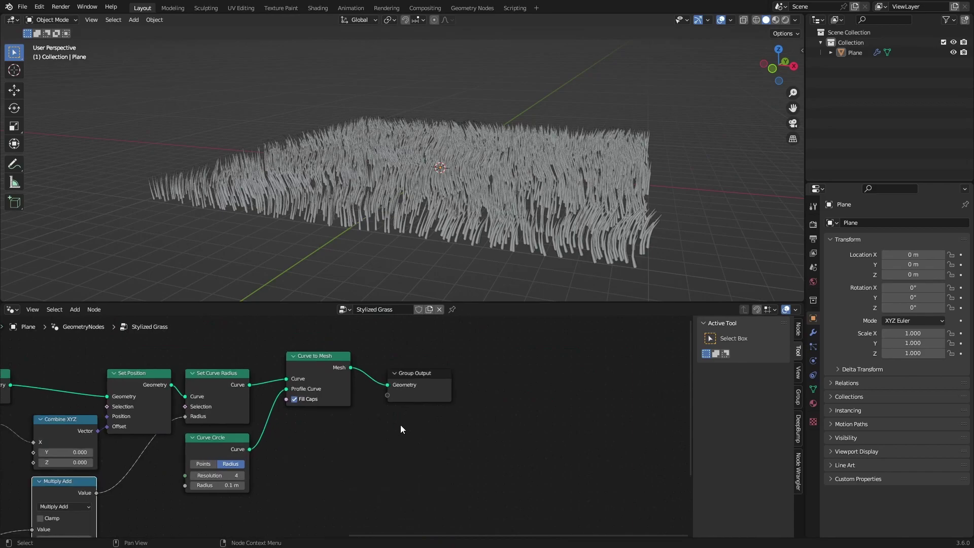
{"action": "key", "text": "shift+a"}
{"action": "type", "text": "set"}
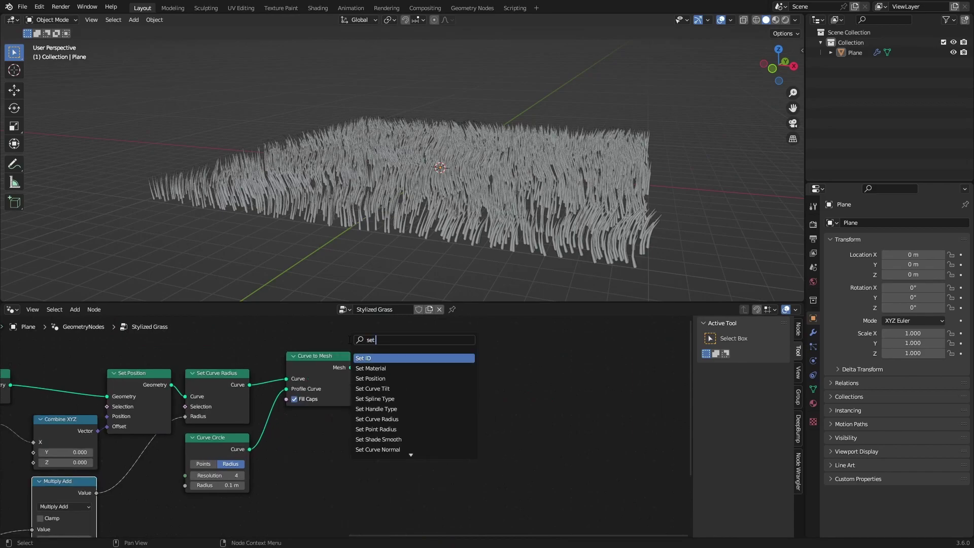
{"action": "left_click", "coordinate": [363, 368]}
{"action": "left_click", "coordinate": [383, 346]}
- Insert a Set Shade Smooth node after Set Material and turn off its Shade Smooth option
{"action": "scroll", "coordinate": [416, 365], "scroll_direction": "up", "scroll_amount": 2}
{"action": "key", "text": "shift+a"}
{"action": "type", "text": "set s"}
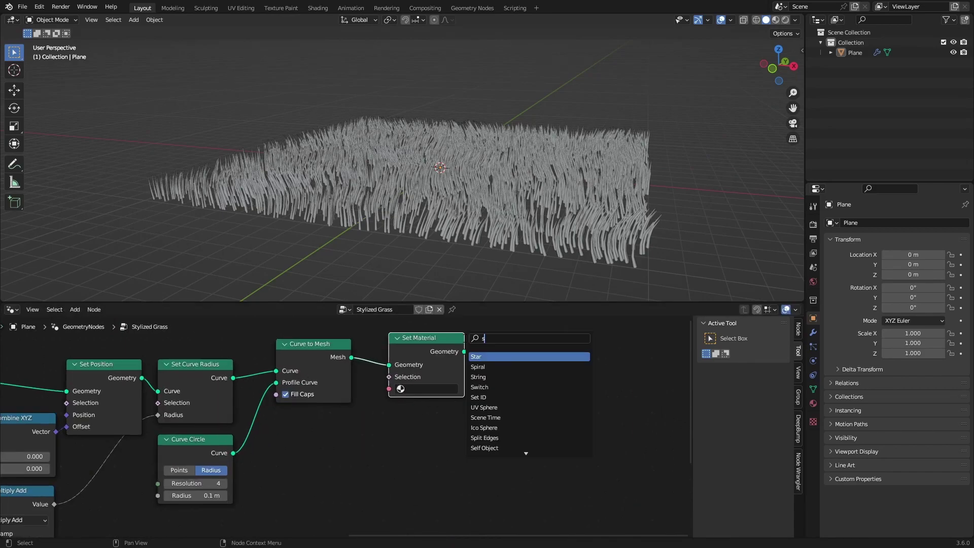
{"action": "left_click", "coordinate": [493, 437]}
{"action": "left_click", "coordinate": [525, 387]}
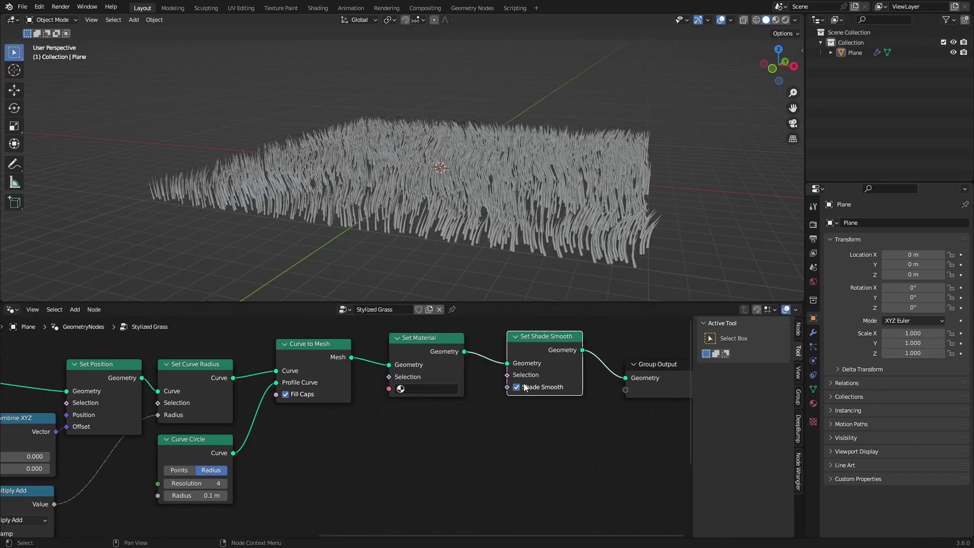
{"action": "left_click", "coordinate": [523, 390]}
{"action": "scroll", "coordinate": [515, 225], "scroll_direction": "up", "scroll_amount": 6}
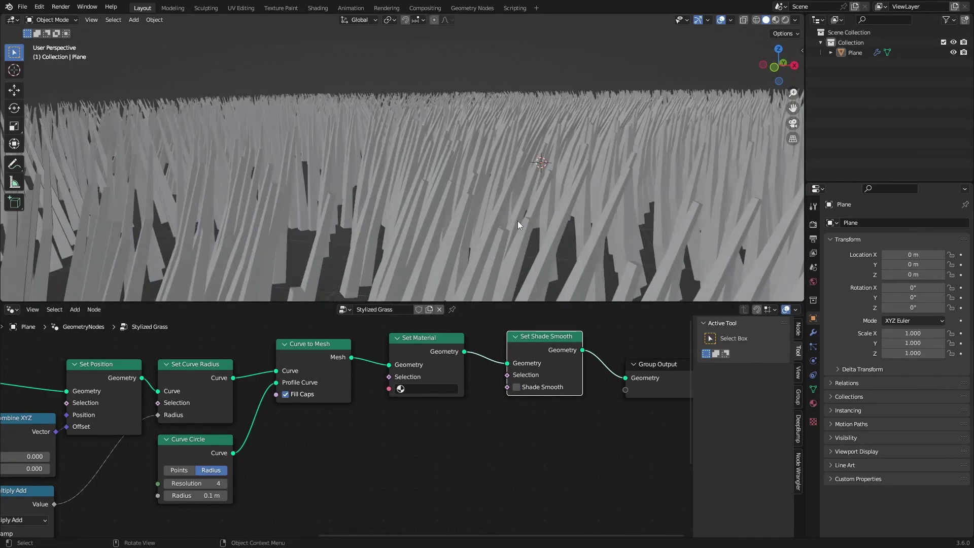
{"action": "mouse_move", "coordinate": [517, 221]}
{"action": "middle_mouse_down"}
{"action": "mouse_move", "coordinate": [442, 240]}
{"action": "mouse_move", "coordinate": [506, 276]}
{"action": "middle_mouse_up"}
{"action": "scroll", "coordinate": [411, 355], "scroll_direction": "down", "scroll_amount": 3}
- Insert a Join Geometry node between the Set Shade Smooth and Group Output nodes
{"action": "key", "text": "shift+a"}
{"action": "left_click", "coordinate": [411, 345]}
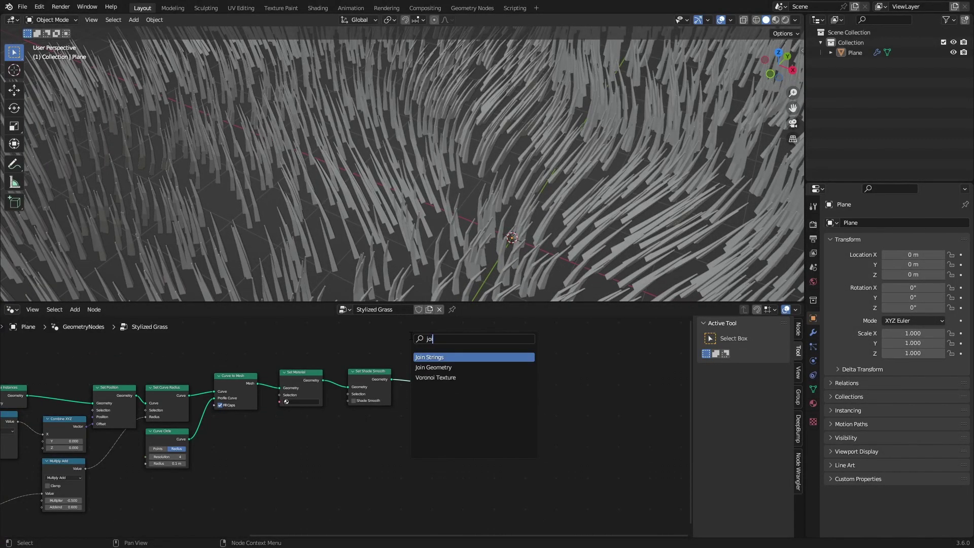
{"action": "left_click", "coordinate": [433, 367]}
{"action": "left_click", "coordinate": [444, 396]}
- Link the Group Input's Geometry to the Join Geometry node to include the ground plane, and save the file
{"action": "scroll", "coordinate": [446, 409], "scroll_direction": "down", "scroll_amount": 4}
{"action": "middle_click_drag", "start_coordinate": [31, 413], "coordinate": [284, 394]}
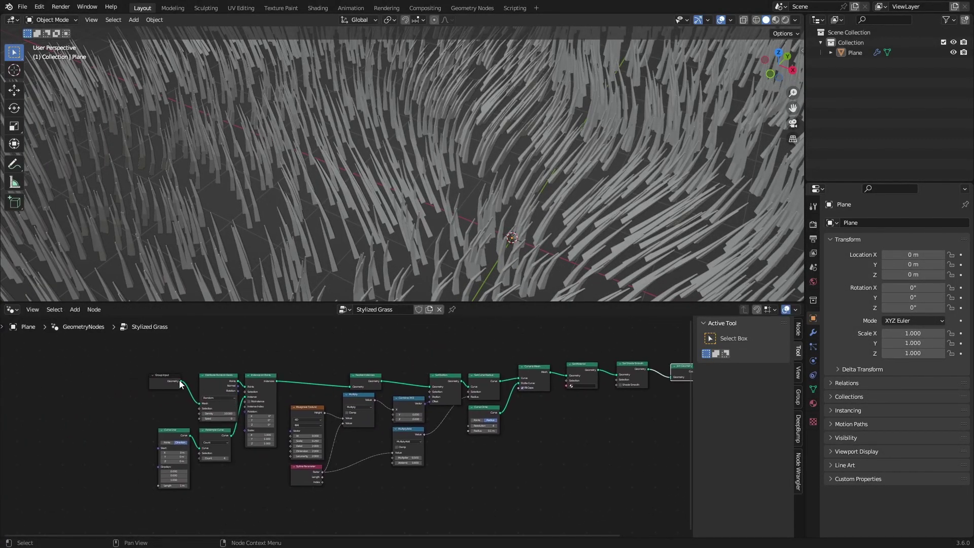
{"action": "left_click_drag", "start_coordinate": [634, 432], "coordinate": [625, 378]}
{"action": "scroll", "coordinate": [548, 227], "scroll_direction": "down", "scroll_amount": 7}
{"action": "mouse_move", "coordinate": [547, 226]}
{"action": "middle_mouse_down"}
{"action": "mouse_move", "coordinate": [519, 203]}
{"action": "mouse_move", "coordinate": [532, 217]}
{"action": "middle_mouse_up"}
{"action": "scroll", "coordinate": [519, 203], "scroll_direction": "up", "scroll_amount": 6}
{"action": "scroll", "coordinate": [518, 203], "scroll_direction": "down", "scroll_amount": 3}
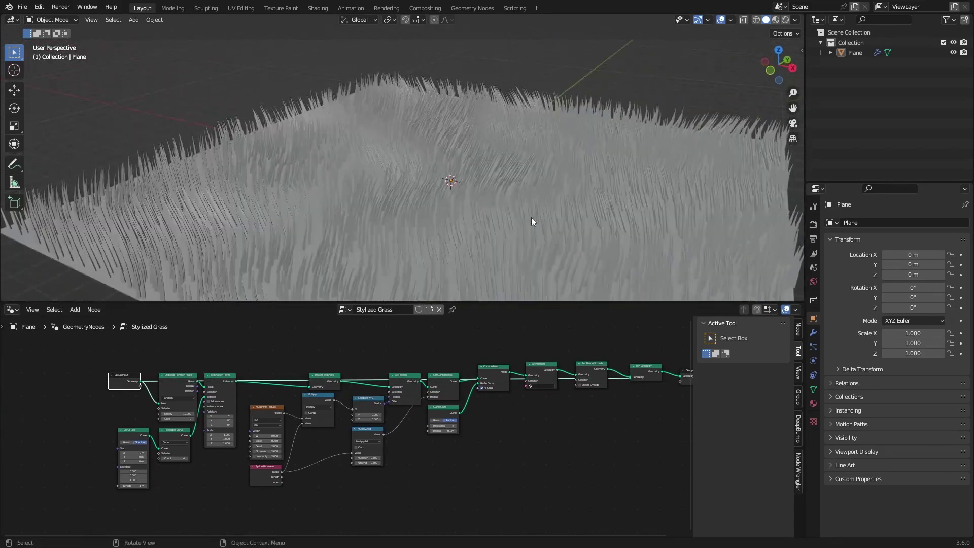
{"action": "middle_click_drag", "start_coordinate": [139, 466], "coordinate": [242, 447]}
{"action": "key", "text": "ctrl+s"}
{"action": "mouse_move", "coordinate": [491, 207]}
{"action": "middle_mouse_down"}
{"action": "mouse_move", "coordinate": [470, 175]}
{"action": "mouse_move", "coordinate": [503, 212]}
{"action": "middle_mouse_up"}
{"action": "middle_click_drag", "start_coordinate": [482, 471], "coordinate": [349, 463]}
{"action": "scroll", "coordinate": [339, 461], "scroll_direction": "down", "scroll_amount": 1}
{"action": "scroll", "coordinate": [340, 461], "scroll_direction": "up", "scroll_amount": 2}
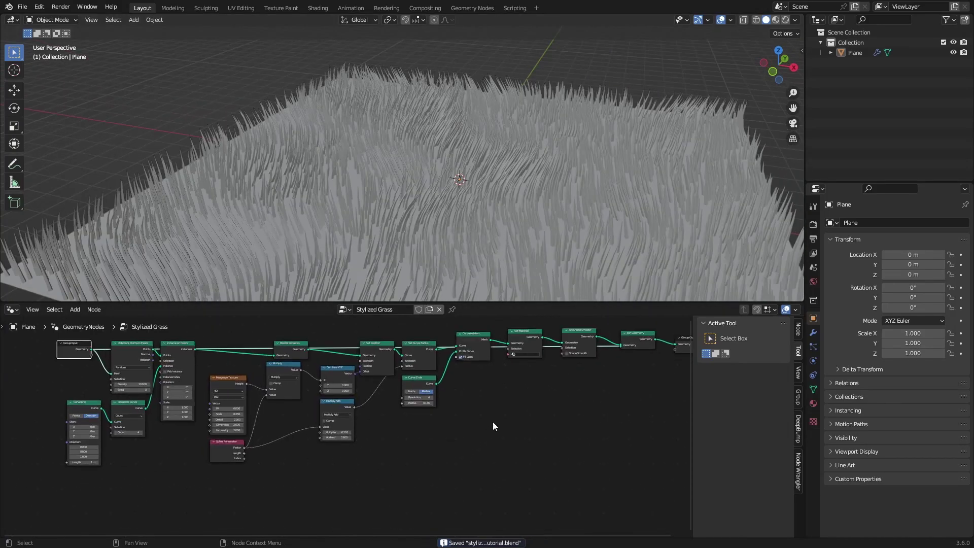
- Group all nodes between Group Input and Group Output, exit the group, and reposition the group node
{"action": "middle_click_drag", "start_coordinate": [495, 414], "coordinate": [460, 430]}
{"action": "left_click_drag", "start_coordinate": [617, 490], "coordinate": [69, 346]}
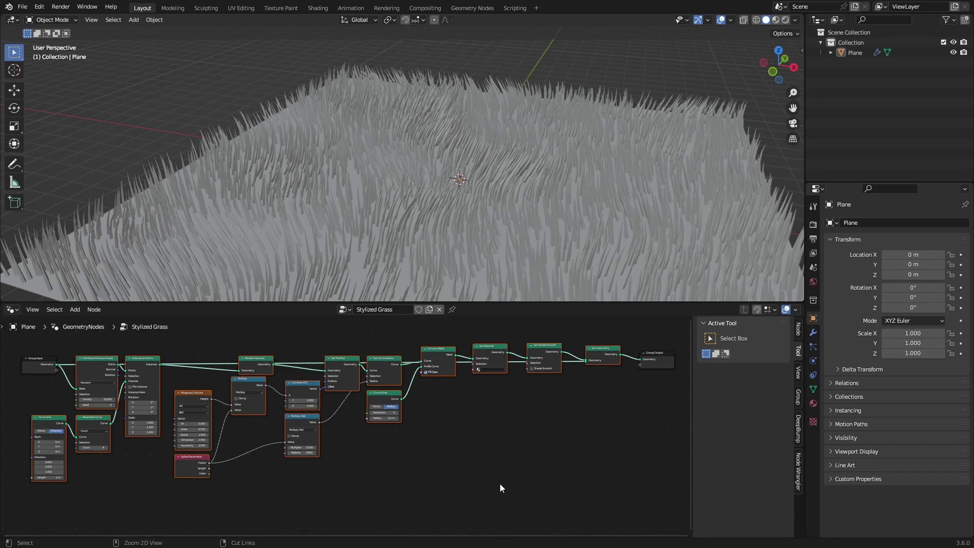
{"action": "key", "text": "ctrl+g"}
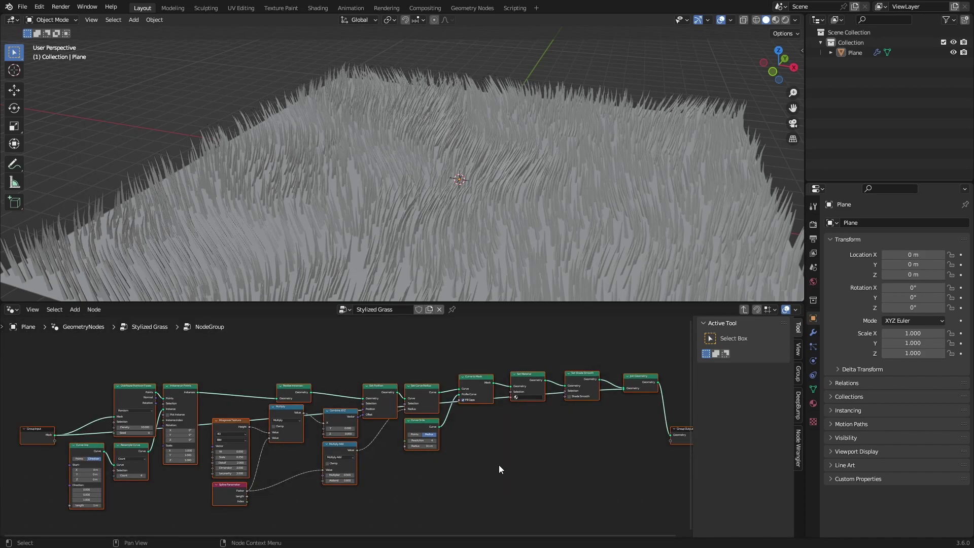
{"action": "key", "text": "Tab"}
{"action": "left_click_drag", "start_coordinate": [358, 428], "coordinate": [475, 353]}
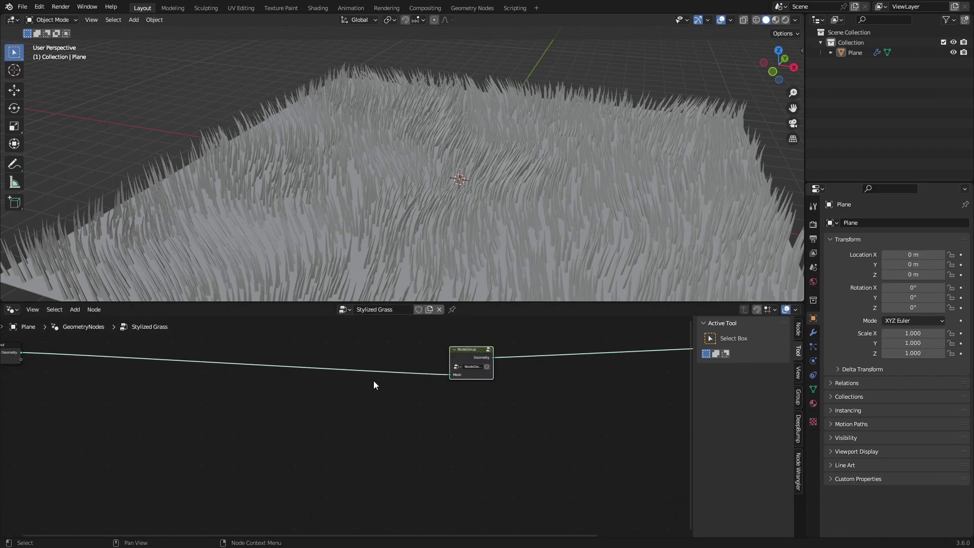
- Add a cube mesh in the middle of the grass and raise it about 0.73 m along Z
{"action": "middle_click_drag", "start_coordinate": [459, 194], "coordinate": [446, 179]}
{"action": "key", "text": "shift+a"}
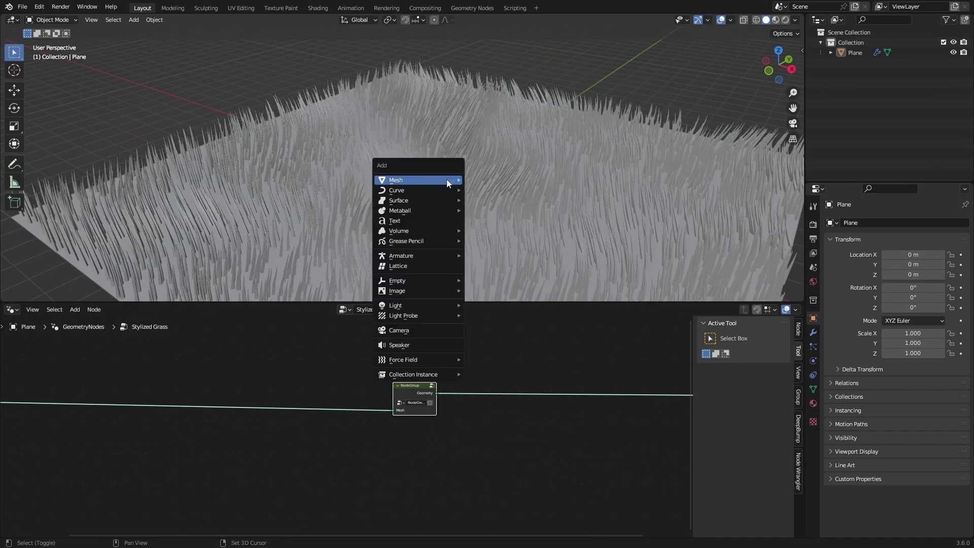
{"action": "mouse_move", "coordinate": [420, 178]}
{"action": "left_click", "coordinate": [476, 192]}
{"action": "scroll", "coordinate": [475, 192], "scroll_direction": "down", "scroll_amount": 3}
{"action": "key", "text": "g"}
{"action": "key", "text": "z"}
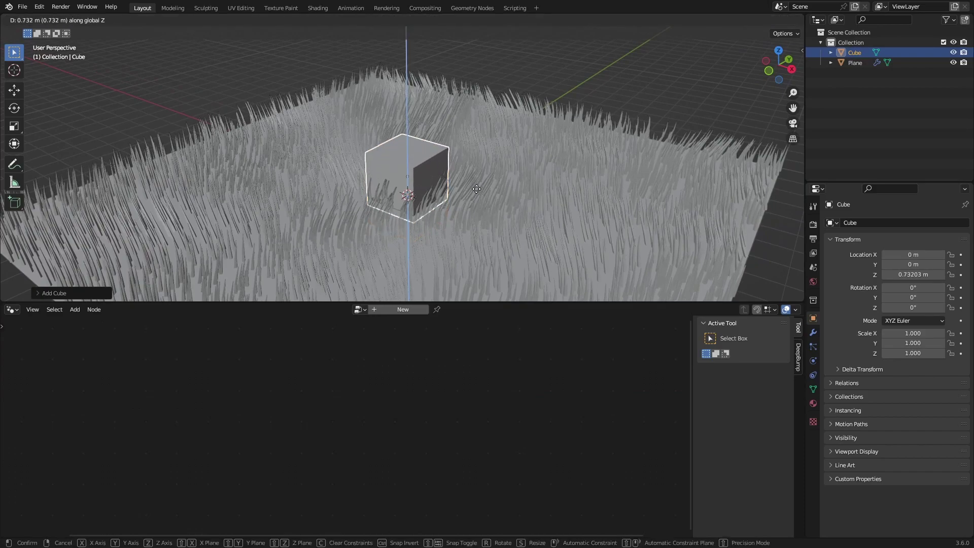
{"action": "left_click", "coordinate": [456, 181]}
- Scale down the cube's top face and lower it along Z in Edit Mode, and return to Object Mode
{"action": "key", "text": "Tab"}
{"action": "left_click", "coordinate": [417, 159]}
{"action": "key", "text": "s"}
{"action": "left_click", "coordinate": [496, 203]}
{"action": "key", "text": "g"}
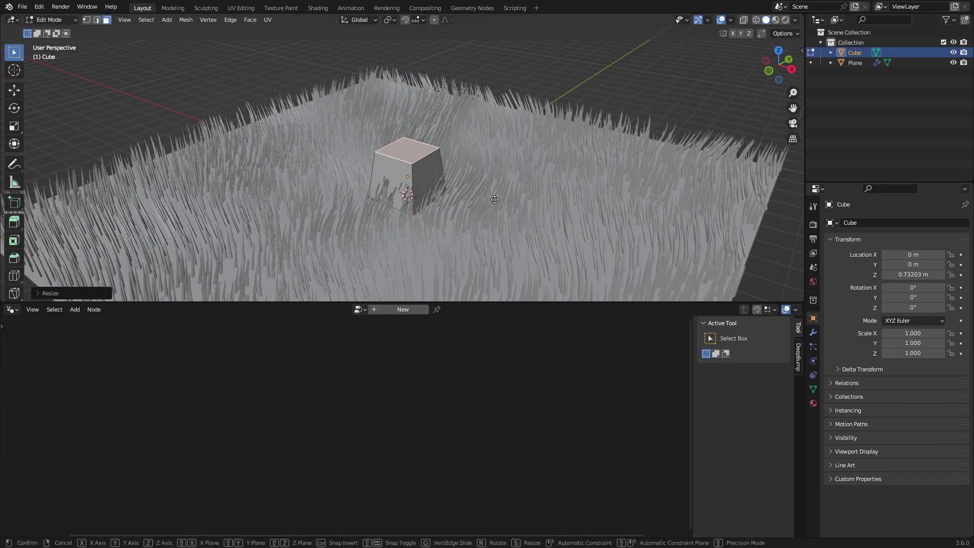
{"action": "key", "text": "z"}
{"action": "left_click", "coordinate": [492, 216]}
{"action": "key", "text": "Tab"}
- Scale the cube up to about 1.48 and raise it along Z to about 1.41 m
{"action": "key", "text": "g"}
{"action": "key", "text": "z"}
{"action": "left_click", "coordinate": [492, 212]}
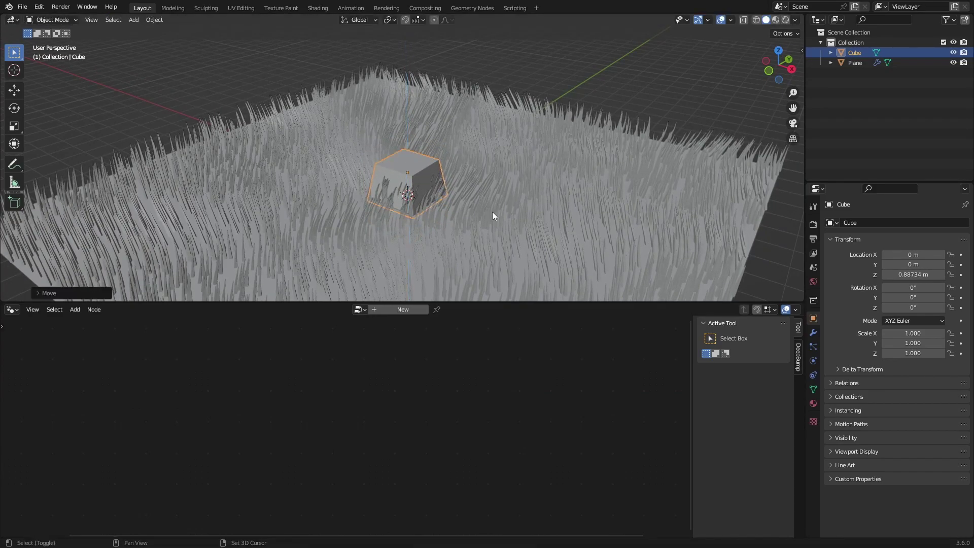
{"action": "key", "text": "s"}
{"action": "left_click", "coordinate": [540, 218]}
{"action": "key", "text": "g"}
{"action": "key", "text": "z"}
{"action": "left_click", "coordinate": [540, 204]}
{"action": "middle_click_drag", "start_coordinate": [543, 189], "coordinate": [528, 233]}
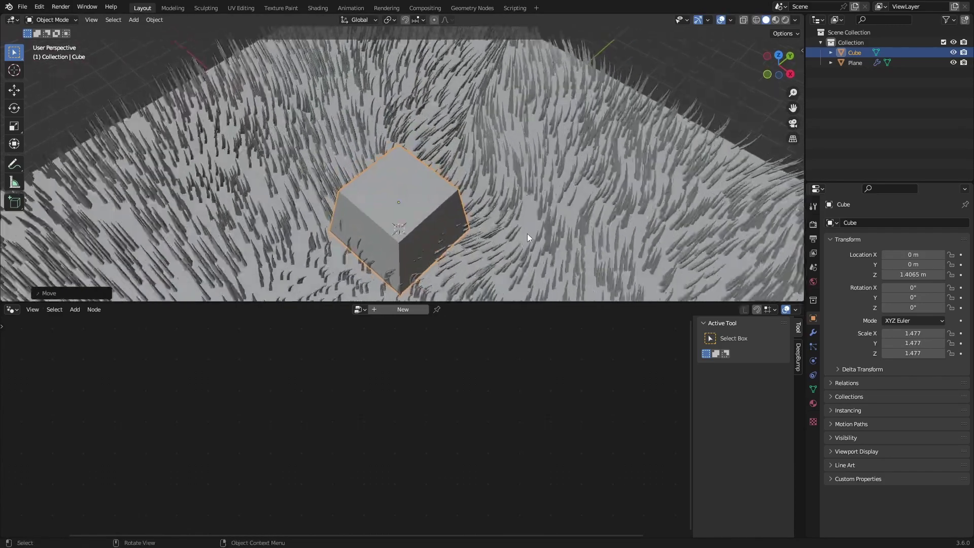
{"action": "scroll", "coordinate": [527, 233], "scroll_direction": "up", "scroll_amount": 4}
{"action": "middle_click_drag", "start_coordinate": [530, 142], "coordinate": [493, 133]}
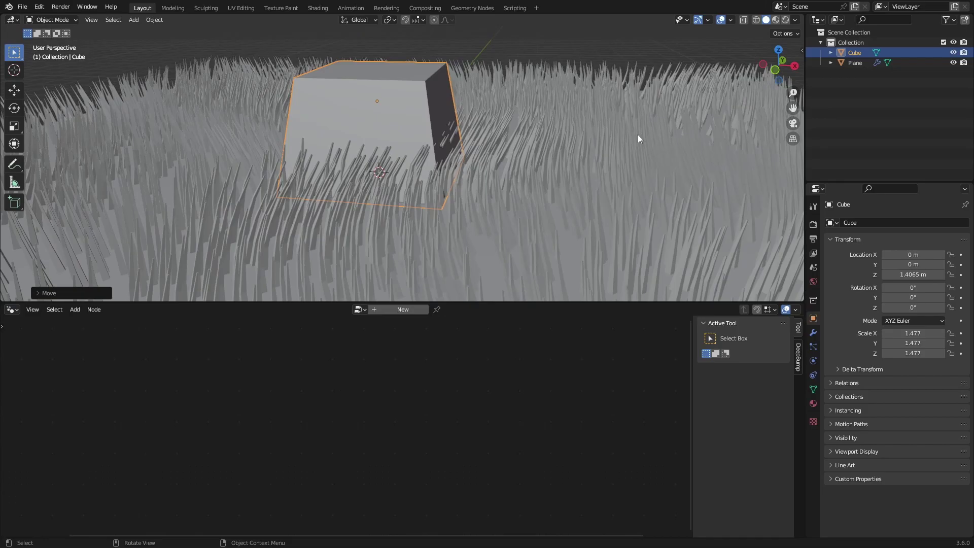
- Select the grass plane to bring up its node tree and save the file
{"action": "middle_click_drag", "start_coordinate": [639, 135], "coordinate": [525, 186]}
{"action": "scroll", "coordinate": [518, 198], "scroll_direction": "down", "scroll_amount": 3}
{"action": "left_click", "coordinate": [513, 207]}
{"action": "scroll", "coordinate": [340, 442], "scroll_direction": "down", "scroll_amount": 7}
{"action": "middle_click_drag", "start_coordinate": [340, 441], "coordinate": [405, 436]}
{"action": "scroll", "coordinate": [365, 419], "scroll_direction": "up", "scroll_amount": 10}
{"action": "key", "text": "ctrl+s"}
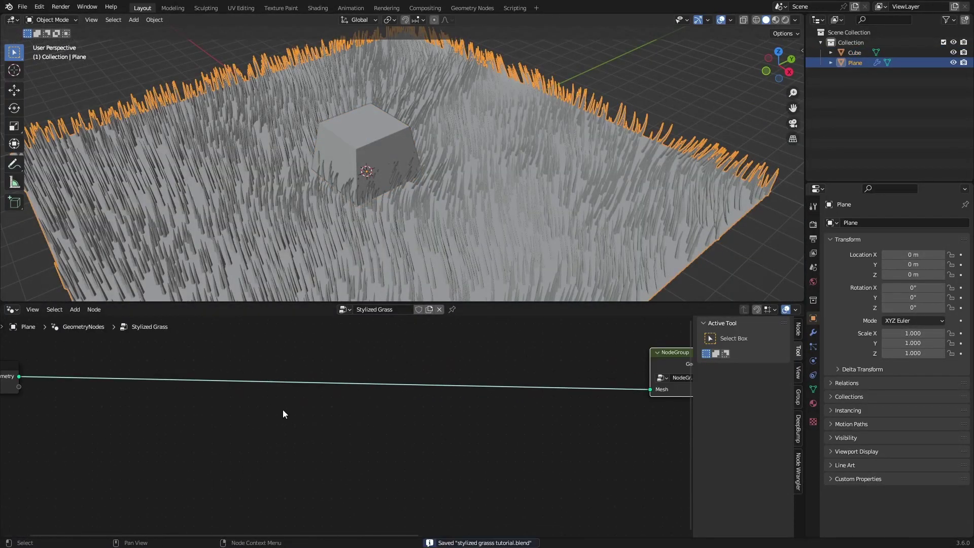
- Create a new collection in the scene, rename it avoid, and save the file
{"action": "scroll", "coordinate": [461, 125], "scroll_direction": "down", "scroll_amount": 5}
{"action": "right_click", "coordinate": [842, 99]}
{"action": "left_click", "coordinate": [842, 100]}
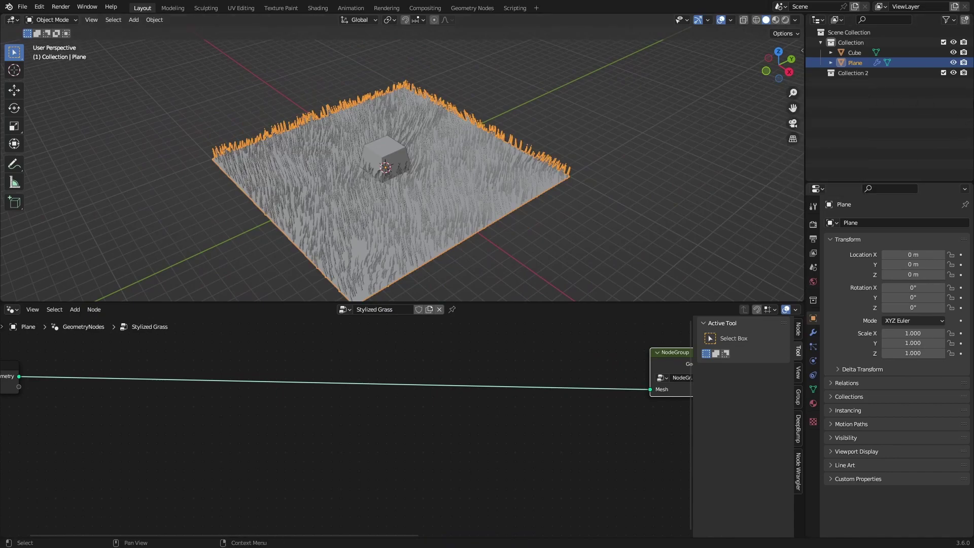
{"action": "double_click", "coordinate": [858, 73]}
{"action": "type", "text": "avoid"}
{"action": "key", "text": "Return"}
{"action": "key", "text": "ctrl+s"}
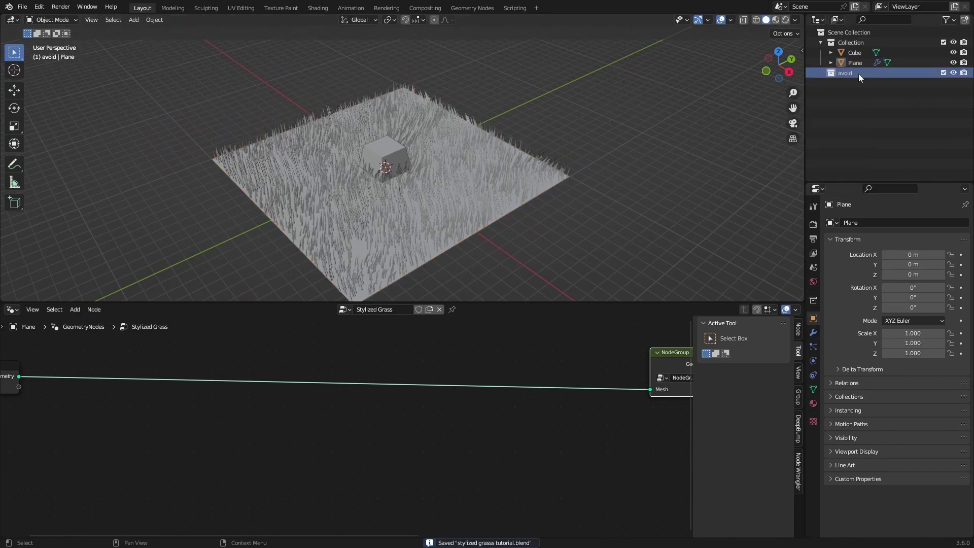
- Nest the avoid collection inside Collection and move the Cube into avoid
{"action": "left_click_drag", "start_coordinate": [858, 74], "coordinate": [875, 51]}
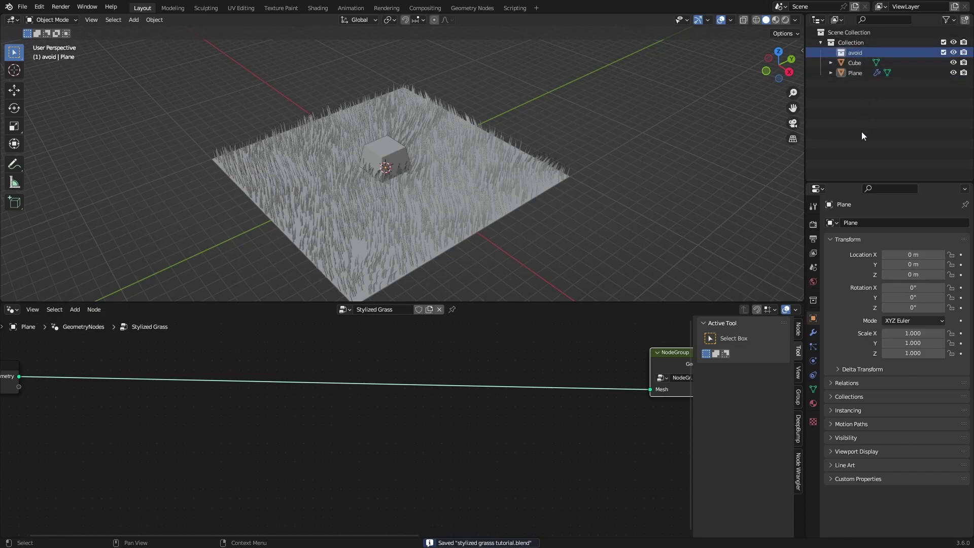
{"action": "key", "text": "shift+a"}
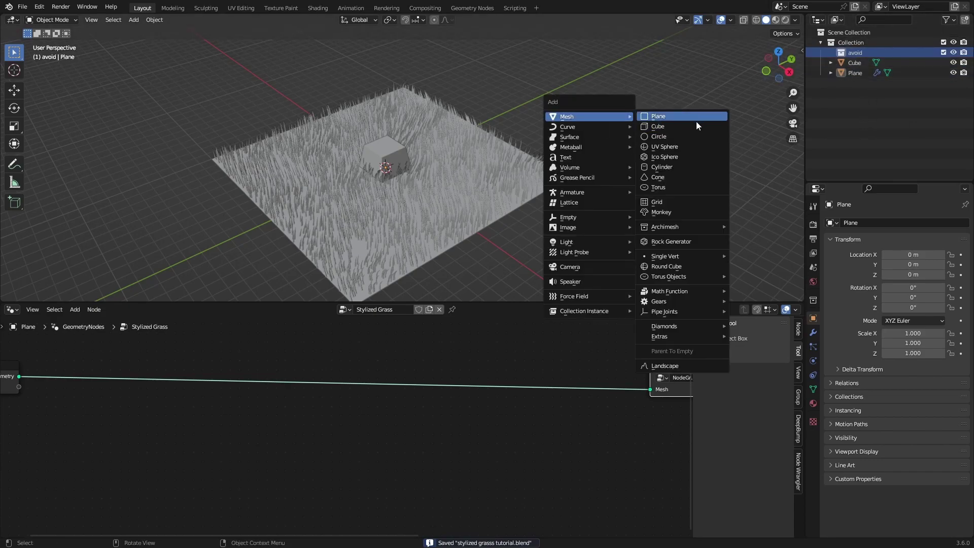
{"action": "left_click_drag", "start_coordinate": [857, 62], "coordinate": [869, 50]}
- Add a Collection Info node to the plane's Stylized Grass tree and expose its Collection socket as a new Group Input
{"action": "left_click", "coordinate": [855, 72]}
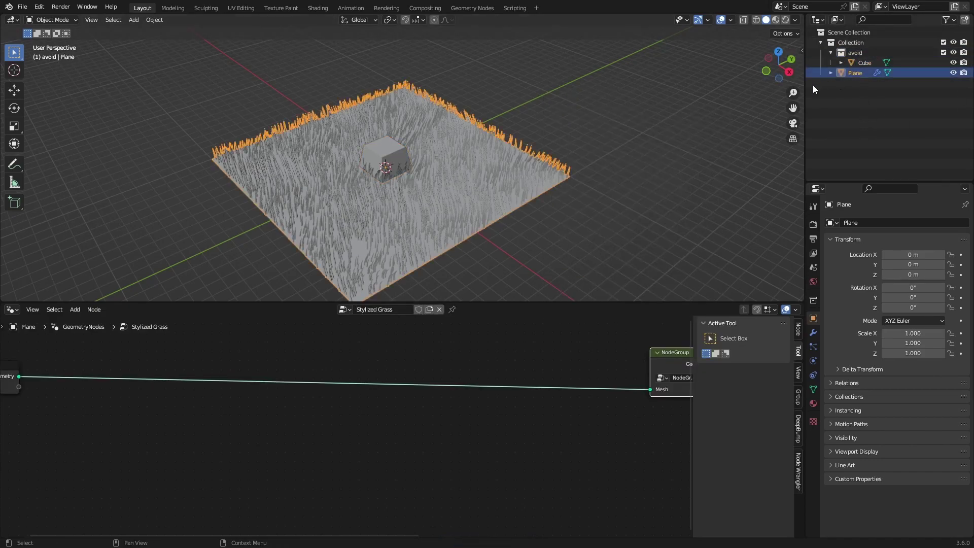
{"action": "scroll", "coordinate": [537, 174], "scroll_direction": "up", "scroll_amount": 8}
{"action": "key", "text": "ctrl+s"}
{"action": "key", "text": "shift+a"}
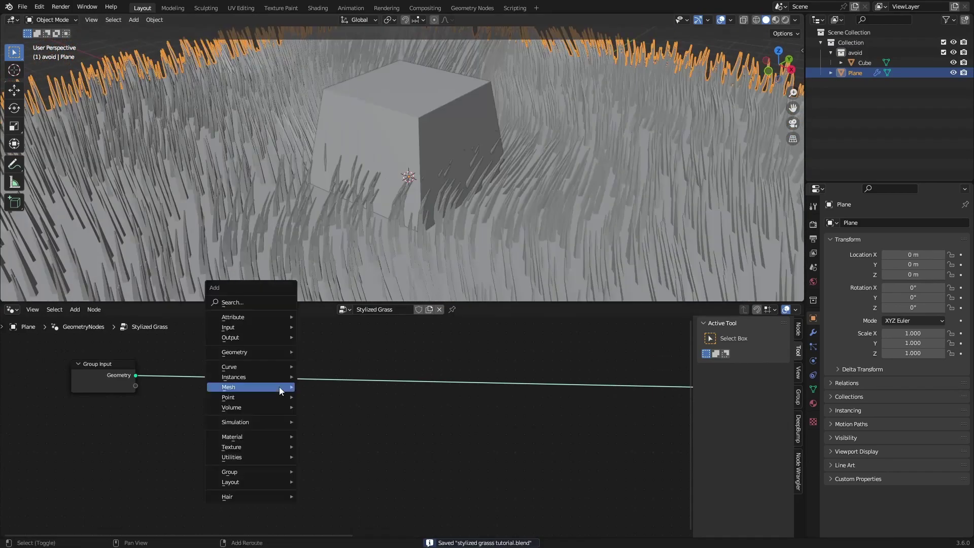
{"action": "left_click", "coordinate": [239, 304]}
{"action": "type", "text": "colle"}
{"action": "key", "text": "Return"}
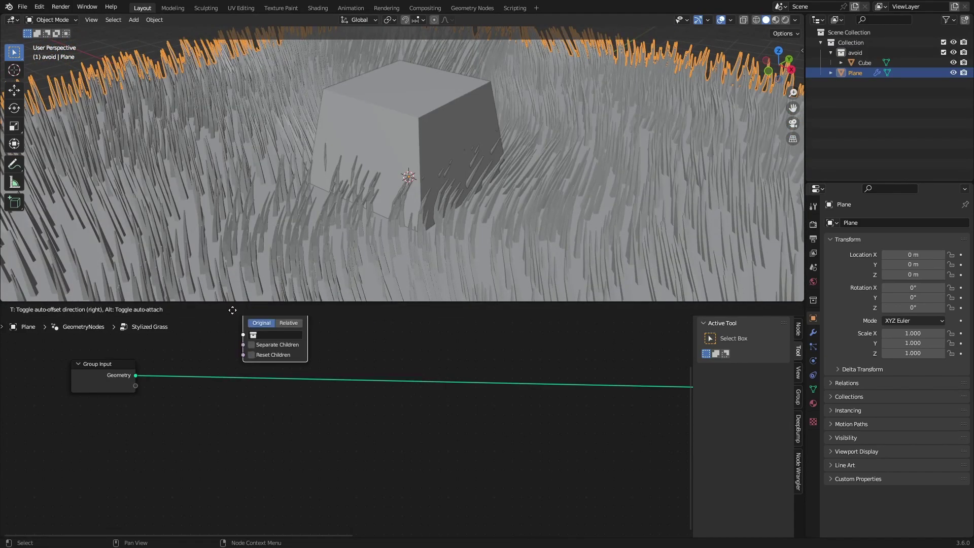
{"action": "left_click_drag", "start_coordinate": [137, 387], "coordinate": [136, 386]}
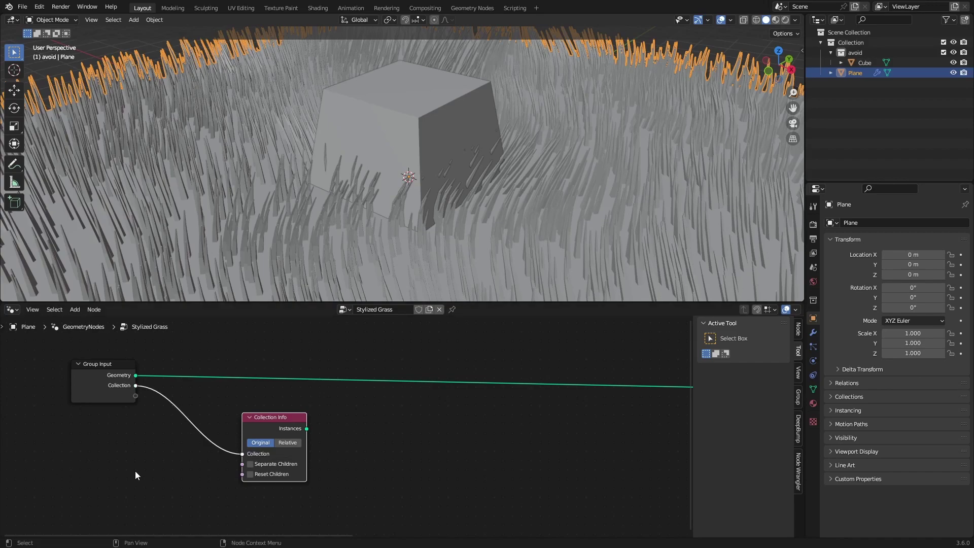
- Assign the avoid collection to the grass modifier's Collection input and set the Collection Info node to Relative
{"action": "scroll", "coordinate": [334, 450], "scroll_direction": "up", "scroll_amount": 2}
{"action": "left_click", "coordinate": [812, 333]}
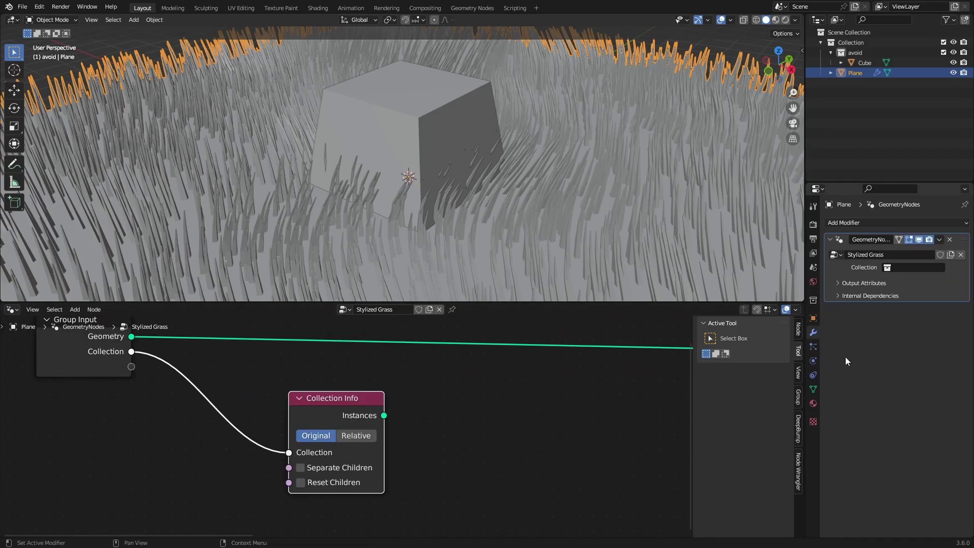
{"action": "left_click", "coordinate": [910, 271]}
{"action": "left_click", "coordinate": [903, 283]}
{"action": "middle_click_drag", "start_coordinate": [406, 477], "coordinate": [441, 442]}
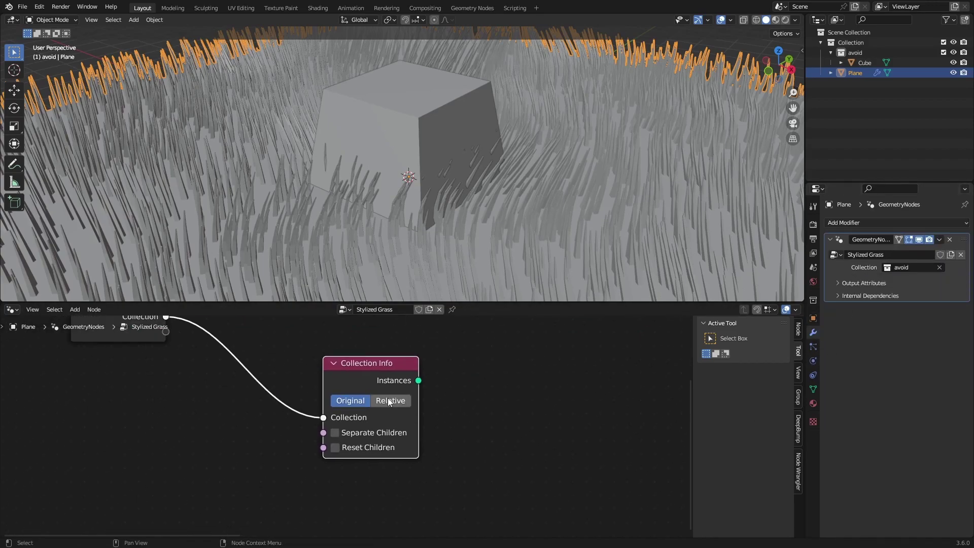
{"action": "left_click", "coordinate": [389, 401]}
{"action": "left_click_drag", "start_coordinate": [361, 372], "coordinate": [356, 372]}
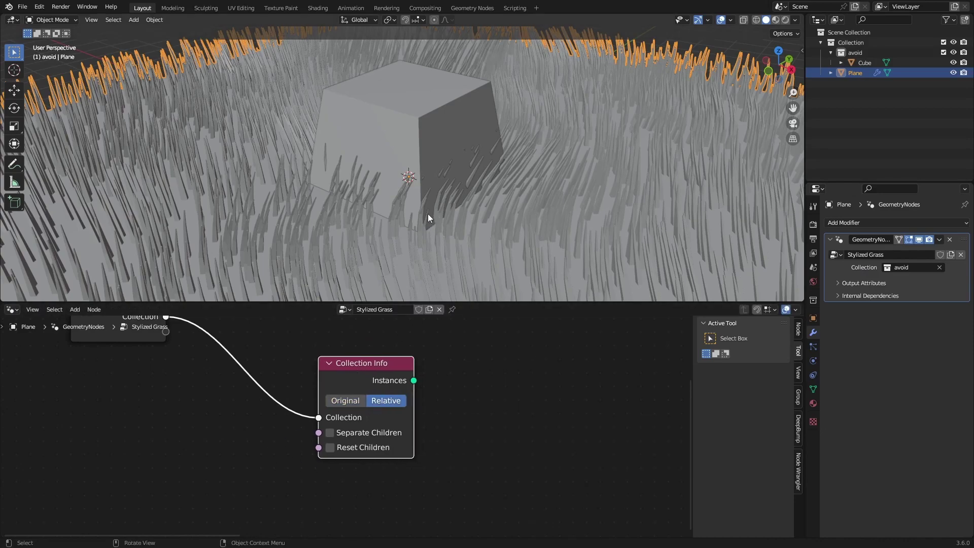
- Try moving the cube across the grass with the Z axis locked
{"action": "scroll", "coordinate": [429, 218], "scroll_direction": "down", "scroll_amount": 4}
{"action": "left_click", "coordinate": [427, 158]}
{"action": "middle_click_drag", "start_coordinate": [427, 158], "coordinate": [449, 193]}
{"action": "key", "text": "g"}
{"action": "key", "text": "x"}
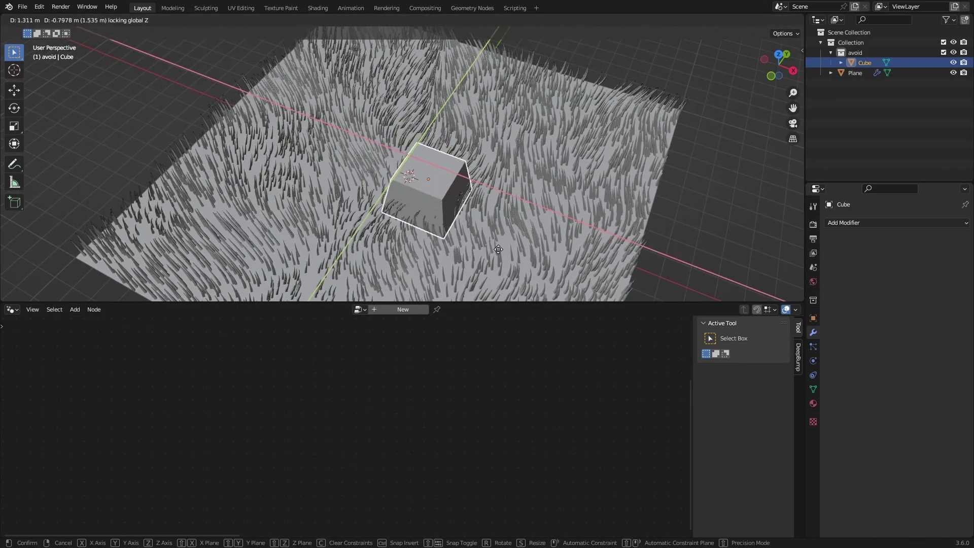
{"action": "left_click", "coordinate": [554, 282]}
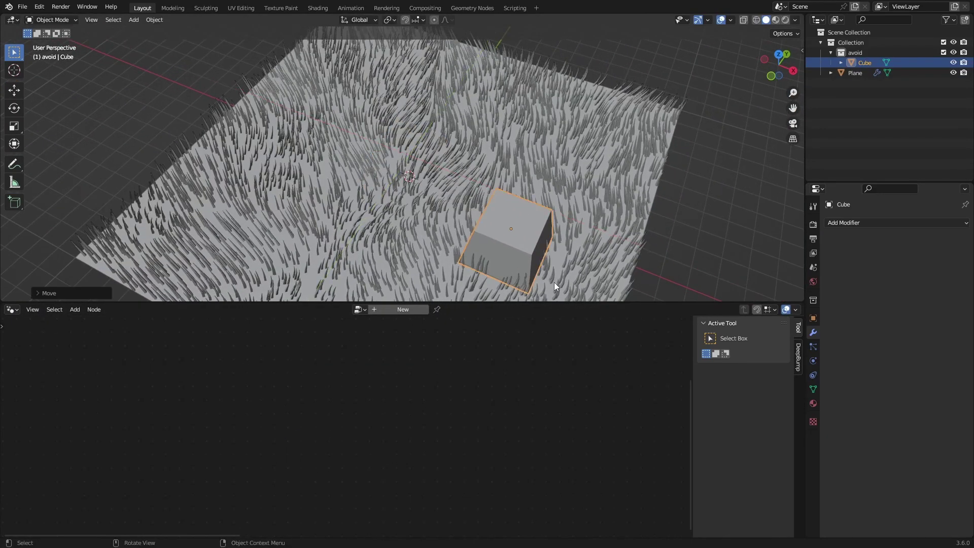
- Set the grass plane's Collection Info node to Relative and feed its instances into a new Realize Instances node
{"action": "left_click", "coordinate": [512, 248]}
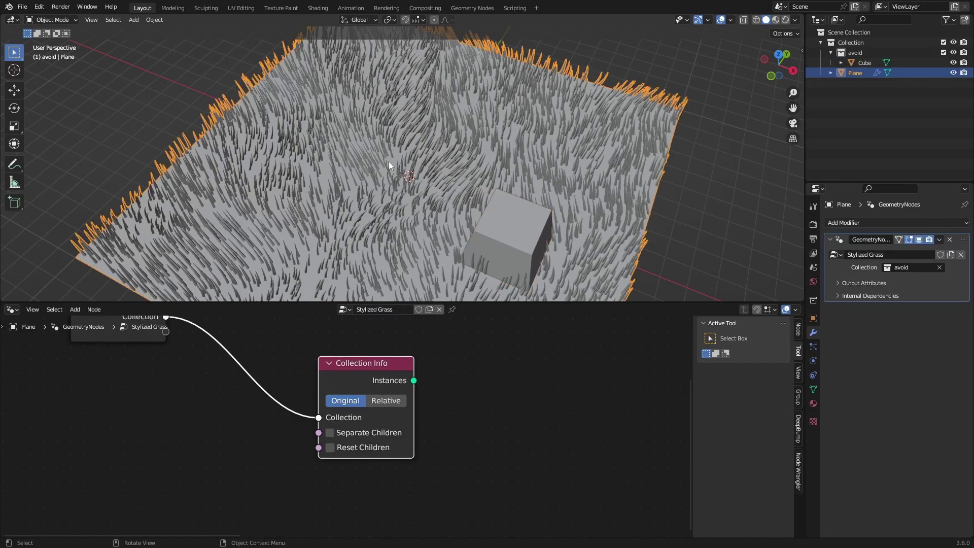
{"action": "left_click", "coordinate": [384, 403]}
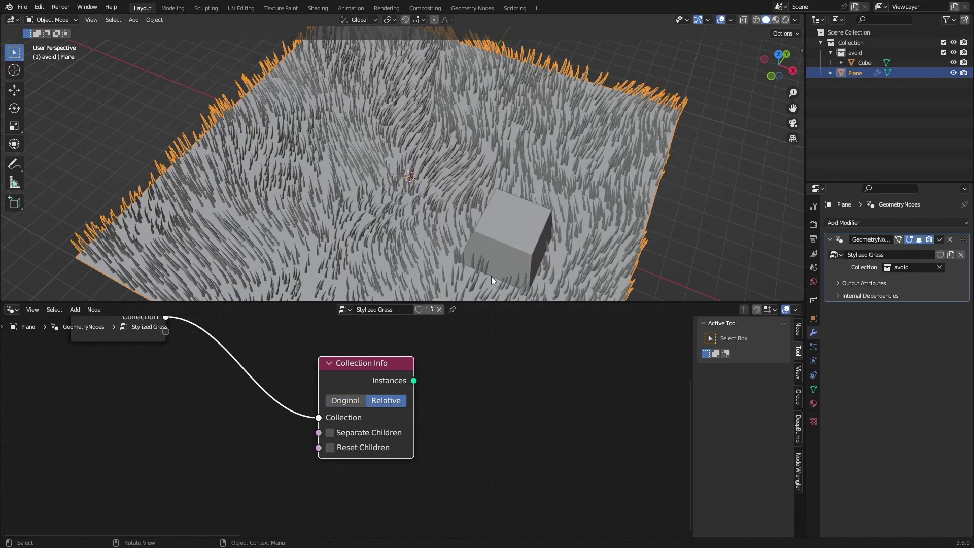
{"action": "left_click_drag", "start_coordinate": [271, 399], "coordinate": [416, 406]}
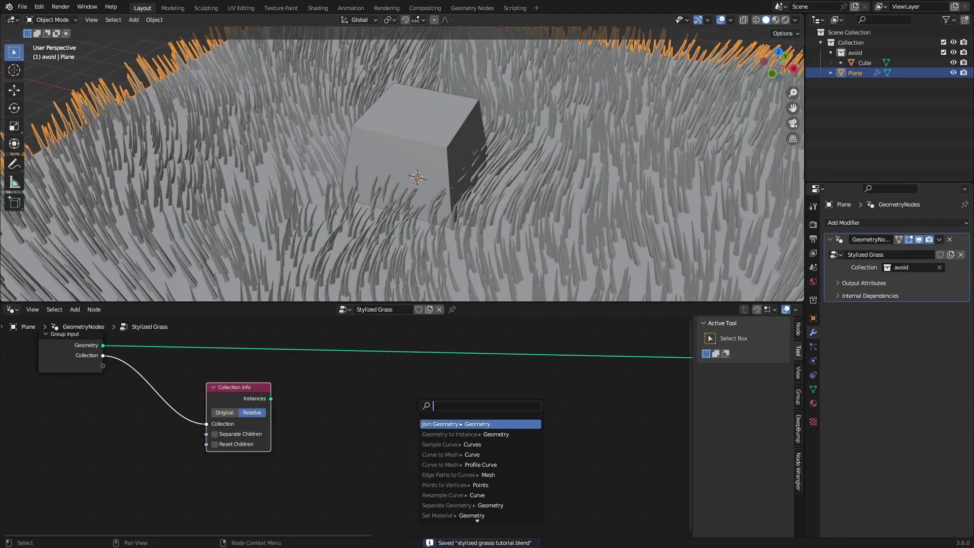
{"action": "type", "text": "realize"}
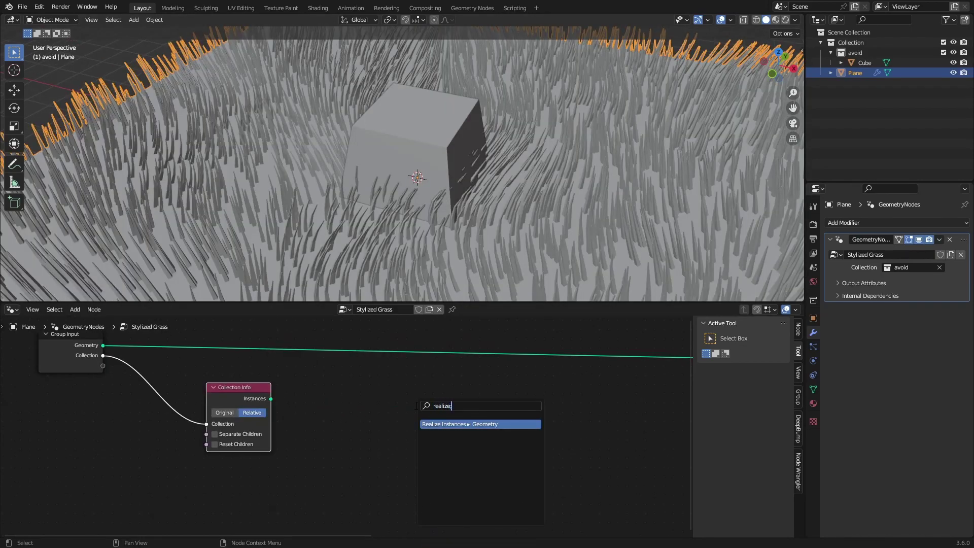
{"action": "key", "text": "Return"}
{"action": "left_click", "coordinate": [355, 395]}
- Add a Geometry Proximity node and connect the realized geometry to its Target
{"action": "key", "text": "shift+a"}
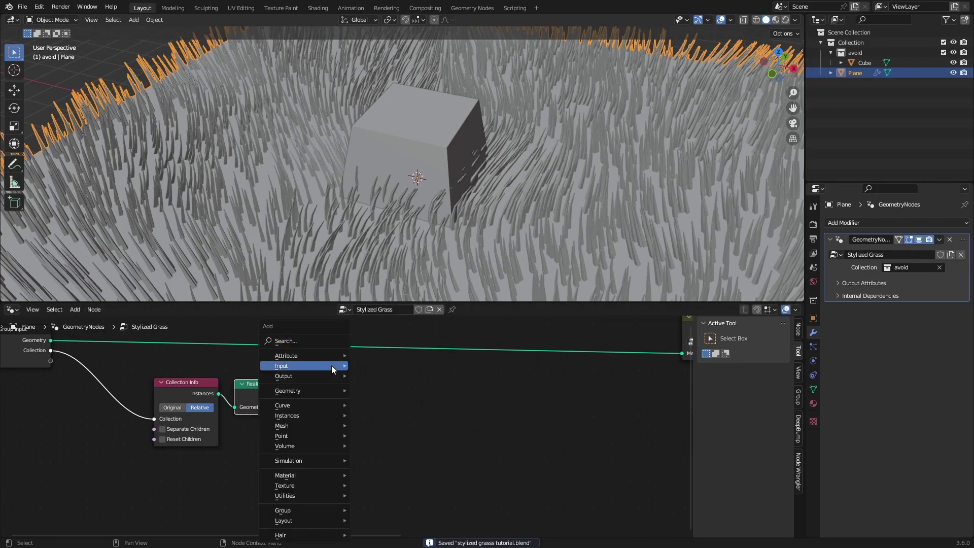
{"action": "left_click", "coordinate": [309, 340]}
{"action": "type", "text": "geom"}
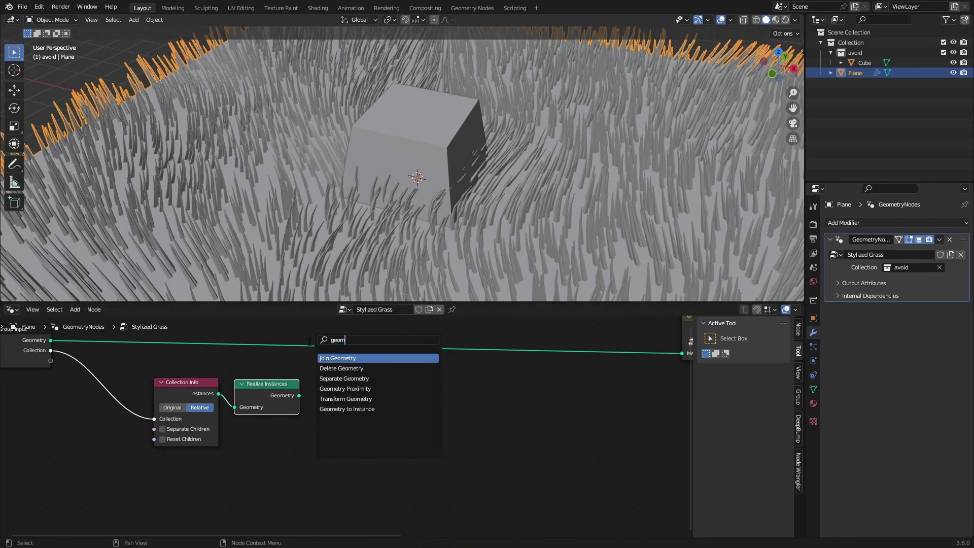
{"action": "left_click", "coordinate": [345, 389]}
{"action": "left_click_drag", "start_coordinate": [299, 395], "coordinate": [308, 434]}
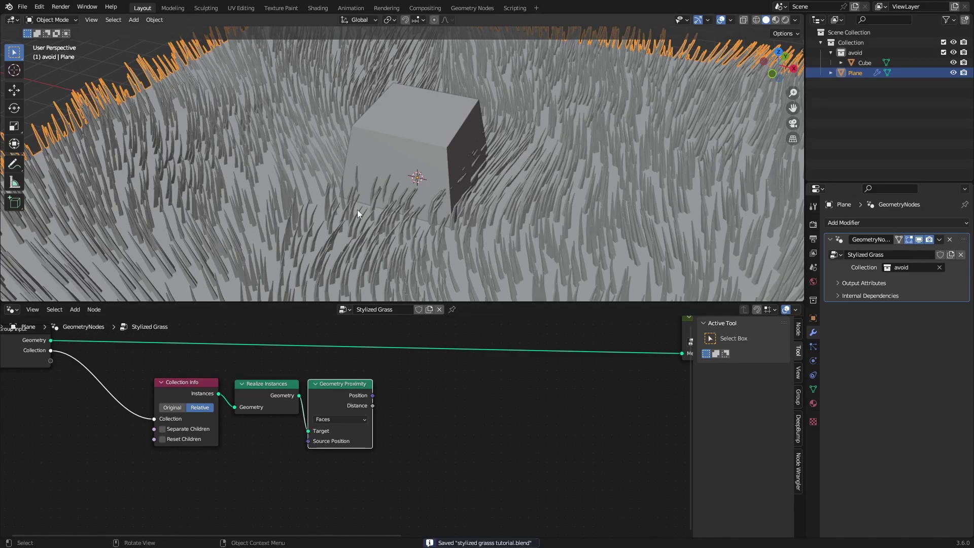
- Add a Math node set to Multiply Add and connect the Geometry Proximity Distance to its Value input
{"action": "middle_click_drag", "start_coordinate": [422, 193], "coordinate": [429, 228]}
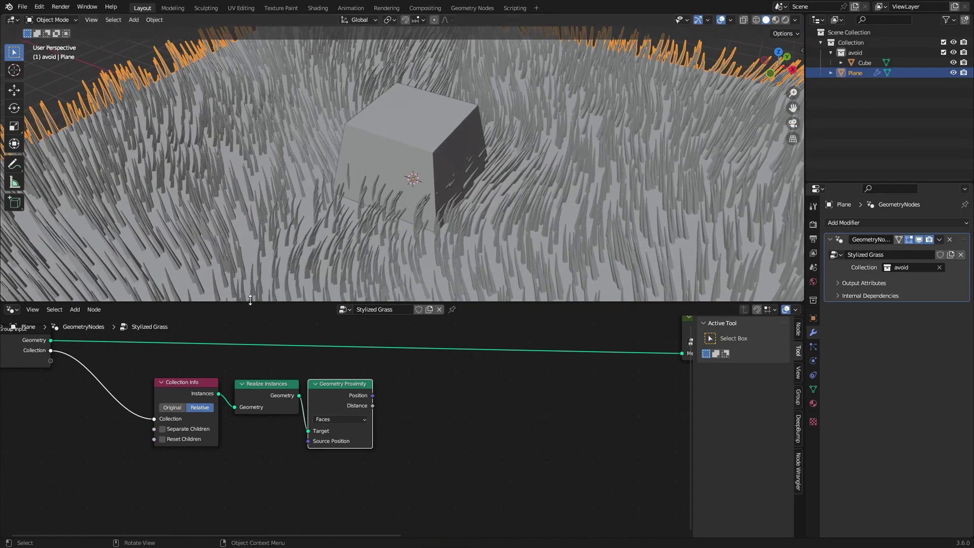
{"action": "scroll", "coordinate": [301, 219], "scroll_direction": "down", "scroll_amount": 5}
{"action": "scroll", "coordinate": [430, 434], "scroll_direction": "up", "scroll_amount": 5}
{"action": "key", "text": "shift+a"}
{"action": "key", "text": "s"}
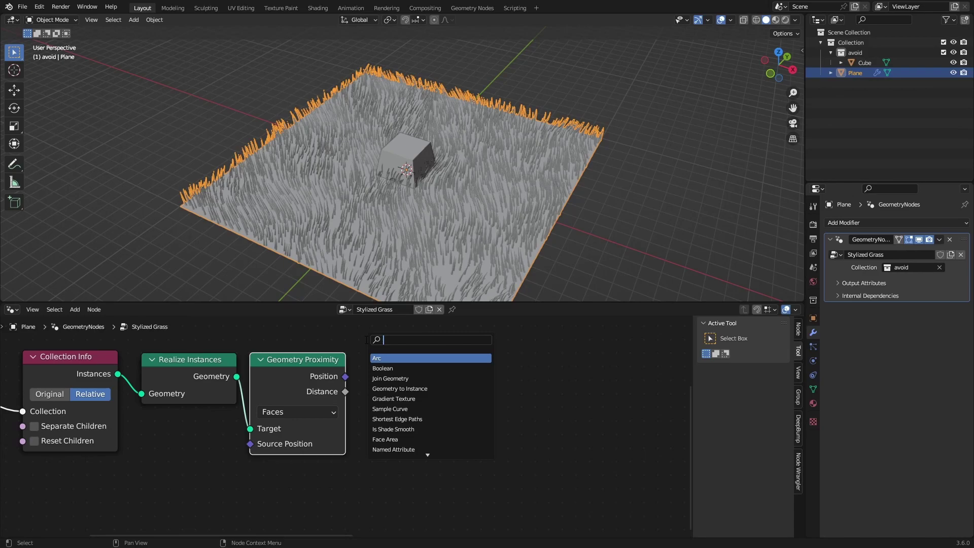
{"action": "type", "text": "add"}
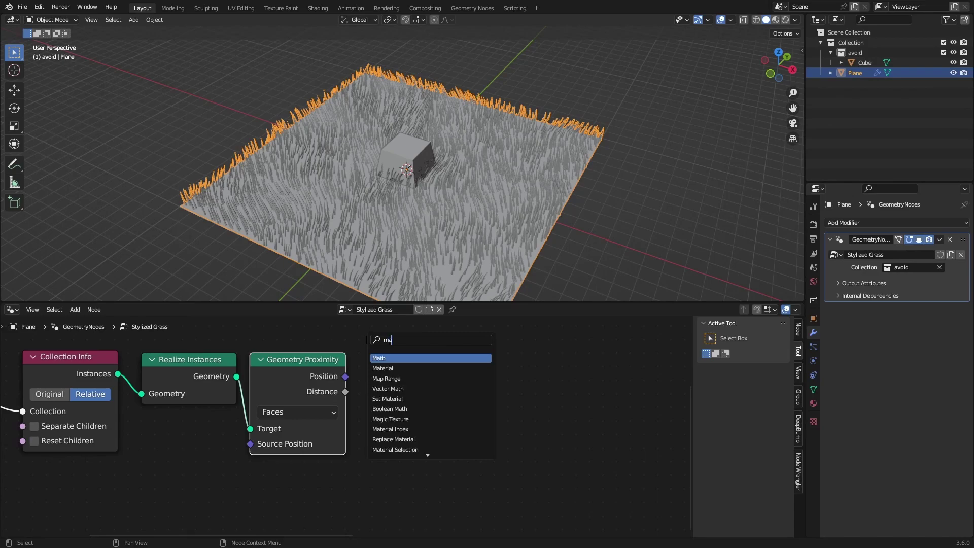
{"action": "key", "text": "Return"}
{"action": "left_click", "coordinate": [401, 438]}
{"action": "left_click", "coordinate": [401, 442]}
{"action": "left_click", "coordinate": [402, 439]}
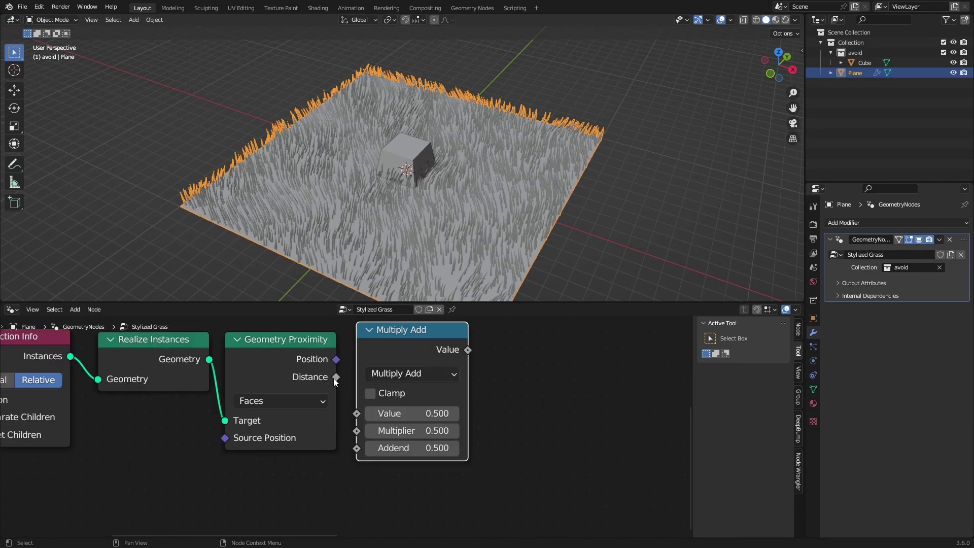
{"action": "left_click_drag", "start_coordinate": [335, 378], "coordinate": [361, 413]}
- Set the Multiply Add node's multiplier to -0.25 and addend to 0.5, saving the file
{"action": "left_click", "coordinate": [416, 440]}
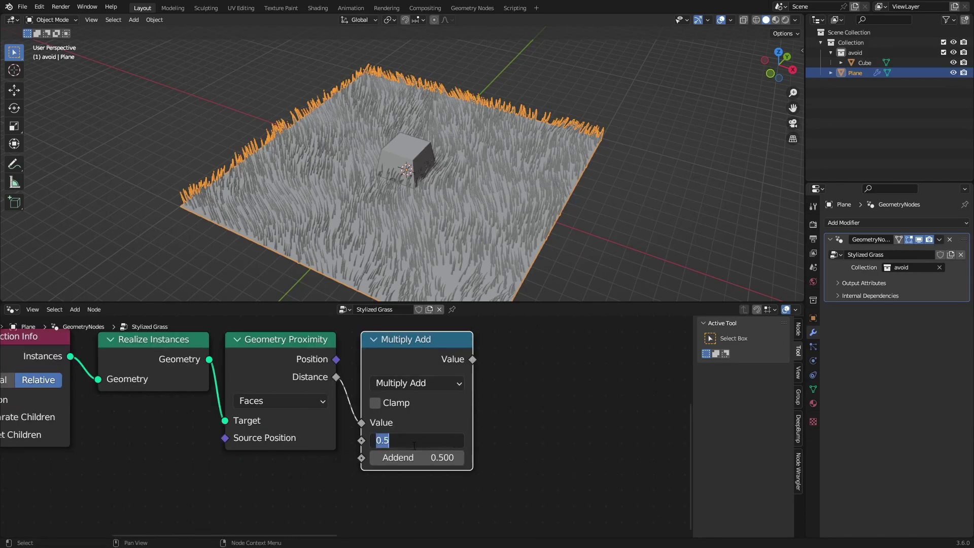
{"action": "key", "text": "Return"}
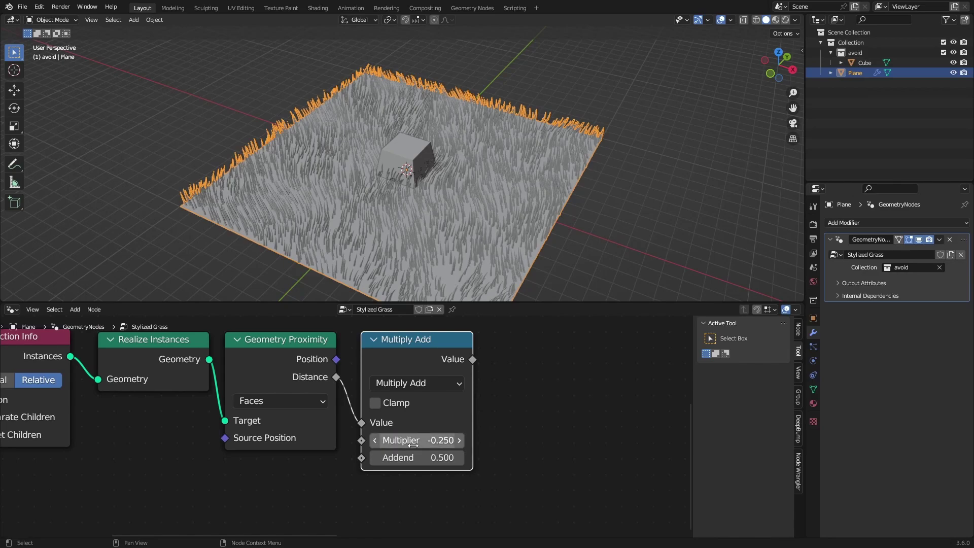
{"action": "key", "text": "ctrl+s"}
{"action": "left_click", "coordinate": [409, 458]}
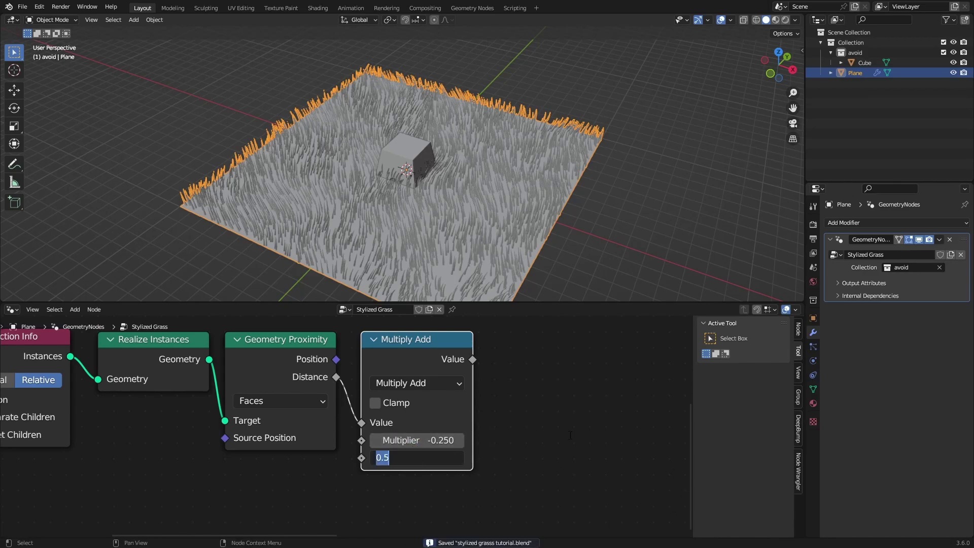
{"action": "key", "text": "Return"}
{"action": "middle_click_drag", "start_coordinate": [329, 476], "coordinate": [310, 475]}
{"action": "scroll", "coordinate": [443, 409], "scroll_direction": "up", "scroll_amount": 1}
{"action": "scroll", "coordinate": [529, 435], "scroll_direction": "down", "scroll_amount": 1}
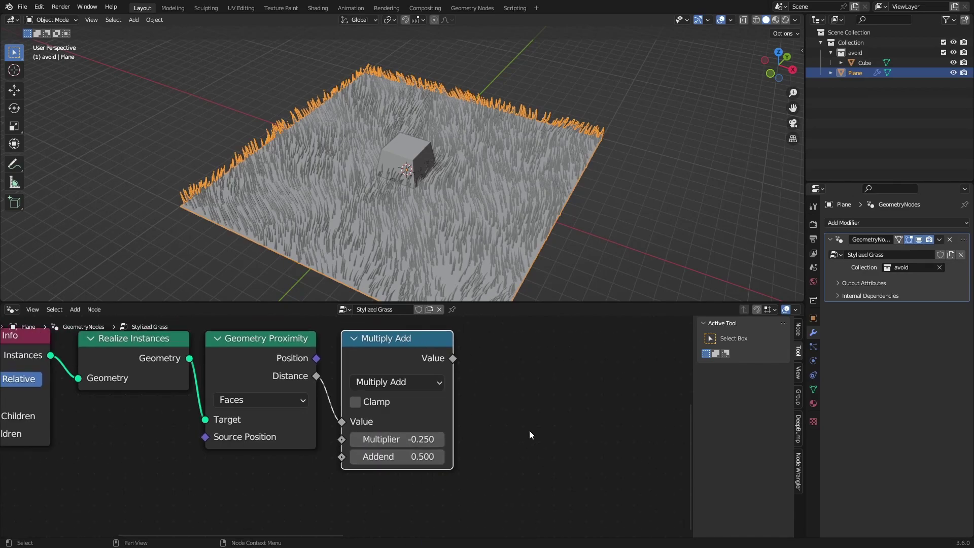
- Add an Align Euler to Vector node beside the Multiply Add node and save the file
{"action": "scroll", "coordinate": [529, 433], "scroll_direction": "down", "scroll_amount": 5, "text": "ctrl"}
{"action": "key", "text": "shift+a"}
{"action": "type", "text": "ali"}
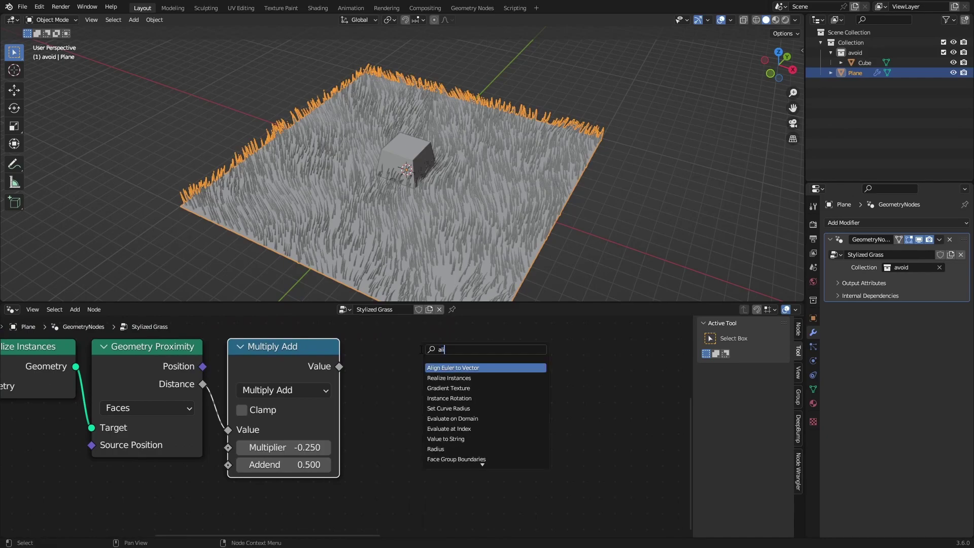
{"action": "type", "text": "gn"}
{"action": "key", "text": "Return"}
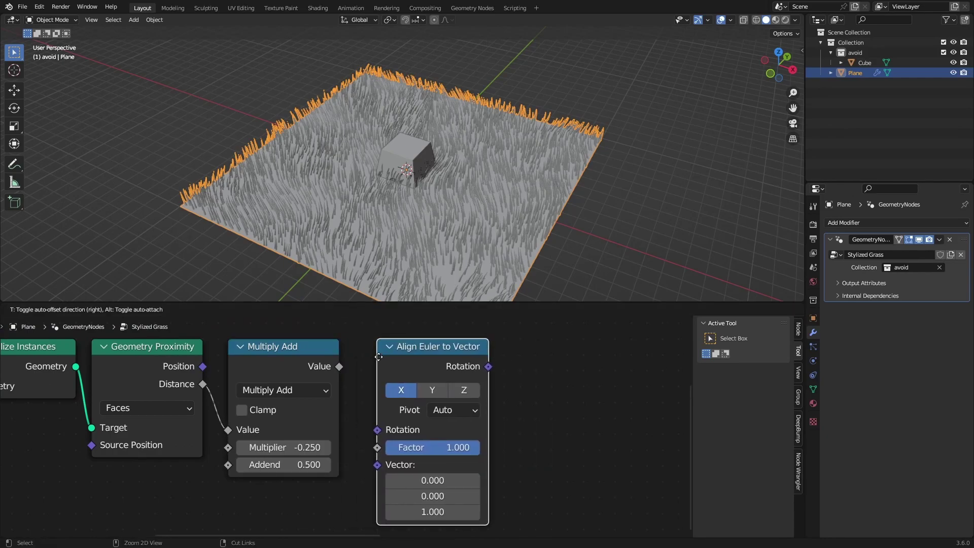
{"action": "left_click", "coordinate": [378, 357]}
{"action": "key", "text": "ctrl+s"}
- Connect the Multiply Add value to Factor and the proximity Position to Vector, with Align Euler to Vector set to the Z axis
{"action": "left_click_drag", "start_coordinate": [338, 366], "coordinate": [376, 451]}
{"action": "middle_click_drag", "start_coordinate": [361, 458], "coordinate": [352, 440]}
{"action": "left_click_drag", "start_coordinate": [194, 348], "coordinate": [371, 450]}
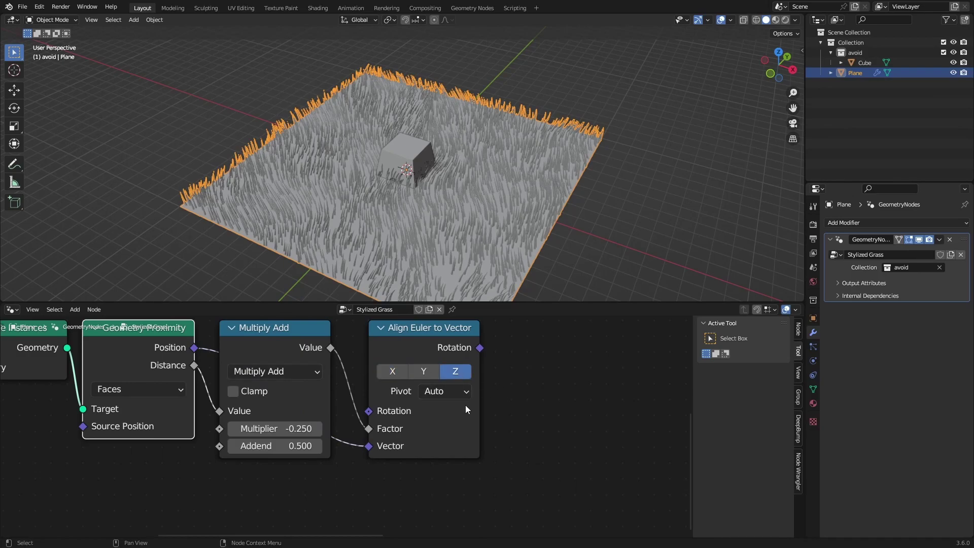
- Duplicate the Align Euler to Vector node and connect the original's Rotation output to the copy's Rotation input
{"action": "middle_click_drag", "start_coordinate": [467, 409], "coordinate": [312, 389]}
{"action": "left_click", "coordinate": [250, 350]}
{"action": "key", "text": "shift+d"}
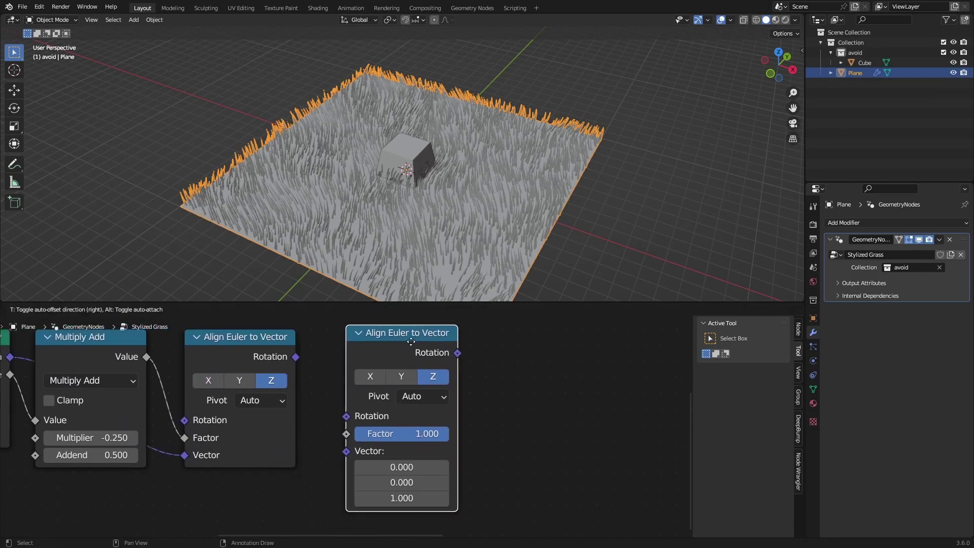
{"action": "left_click", "coordinate": [312, 354]}
{"action": "left_click_drag", "start_coordinate": [295, 357], "coordinate": [305, 361]}
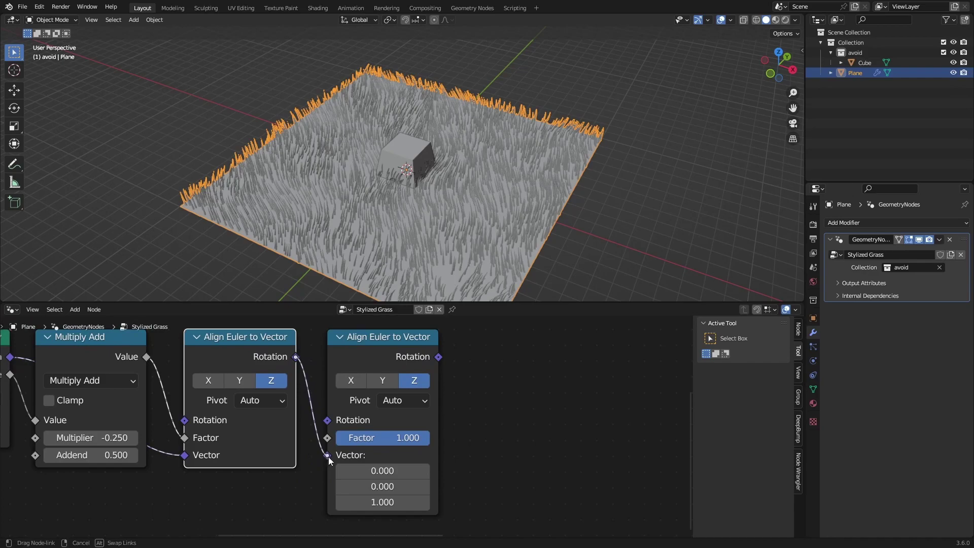
{"action": "left_click_drag", "start_coordinate": [328, 424], "coordinate": [328, 423]}
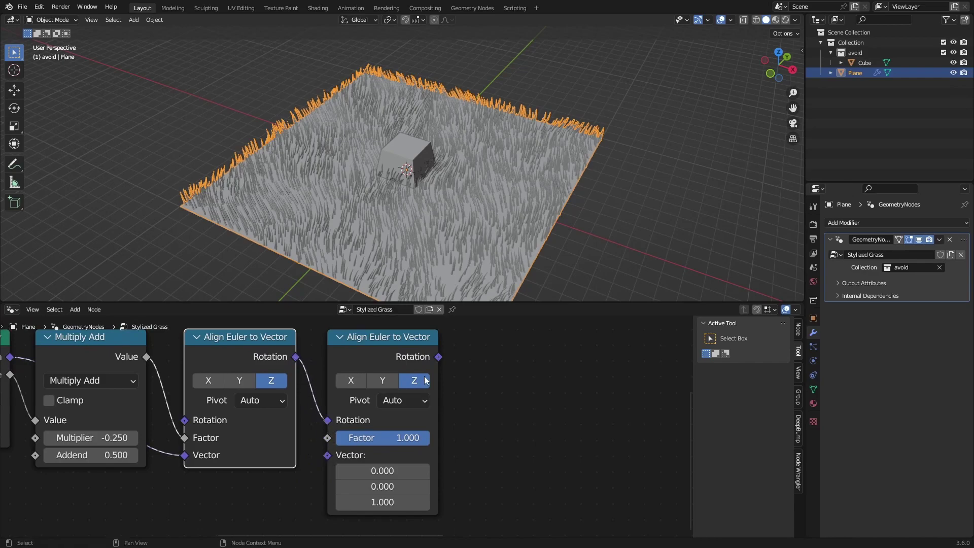
- Set the second Align Euler to Vector node to the Y axis with its pivot on Z and save the file
{"action": "left_click", "coordinate": [401, 400]}
{"action": "left_click", "coordinate": [401, 471]}
{"action": "middle_click_drag", "start_coordinate": [349, 482], "coordinate": [527, 474]}
{"action": "scroll", "coordinate": [527, 474], "scroll_direction": "down", "scroll_amount": 5}
{"action": "left_click", "coordinate": [380, 385]}
{"action": "key", "text": "ctrl+s"}
- Duplicate the Multiply Add node, place the copy beneath the original and connect the Geometry Proximity Distance to its Value
{"action": "middle_click_drag", "start_coordinate": [441, 431], "coordinate": [440, 412]}
{"action": "key", "text": "shift+d"}
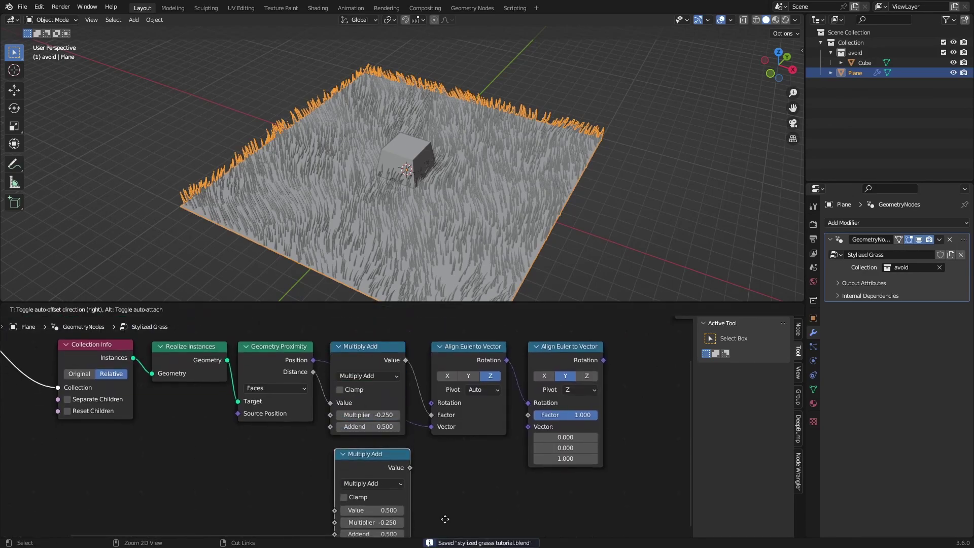
{"action": "left_click", "coordinate": [448, 512]}
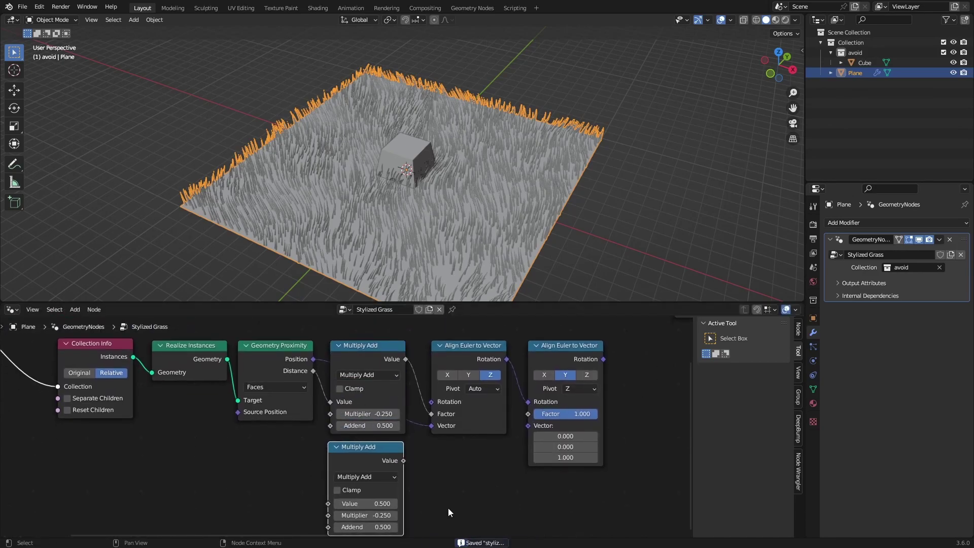
{"action": "middle_click_drag", "start_coordinate": [448, 511], "coordinate": [481, 488]}
{"action": "scroll", "coordinate": [481, 488], "scroll_direction": "up", "scroll_amount": 1}
{"action": "scroll", "coordinate": [452, 150], "scroll_direction": "up", "scroll_amount": 6}
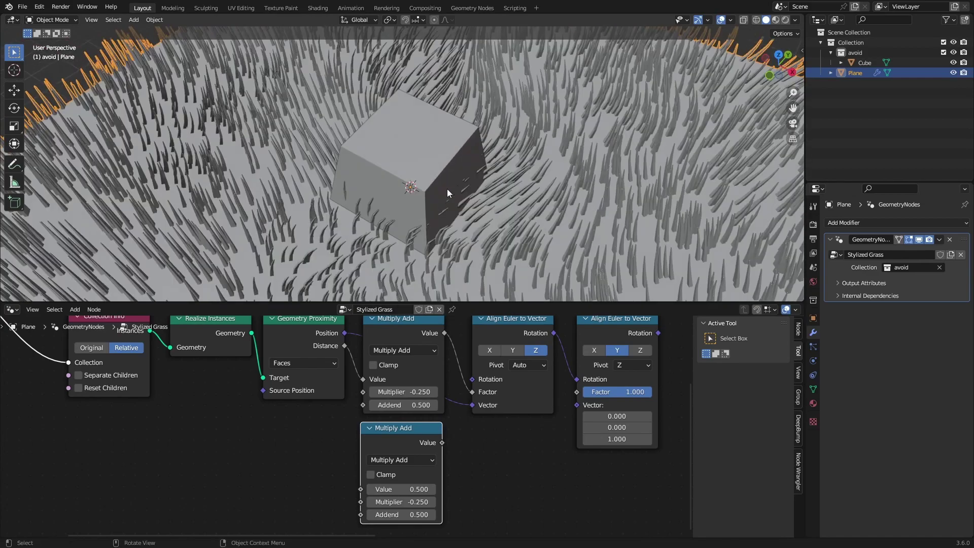
{"action": "middle_click_drag", "start_coordinate": [333, 430], "coordinate": [325, 422]}
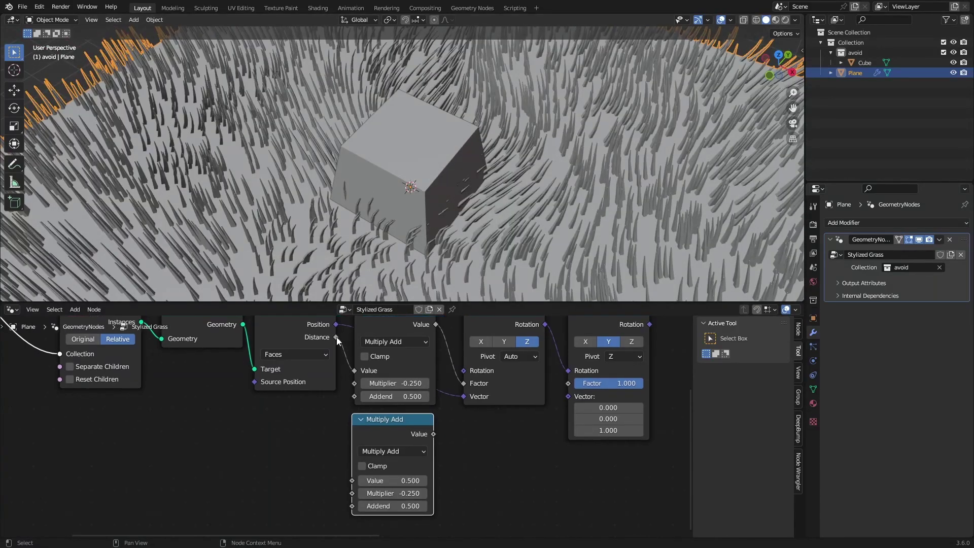
{"action": "left_click_drag", "start_coordinate": [336, 337], "coordinate": [358, 480]}
{"action": "middle_click_drag", "start_coordinate": [267, 475], "coordinate": [246, 435]}
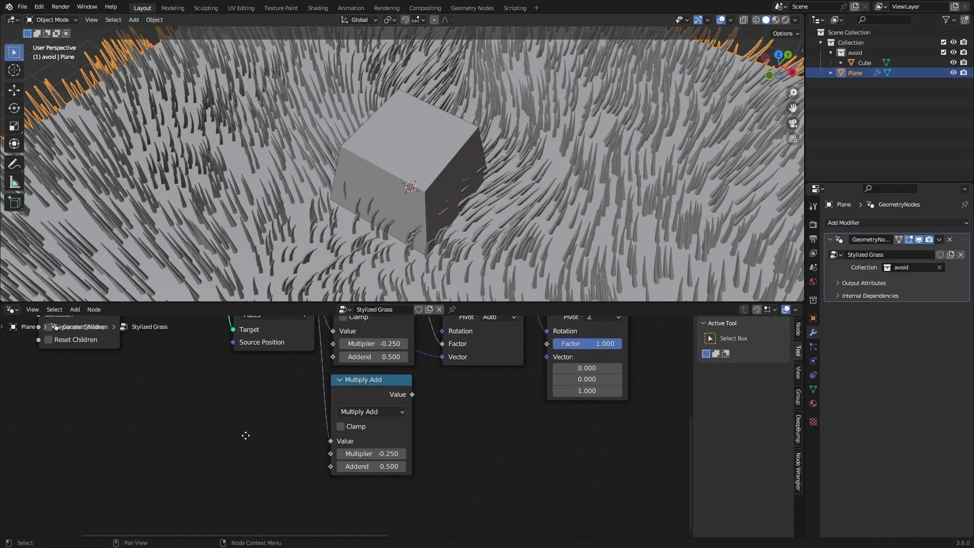
- Add a Math node beside the duplicated Multiply Add node and connect its Value output to the Addend input
{"action": "scroll", "coordinate": [345, 426], "scroll_direction": "up", "scroll_amount": 1}
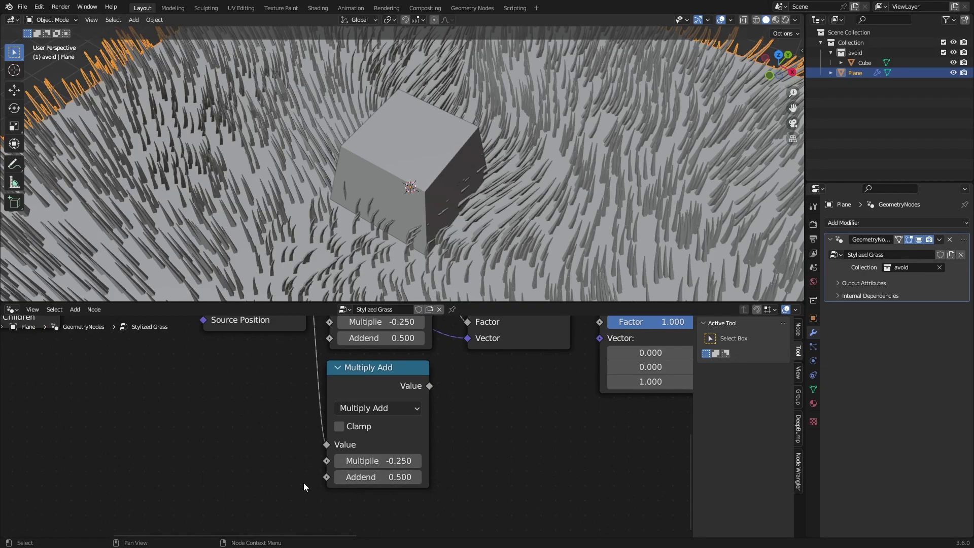
{"action": "scroll", "coordinate": [304, 482], "scroll_direction": "down", "scroll_amount": 2}
{"action": "key", "text": "shift+a"}
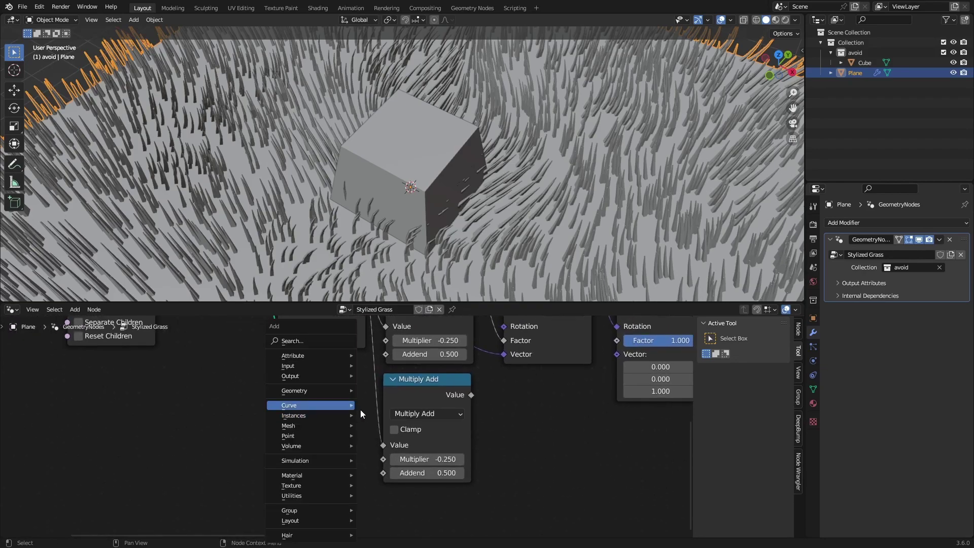
{"action": "left_click", "coordinate": [299, 340]}
{"action": "type", "text": "math"}
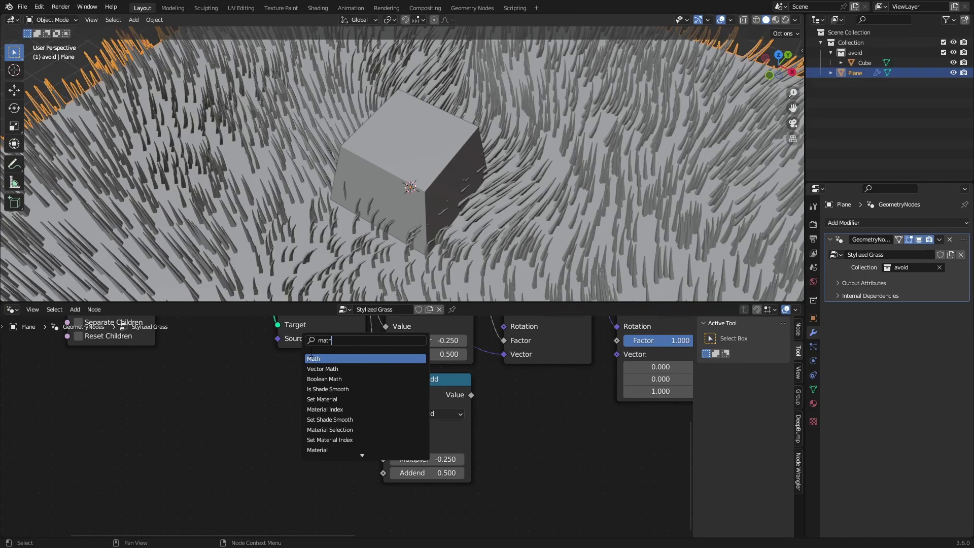
{"action": "key", "text": "Return"}
{"action": "left_click", "coordinate": [350, 414]}
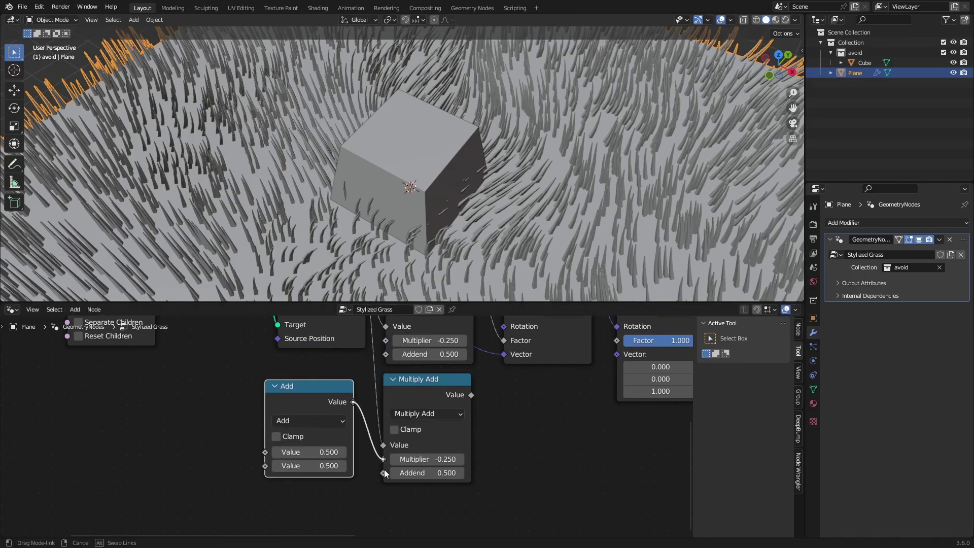
{"action": "left_click_drag", "start_coordinate": [393, 477], "coordinate": [392, 474]}
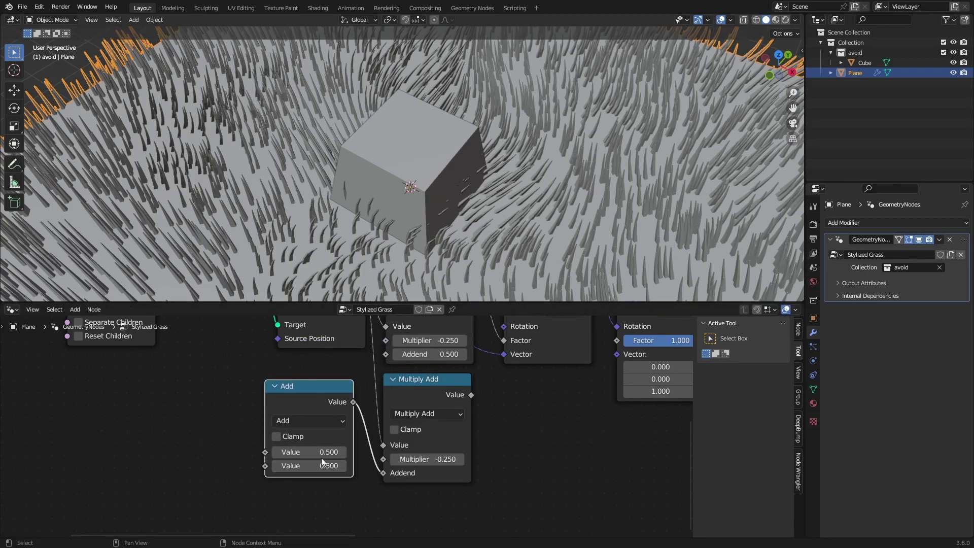
- Switch the new Math node to Multiply, set its second value to 5 and save the file
{"action": "left_click", "coordinate": [290, 421]}
{"action": "left_click", "coordinate": [290, 421]}
{"action": "left_click", "coordinate": [293, 417]}
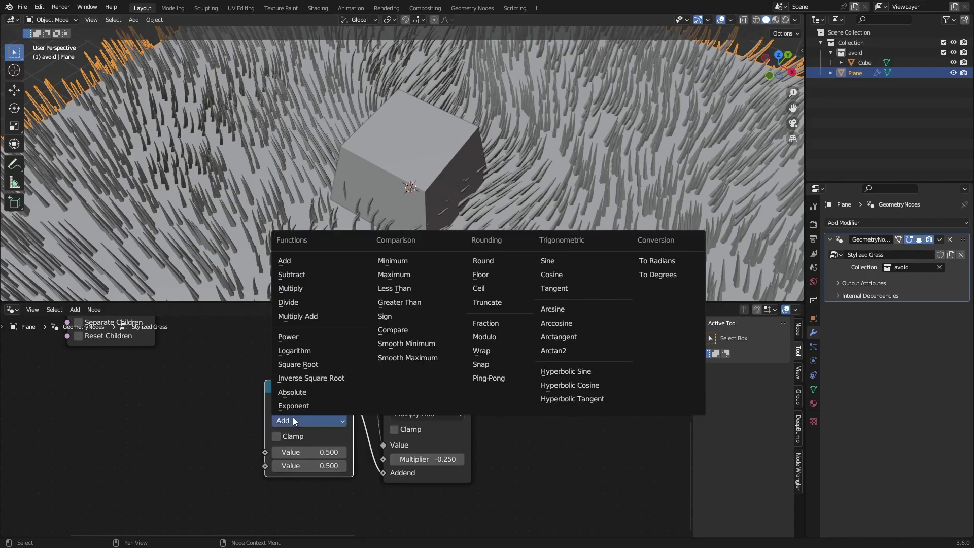
{"action": "left_click", "coordinate": [291, 288]}
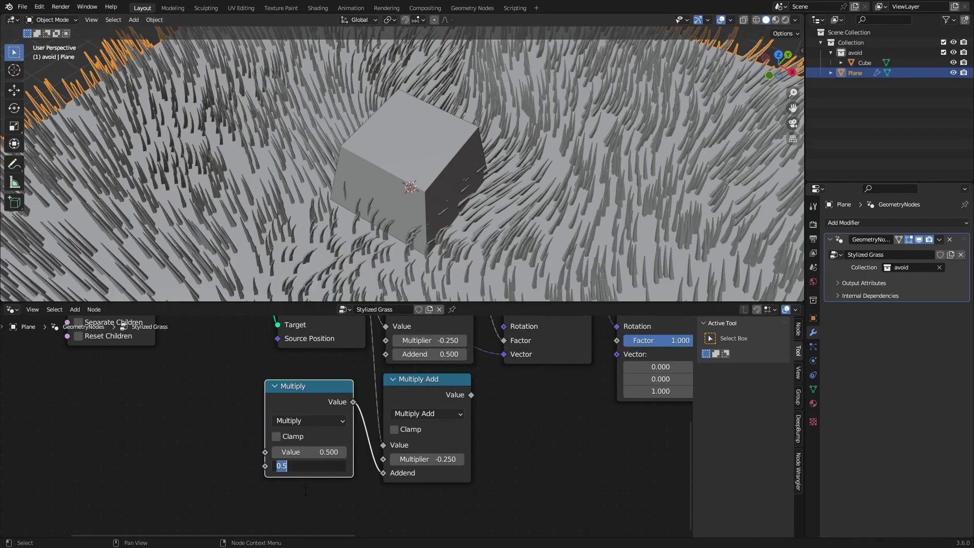
{"action": "type", "text": "5"}
{"action": "key", "text": "Return"}
{"action": "left_click", "coordinate": [367, 495]}
{"action": "key", "text": "ctrl+s"}
{"action": "scroll", "coordinate": [390, 471], "scroll_direction": "down", "scroll_amount": 1}
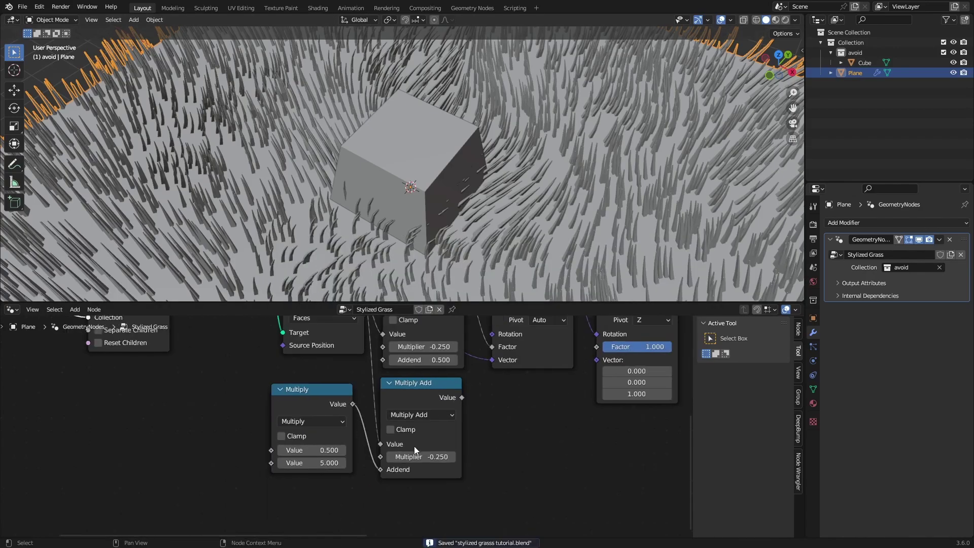
- Inside the grass node group, insert a Delete Geometry node between Distribute Points on Faces and Instance on Points
{"action": "middle_click_drag", "start_coordinate": [349, 413], "coordinate": [360, 414]}
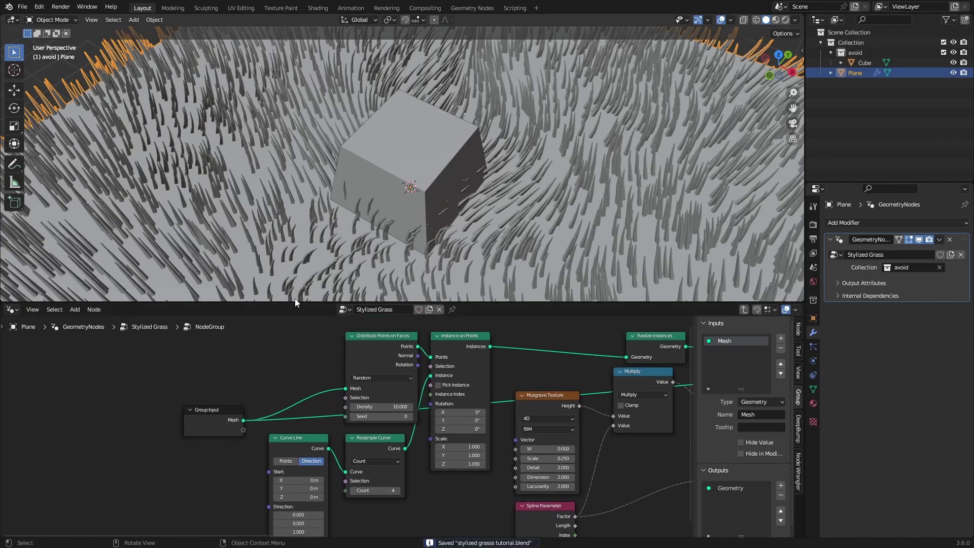
{"action": "left_click_drag", "start_coordinate": [291, 304], "coordinate": [293, 239]}
{"action": "scroll", "coordinate": [483, 392], "scroll_direction": "up", "scroll_amount": 1}
{"action": "scroll", "coordinate": [483, 393], "scroll_direction": "down", "scroll_amount": 1}
{"action": "left_click_drag", "start_coordinate": [345, 301], "coordinate": [257, 309]}
{"action": "key", "text": "shift+a"}
{"action": "left_click", "coordinate": [384, 298]}
{"action": "type", "text": "de"}
{"action": "left_click", "coordinate": [402, 314]}
{"action": "left_click", "coordinate": [339, 310]}
{"action": "left_click_drag", "start_coordinate": [359, 305], "coordinate": [364, 311]}
{"action": "middle_click_drag", "start_coordinate": [365, 344], "coordinate": [448, 365]}
{"action": "scroll", "coordinate": [296, 434], "scroll_direction": "up", "scroll_amount": 2}
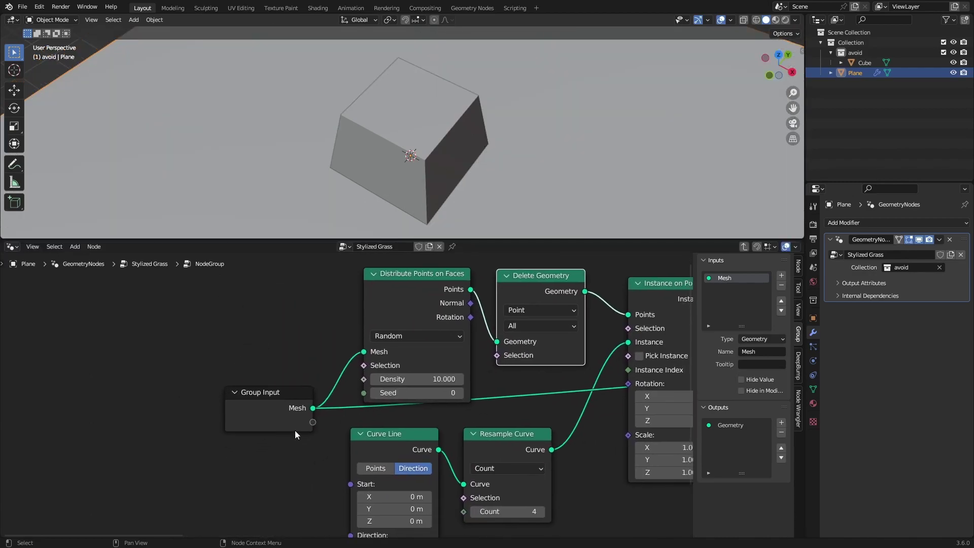
- Expose the Delete Geometry Selection as a group input and return to the parent node tree
{"action": "left_click_drag", "start_coordinate": [497, 356], "coordinate": [388, 458]}
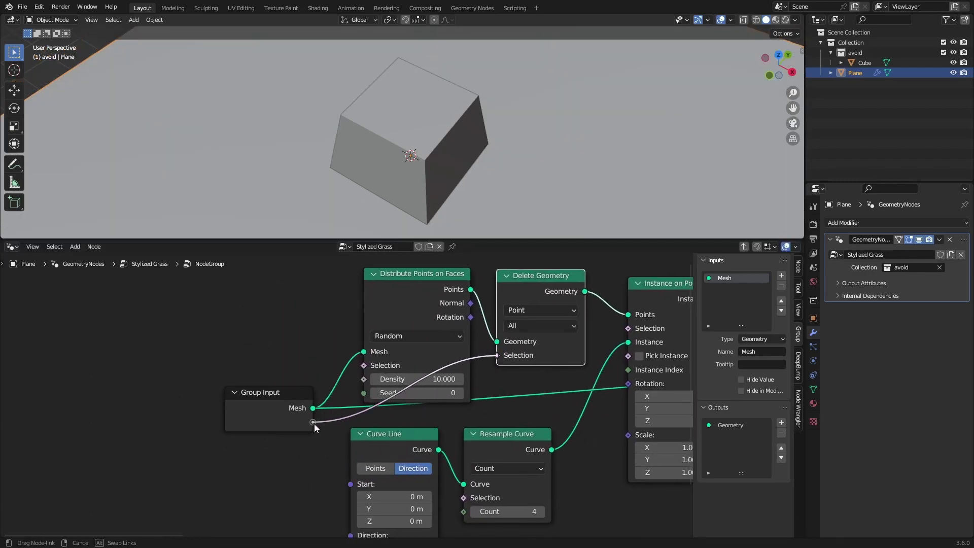
{"action": "left_click_drag", "start_coordinate": [314, 424], "coordinate": [313, 422]}
{"action": "key", "text": "Tab"}
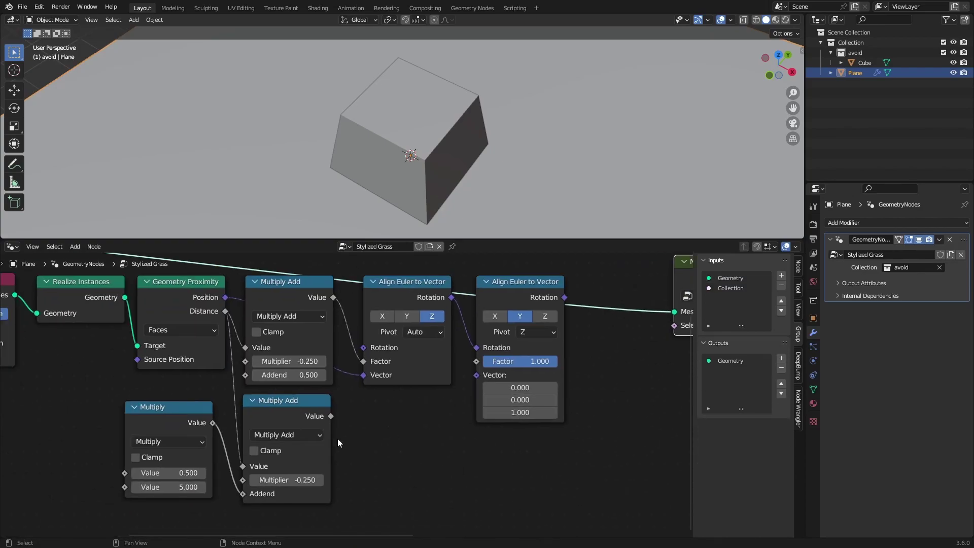
- Connect the lower Multiply Add node's Value to the NodeGroup's Selection input and save the file
{"action": "scroll", "coordinate": [337, 439], "scroll_direction": "down", "scroll_amount": 2}
{"action": "middle_click_drag", "start_coordinate": [310, 445], "coordinate": [273, 449]}
{"action": "left_click_drag", "start_coordinate": [304, 417], "coordinate": [600, 341]}
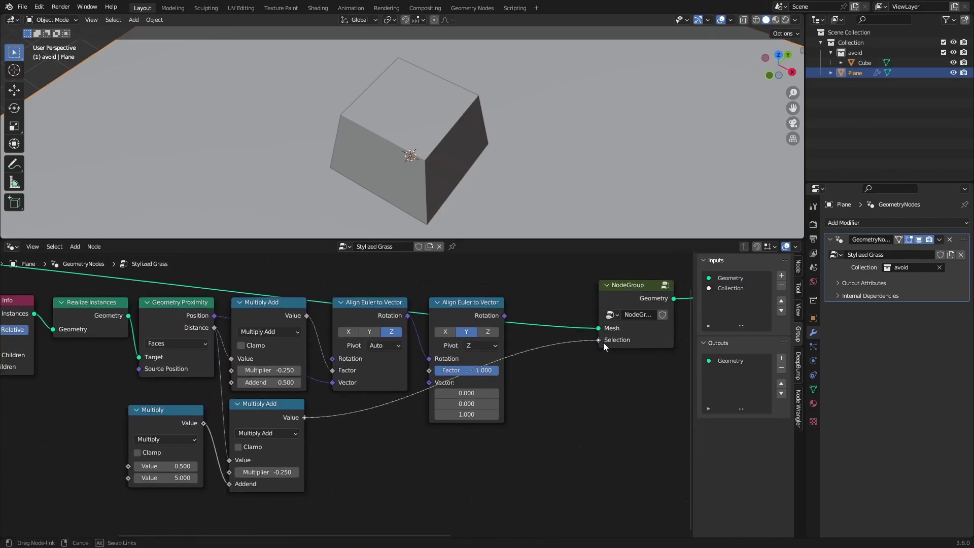
{"action": "middle_click_drag", "start_coordinate": [499, 449], "coordinate": [398, 466]}
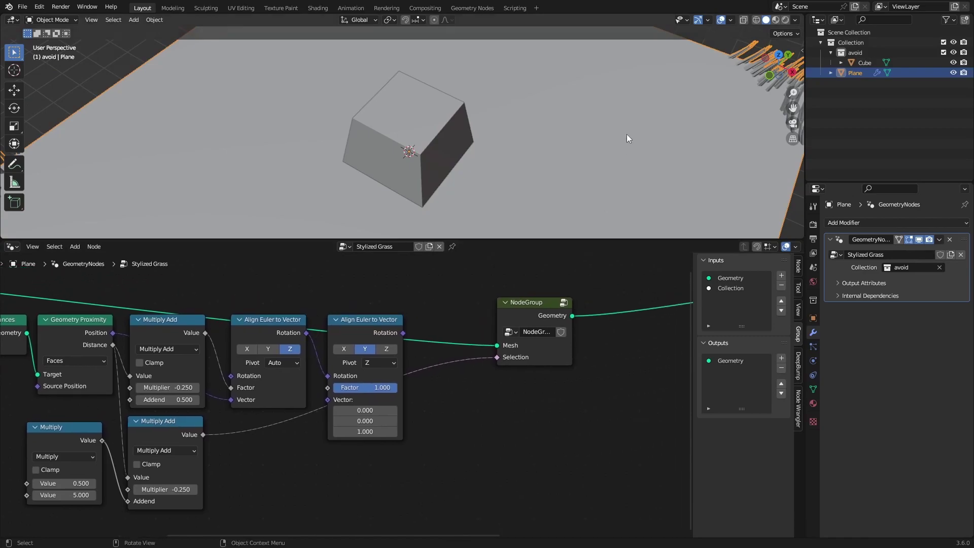
{"action": "scroll", "coordinate": [626, 134], "scroll_direction": "down", "scroll_amount": 3}
{"action": "middle_click_drag", "start_coordinate": [619, 134], "coordinate": [611, 130]}
{"action": "middle_click_drag", "start_coordinate": [588, 181], "coordinate": [582, 178]}
{"action": "key", "text": "ctrl+s"}
- Lower the Multiply node's first value to 0.03 and check the cleared area around the cube
{"action": "middle_click_drag", "start_coordinate": [207, 466], "coordinate": [340, 418]}
{"action": "scroll", "coordinate": [341, 417], "scroll_direction": "up", "scroll_amount": 1}
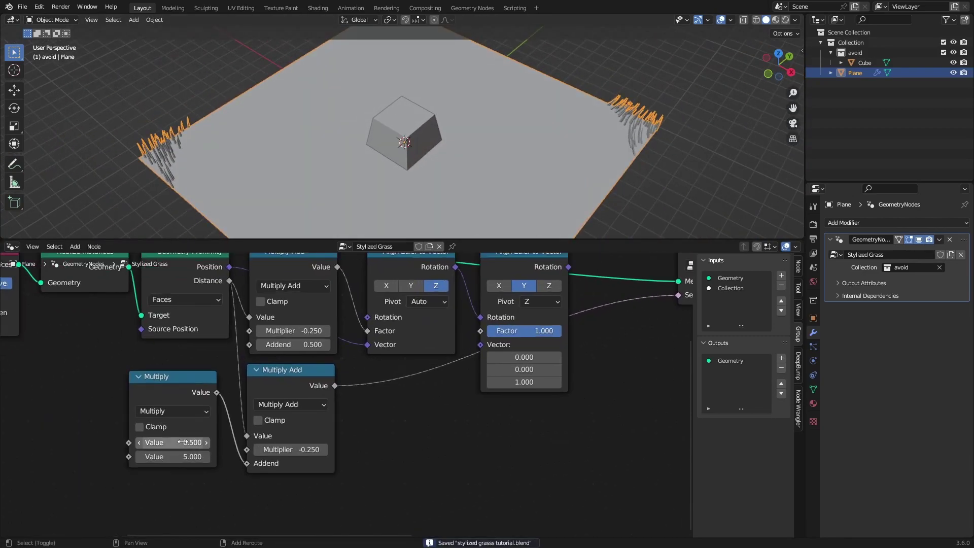
{"action": "left_click_drag", "start_coordinate": [193, 443], "coordinate": [142, 442], "text": "shift"}
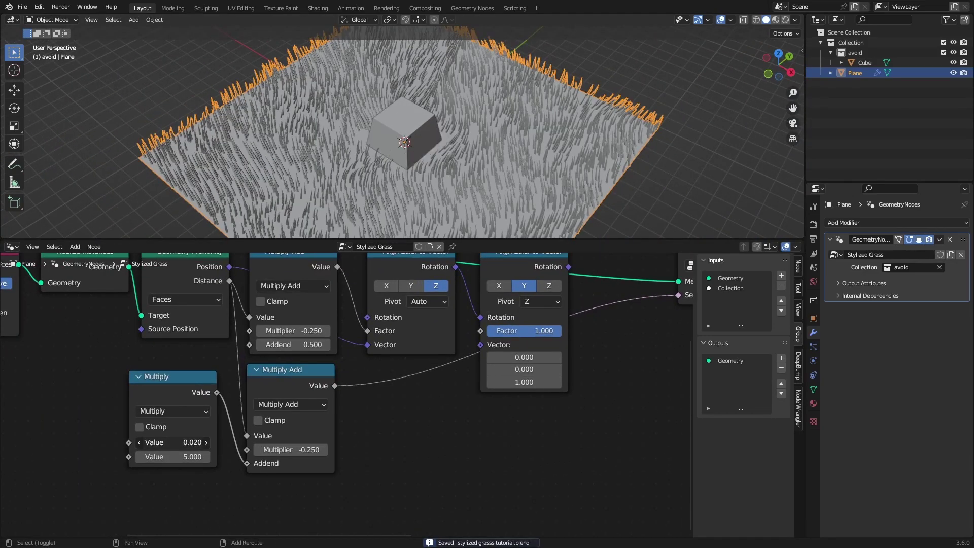
{"action": "scroll", "coordinate": [470, 178], "scroll_direction": "up", "scroll_amount": 4}
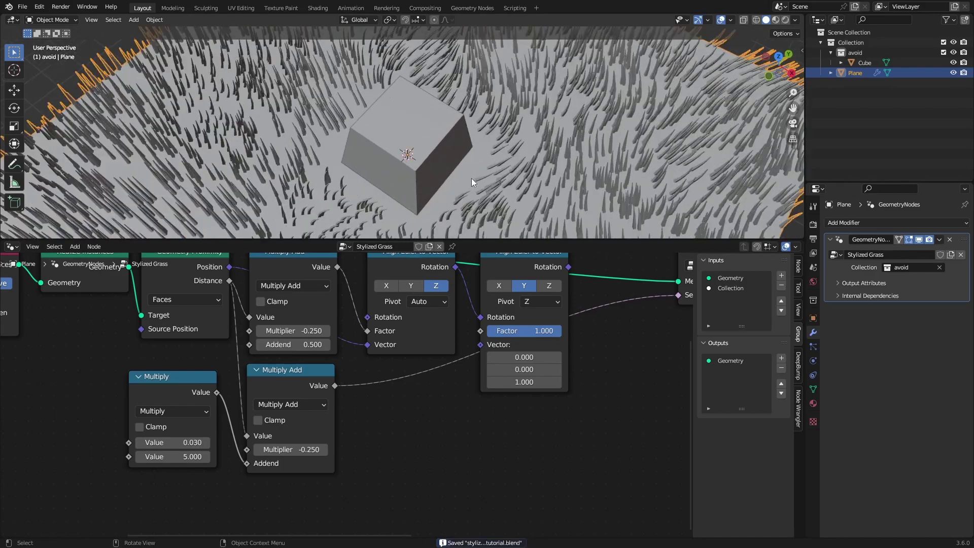
{"action": "middle_click_drag", "start_coordinate": [471, 178], "coordinate": [422, 114]}
{"action": "scroll", "coordinate": [421, 116], "scroll_direction": "down", "scroll_amount": 3}
- Expose the Multiply node's first value as a new input on the Group Input node
{"action": "middle_click_drag", "start_coordinate": [496, 393], "coordinate": [485, 398]}
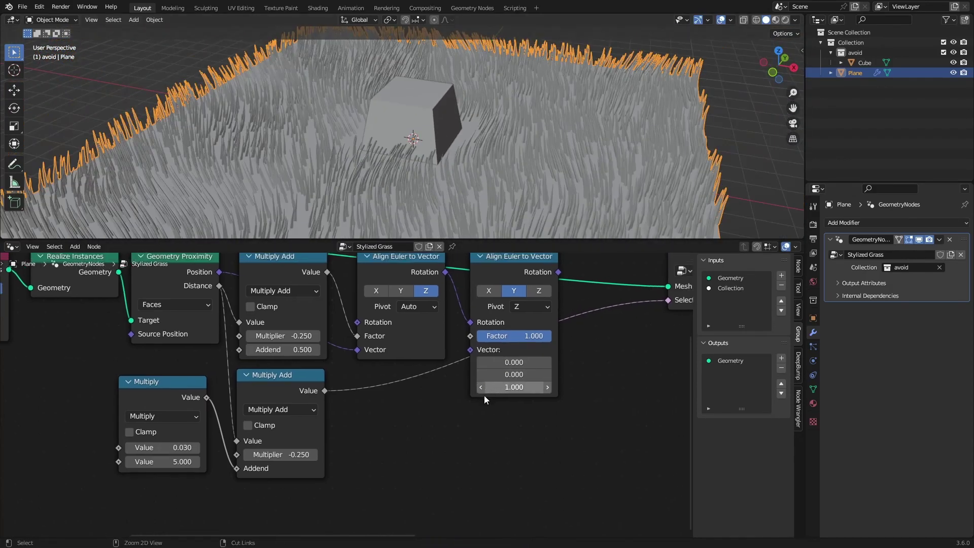
{"action": "middle_click_drag", "start_coordinate": [111, 459], "coordinate": [459, 477]}
{"action": "scroll", "coordinate": [459, 476], "scroll_direction": "down", "scroll_amount": 2}
{"action": "left_click_drag", "start_coordinate": [447, 463], "coordinate": [197, 300]}
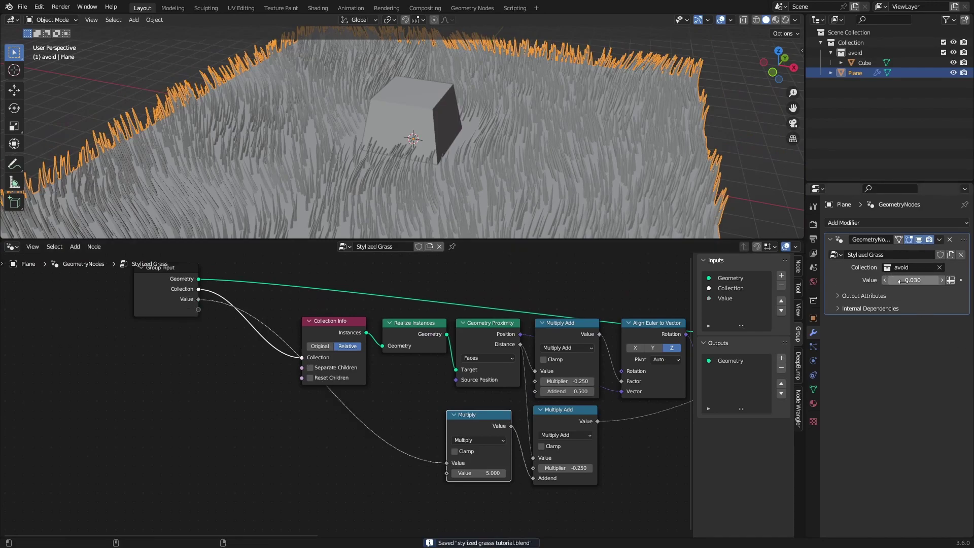
- Inside the grass node group, expose the Instance on Points Rotation as a group input
{"action": "middle_click_drag", "start_coordinate": [660, 365], "coordinate": [343, 384]}
{"action": "left_click", "coordinate": [501, 372]}
{"action": "key", "text": "Tab"}
{"action": "middle_click_drag", "start_coordinate": [601, 377], "coordinate": [350, 333]}
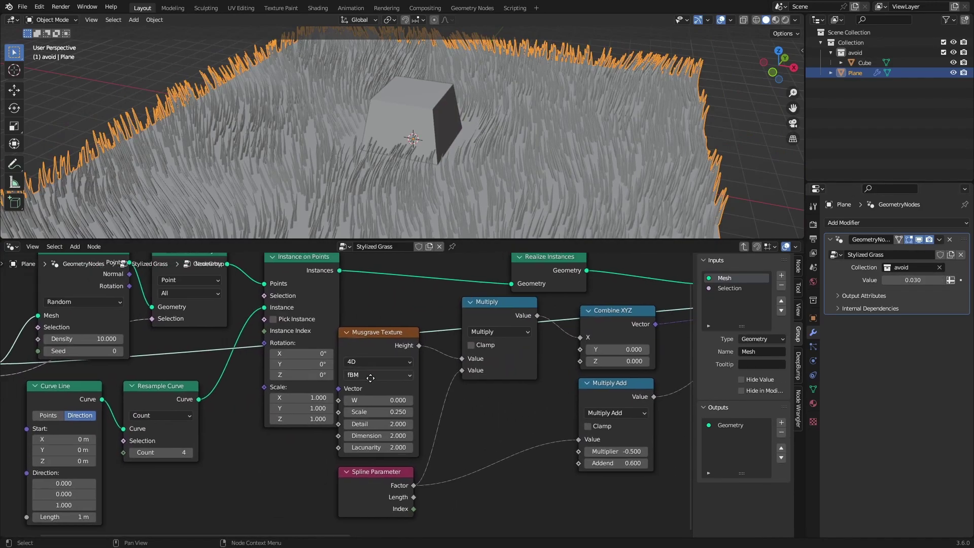
{"action": "left_click_drag", "start_coordinate": [351, 385], "coordinate": [104, 427]}
{"action": "left_click_drag", "start_coordinate": [376, 321], "coordinate": [358, 311]}
- Connect the second Align Euler to Vector node's Rotation output to the NodeGroup's Rotation input
{"action": "middle_click_drag", "start_coordinate": [452, 183], "coordinate": [460, 133]}
{"action": "scroll", "coordinate": [470, 185], "scroll_direction": "up", "scroll_amount": 2}
{"action": "scroll", "coordinate": [501, 155], "scroll_direction": "up", "scroll_amount": 4}
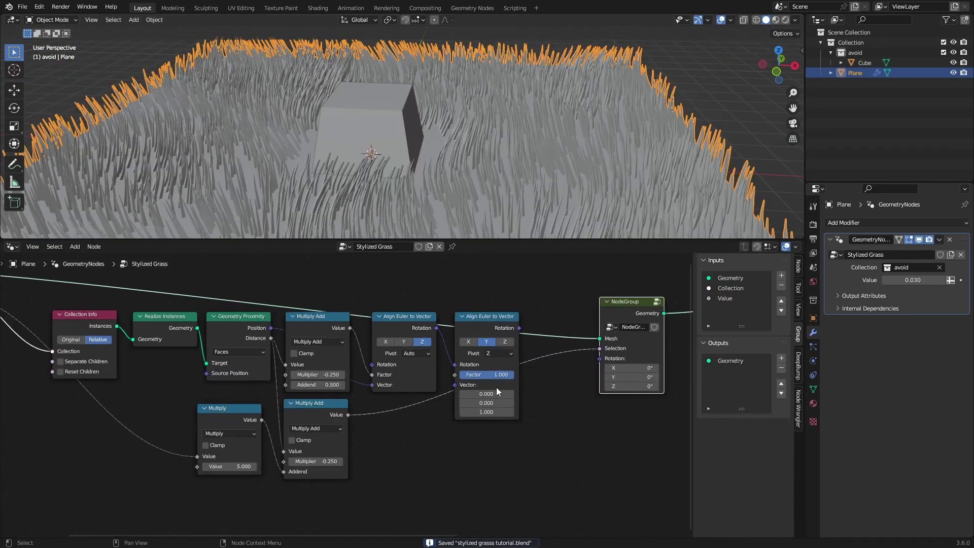
{"action": "scroll", "coordinate": [444, 380], "scroll_direction": "up", "scroll_amount": 3}
{"action": "left_click_drag", "start_coordinate": [420, 305], "coordinate": [402, 312]}
{"action": "middle_click_drag", "start_coordinate": [343, 356], "coordinate": [370, 355]}
{"action": "left_click_drag", "start_coordinate": [324, 329], "coordinate": [401, 370]}
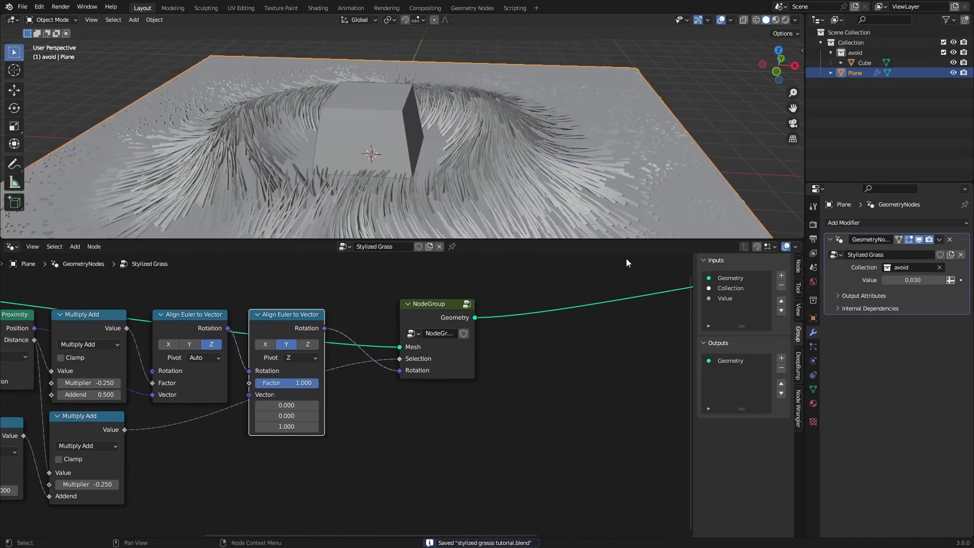
- Examine how the blades bend around the cube, briefly trying the Clamp option on the upper Multiply Add node
{"action": "middle_click_drag", "start_coordinate": [487, 197], "coordinate": [507, 175]}
{"action": "middle_click_drag", "start_coordinate": [354, 431], "coordinate": [396, 425]}
{"action": "middle_click_drag", "start_coordinate": [188, 427], "coordinate": [375, 413]}
{"action": "left_click_drag", "start_coordinate": [325, 377], "coordinate": [558, 377], "text": "shift"}
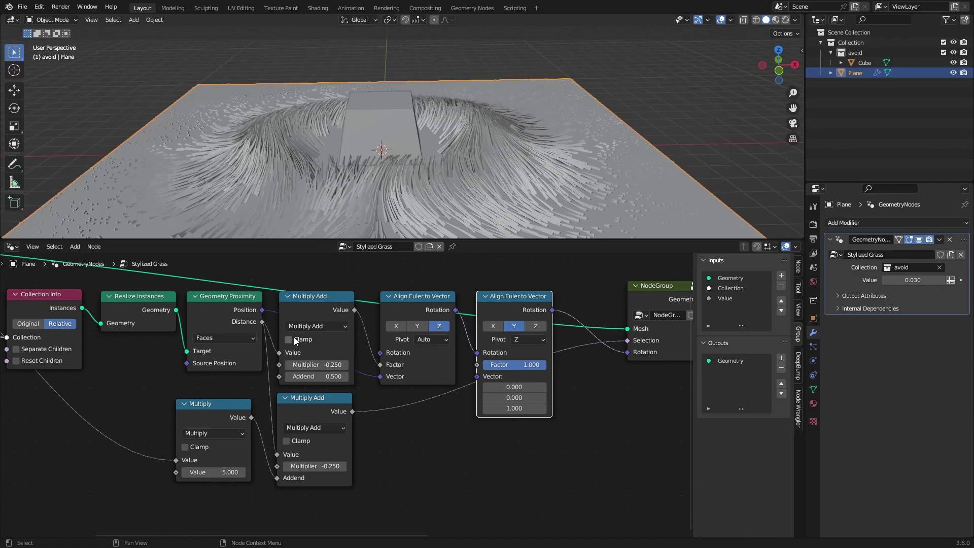
{"action": "left_click", "coordinate": [295, 339]}
{"action": "left_click", "coordinate": [288, 340]}
{"action": "middle_click_drag", "start_coordinate": [449, 173], "coordinate": [458, 146]}
{"action": "scroll", "coordinate": [458, 146], "scroll_direction": "up", "scroll_amount": 3}
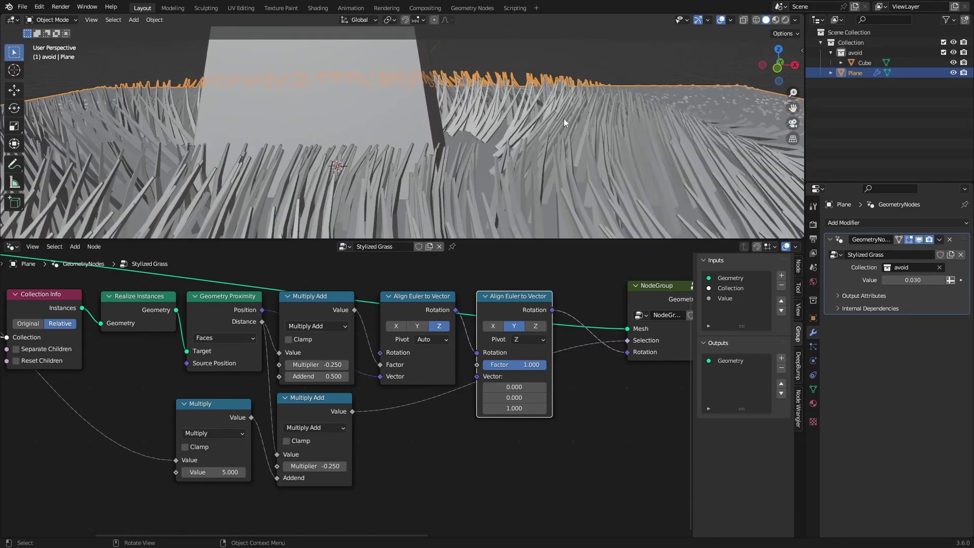
{"action": "scroll", "coordinate": [564, 139], "scroll_direction": "down", "scroll_amount": 5}
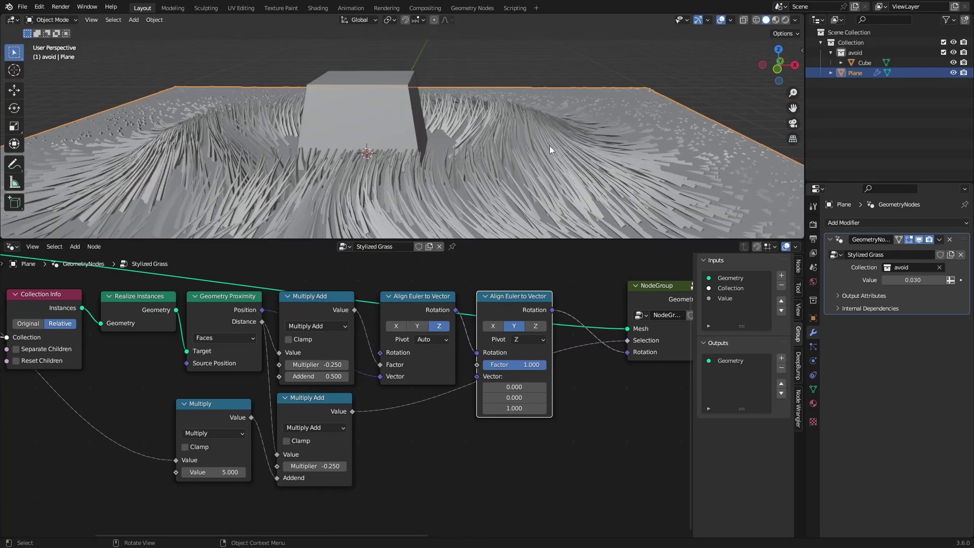
{"action": "scroll", "coordinate": [335, 378], "scroll_direction": "up", "scroll_amount": 2}
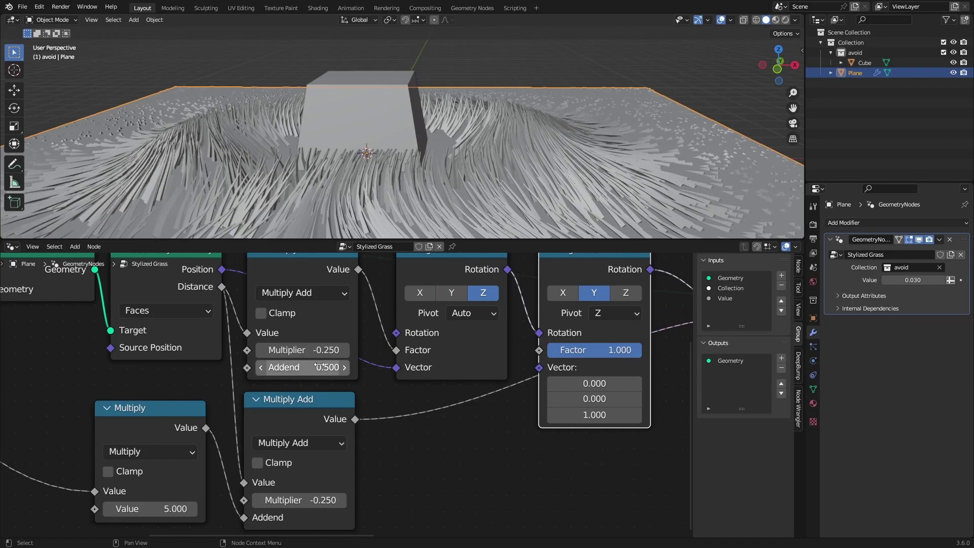
{"action": "middle_click_drag", "start_coordinate": [577, 160], "coordinate": [519, 90]}
- Enable Clamp on both Multiply Add nodes and save the file
{"action": "left_click", "coordinate": [258, 463]}
{"action": "key", "text": "ctrl+s"}
{"action": "left_click", "coordinate": [261, 313]}
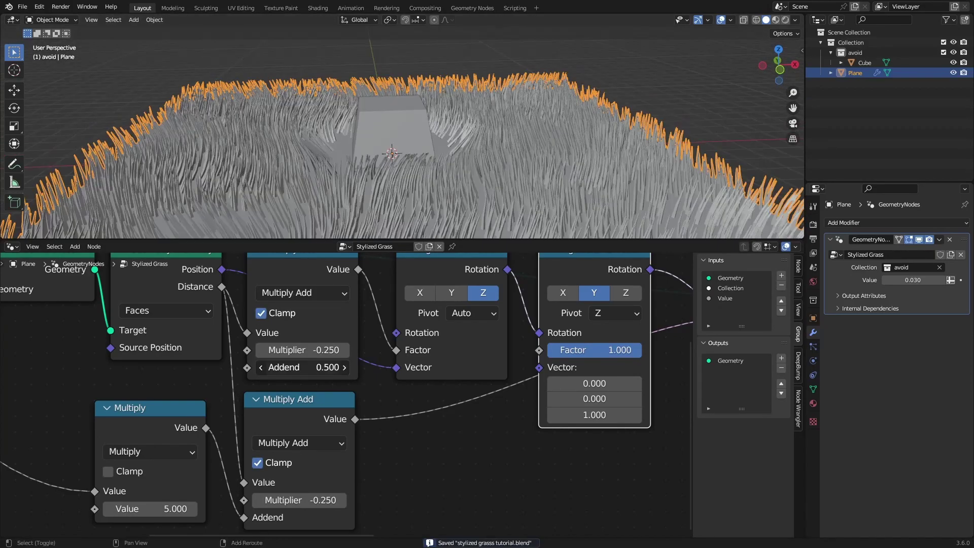
{"action": "mouse_move", "coordinate": [305, 367]}
{"action": "left_mouse_down"}
{"action": "mouse_move", "coordinate": [284, 367]}
{"action": "mouse_move", "coordinate": [353, 367]}
{"action": "mouse_move", "coordinate": [303, 366]}
{"action": "left_mouse_up"}
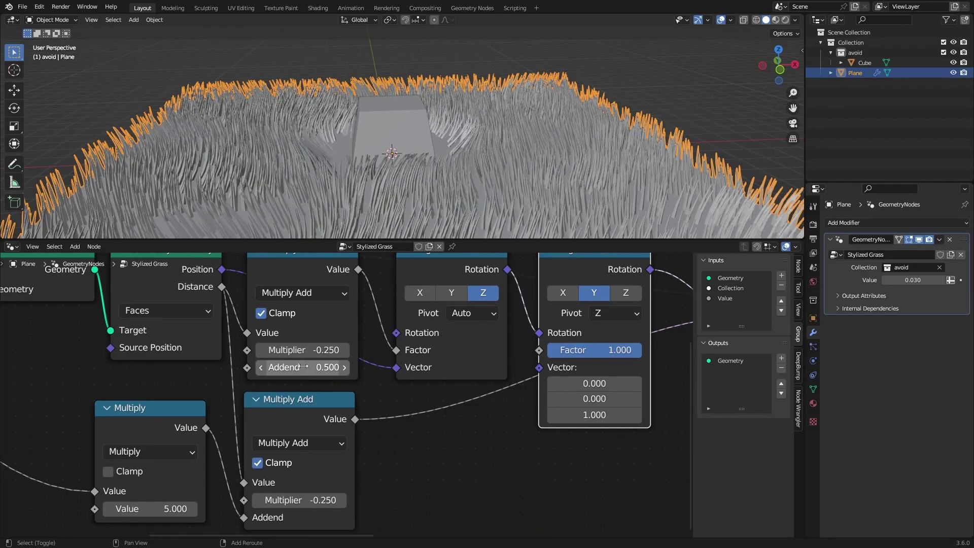
{"action": "key", "text": "ctrl+s"}
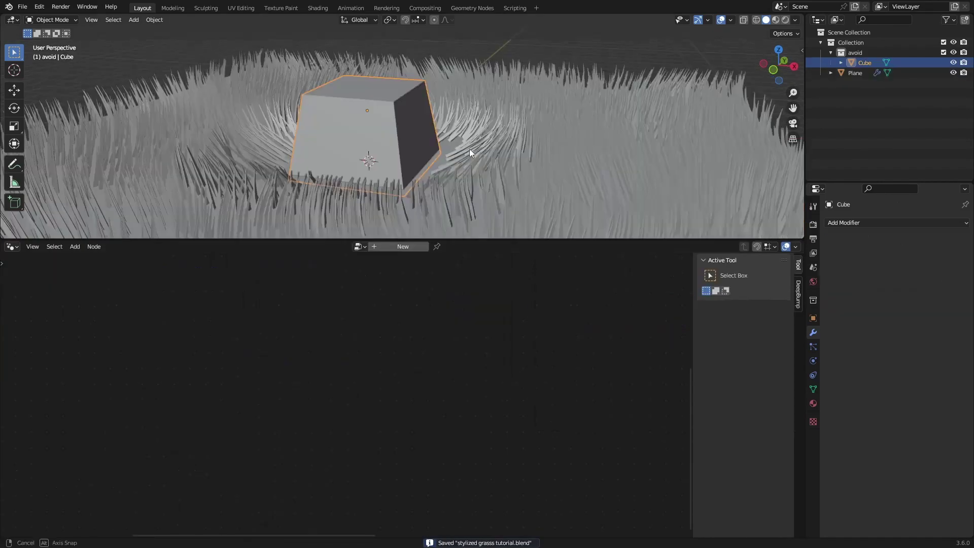
- Try moving the cube horizontally through the grass to check how the blades respond
{"action": "key", "text": "g"}
{"action": "key", "text": "shift+z"}
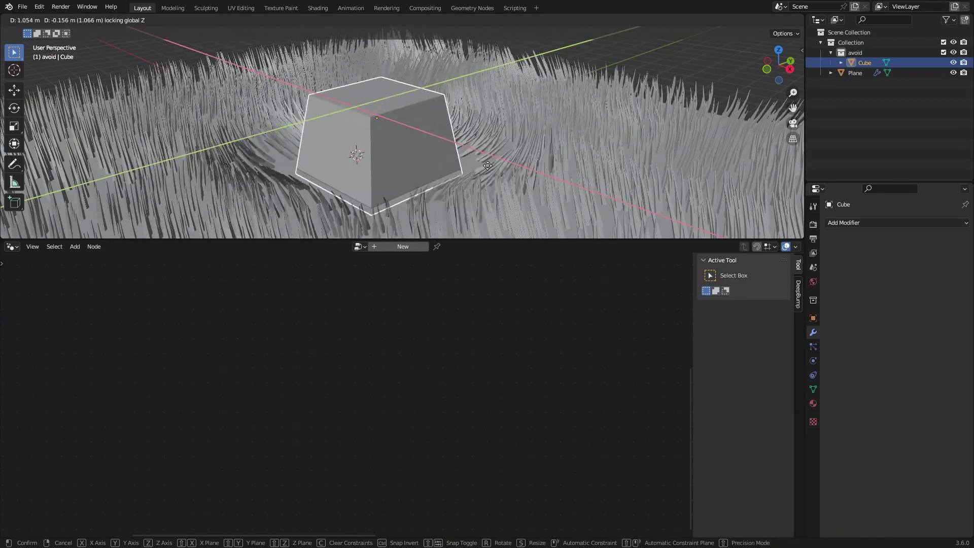
{"action": "right_click", "coordinate": [459, 157]}
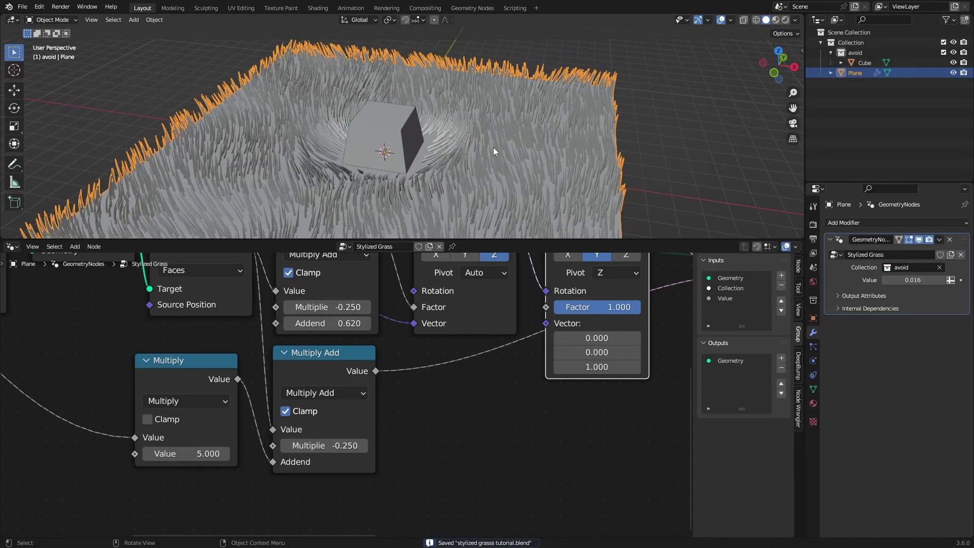
- Delete the cube to test the grass with an empty avoid collection, undo the deletion, and save the file
{"action": "middle_click_drag", "start_coordinate": [493, 147], "coordinate": [427, 163]}
{"action": "left_click", "coordinate": [397, 144]}
{"action": "scroll", "coordinate": [440, 164], "scroll_direction": "down", "scroll_amount": 4}
{"action": "scroll", "coordinate": [427, 163], "scroll_direction": "up", "scroll_amount": 2}
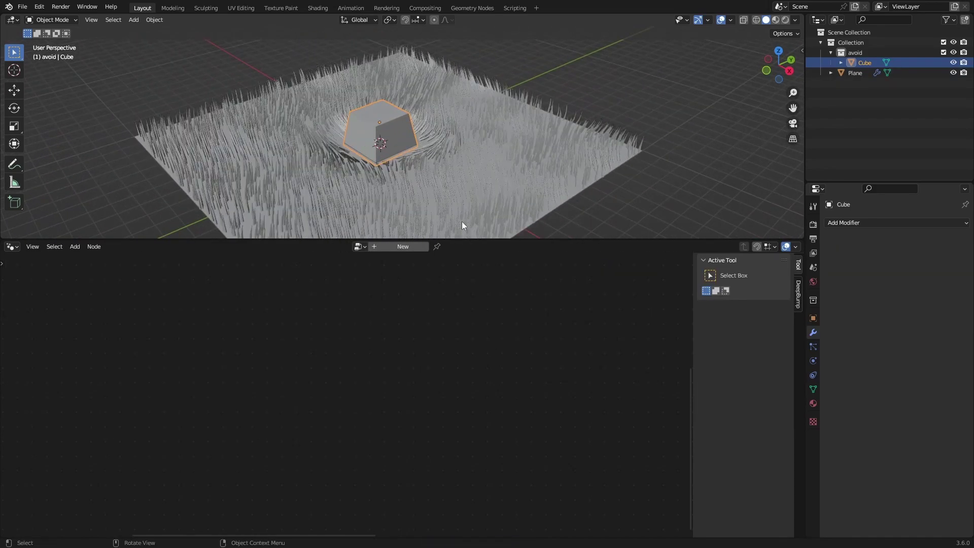
{"action": "key", "text": "x"}
{"action": "left_click", "coordinate": [409, 145]}
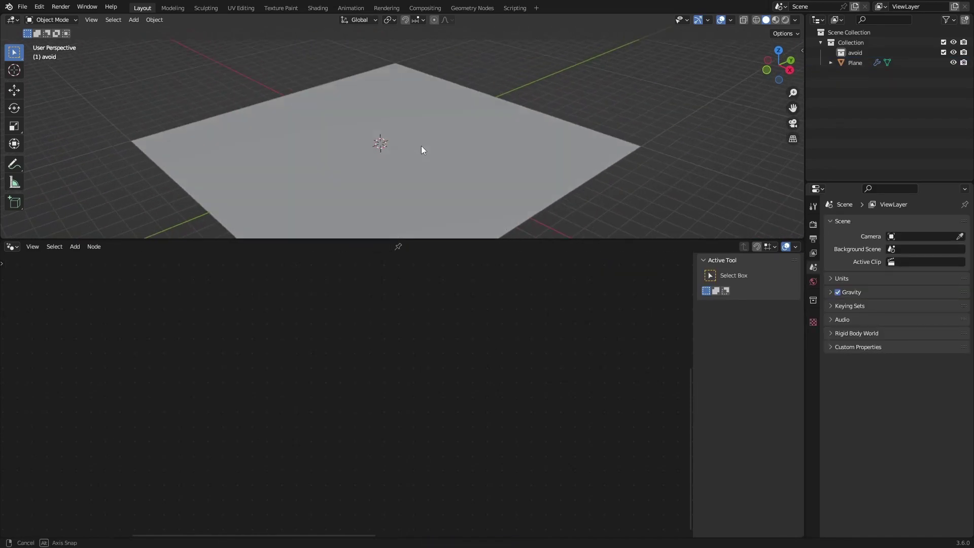
{"action": "middle_click_drag", "start_coordinate": [421, 145], "coordinate": [430, 165]}
{"action": "key", "text": "ctrl+z"}
{"action": "key", "text": "ctrl+s"}
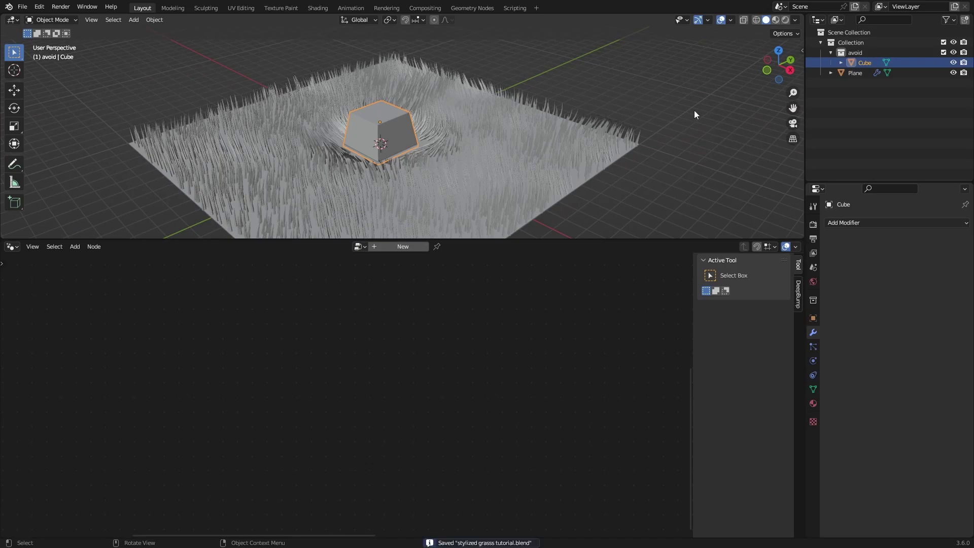
- Add a second cube to the avoid collection and scale it down
{"action": "key", "text": "shift+a"}
{"action": "mouse_move", "coordinate": [591, 123]}
{"action": "left_click", "coordinate": [662, 132]}
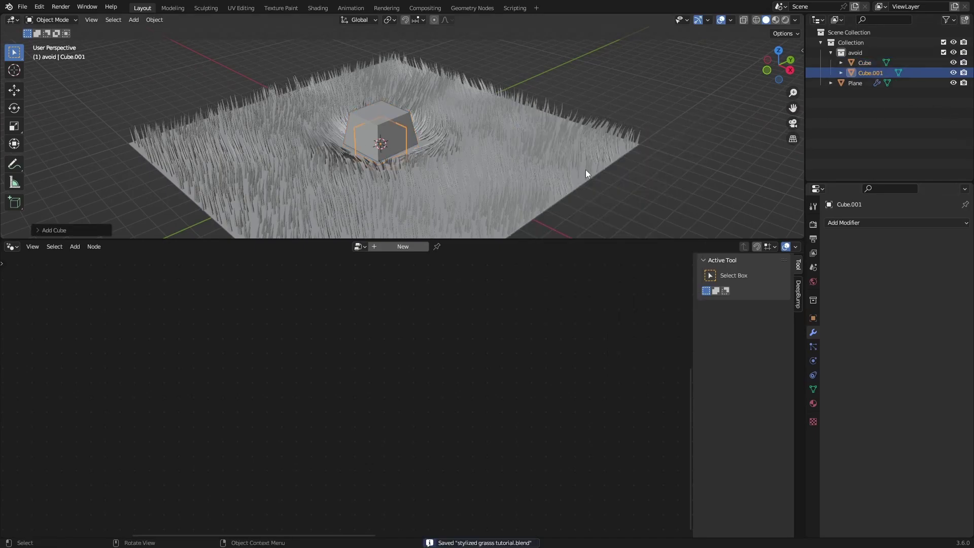
{"action": "middle_click_drag", "start_coordinate": [511, 190], "coordinate": [552, 162]}
{"action": "key", "text": "s"}
{"action": "left_click", "coordinate": [573, 191]}
- Move the new small cube vertically along the Z axis
{"action": "key", "text": "g"}
{"action": "key", "text": "z"}
{"action": "right_click", "coordinate": [552, 164]}
{"action": "key", "text": "g"}
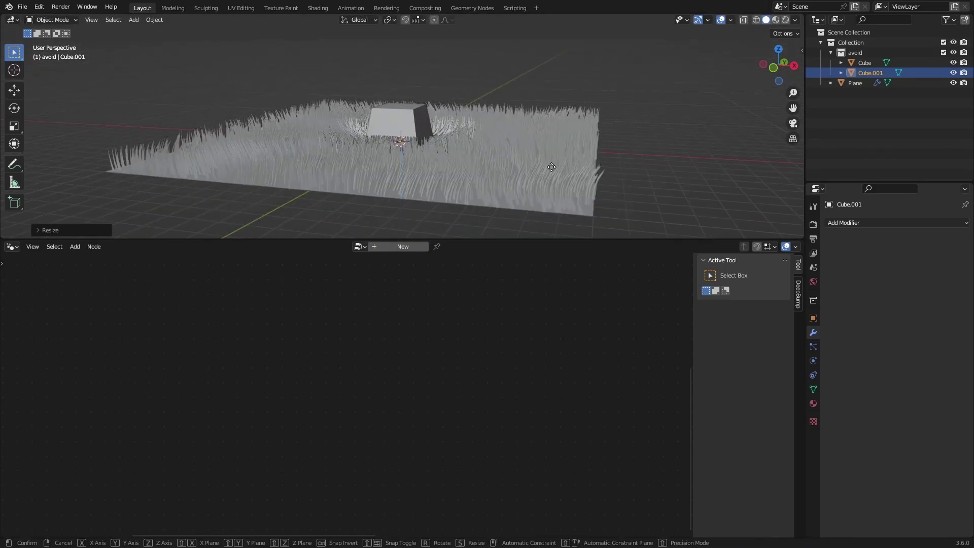
{"action": "key", "text": "z"}
{"action": "key", "text": "Return"}
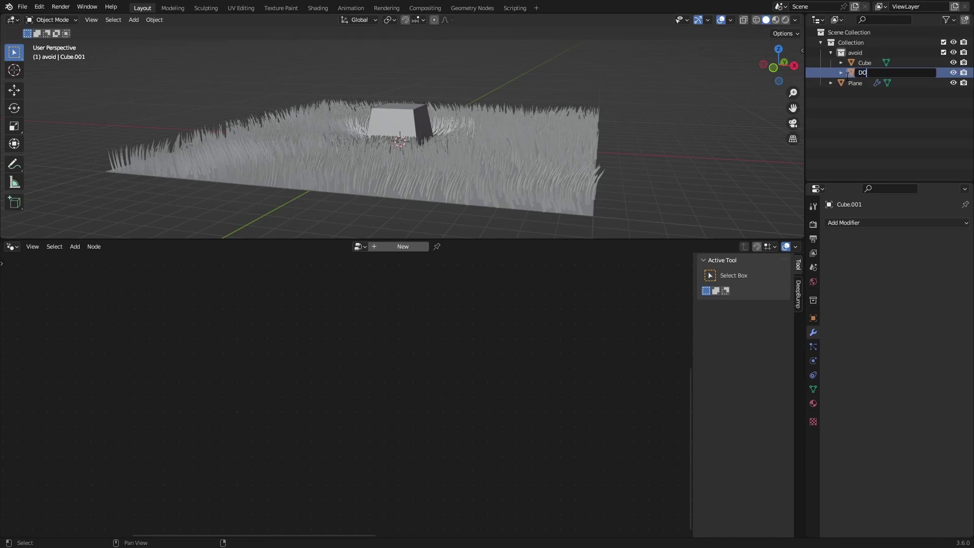
- Rename the small cube DONT DELETE, save, and hide it in the viewport with the Outliner's selectability toggles shown
{"action": "key", "text": "ctrl+s"}
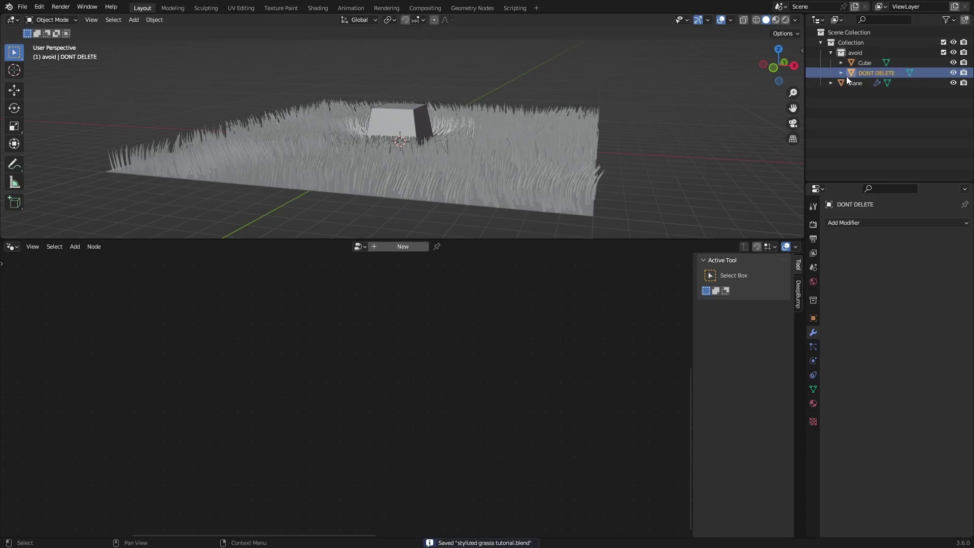
{"action": "left_click", "coordinate": [946, 20]}
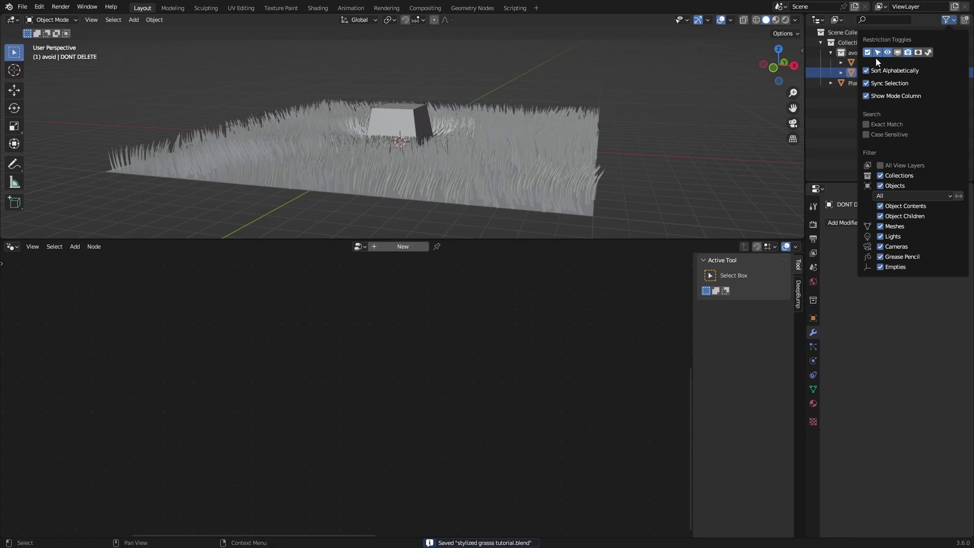
{"action": "left_click", "coordinate": [954, 72]}
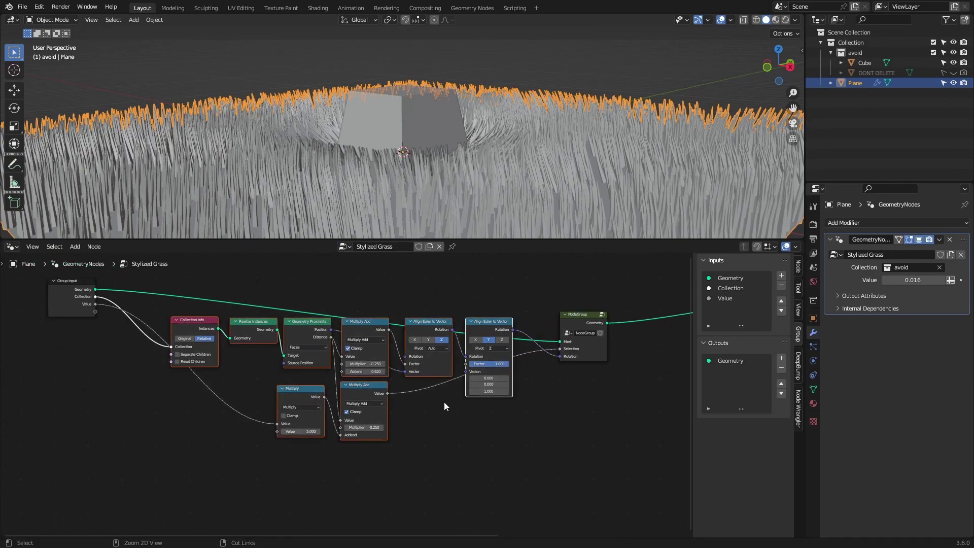
- Combine the avoidance nodes, from Collection Info through the second Align Euler to Vector, into a node group and save the file
{"action": "key", "text": "ctrl+g"}
{"action": "scroll", "coordinate": [350, 384], "scroll_direction": "up", "scroll_amount": 4}
{"action": "key", "text": "ctrl+s"}
{"action": "middle_click_drag", "start_coordinate": [353, 380], "coordinate": [369, 383]}
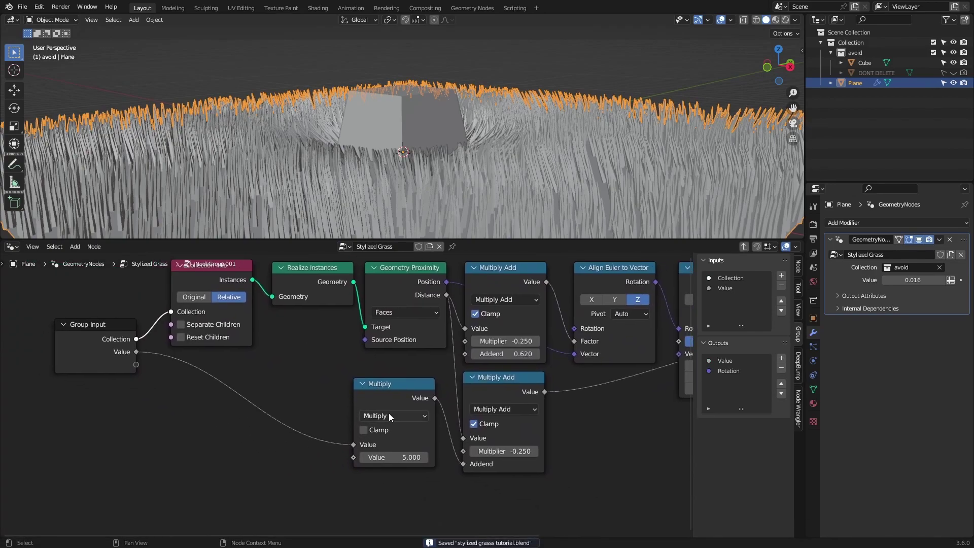
{"action": "middle_click_drag", "start_coordinate": [538, 361], "coordinate": [311, 369]}
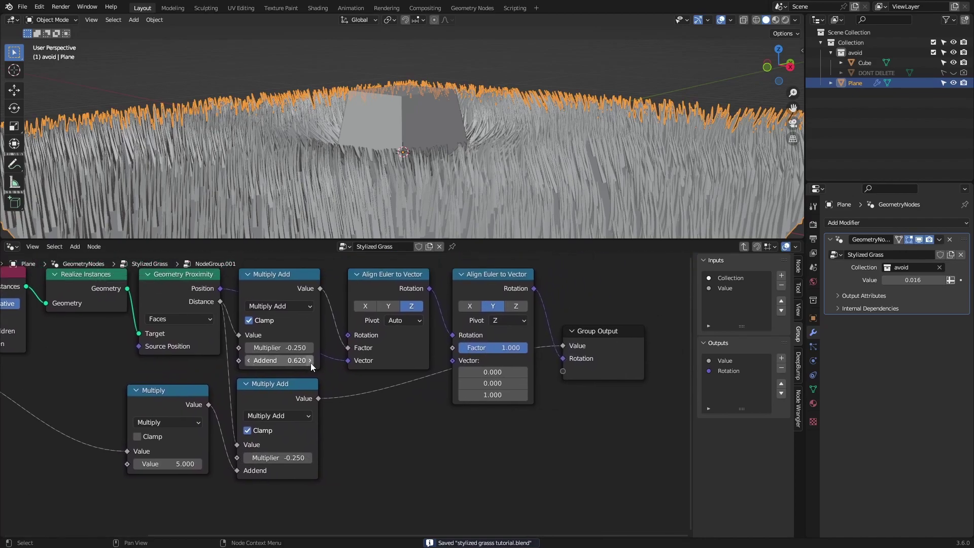
- Expose the upper Multiply Add node's Addend as an input of the new avoidance group
{"action": "middle_click_drag", "start_coordinate": [392, 380], "coordinate": [562, 378]}
{"action": "left_click_drag", "start_coordinate": [450, 365], "coordinate": [480, 364]}
{"action": "key", "text": "ctrl+z"}
{"action": "left_click_drag", "start_coordinate": [67, 355], "coordinate": [78, 373]}
- Return to the Stylized Grass tree and rename the avoidance group avoid and the other node group grass
{"action": "key", "text": "Tab"}
{"action": "left_click", "coordinate": [221, 441]}
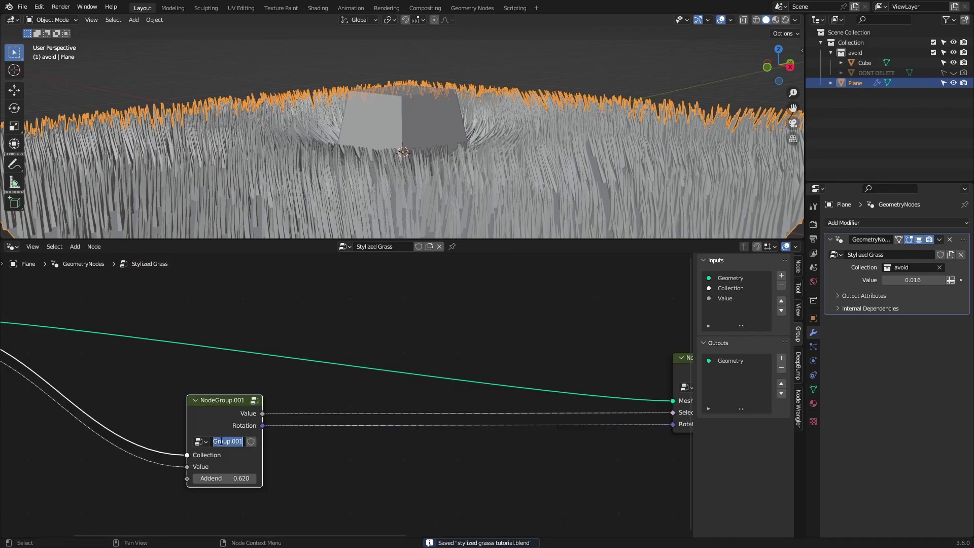
{"action": "middle_click_drag", "start_coordinate": [392, 358], "coordinate": [108, 337]}
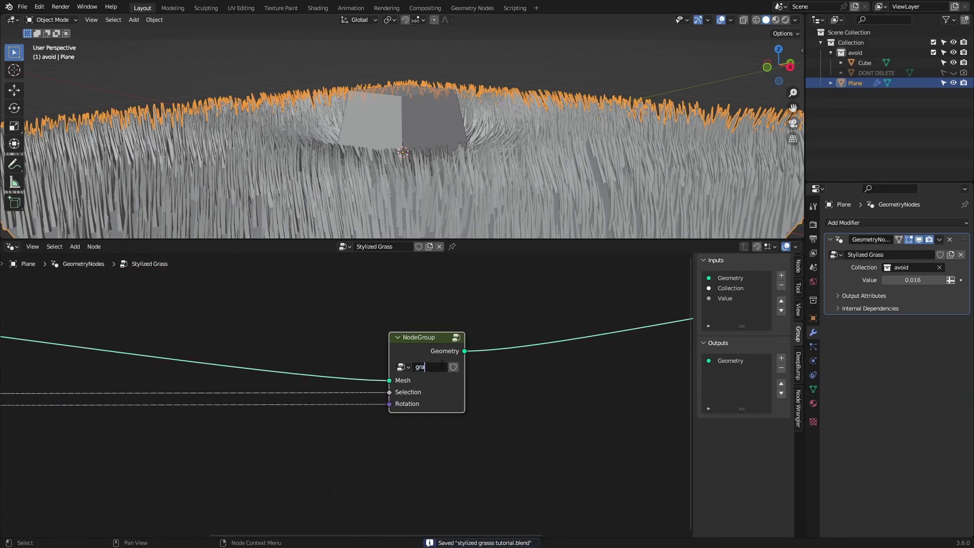
- Inside the grass group, drive the Instance on Points Scale with a Vector Random Value node and add a Combine XYZ node beside it
{"action": "key", "text": "Tab"}
{"action": "scroll", "coordinate": [416, 404], "scroll_direction": "up", "scroll_amount": 7}
{"action": "middle_click_drag", "start_coordinate": [426, 404], "coordinate": [513, 388]}
{"action": "scroll", "coordinate": [507, 398], "scroll_direction": "down", "scroll_amount": 4}
{"action": "left_click_drag", "start_coordinate": [464, 351], "coordinate": [412, 479]}
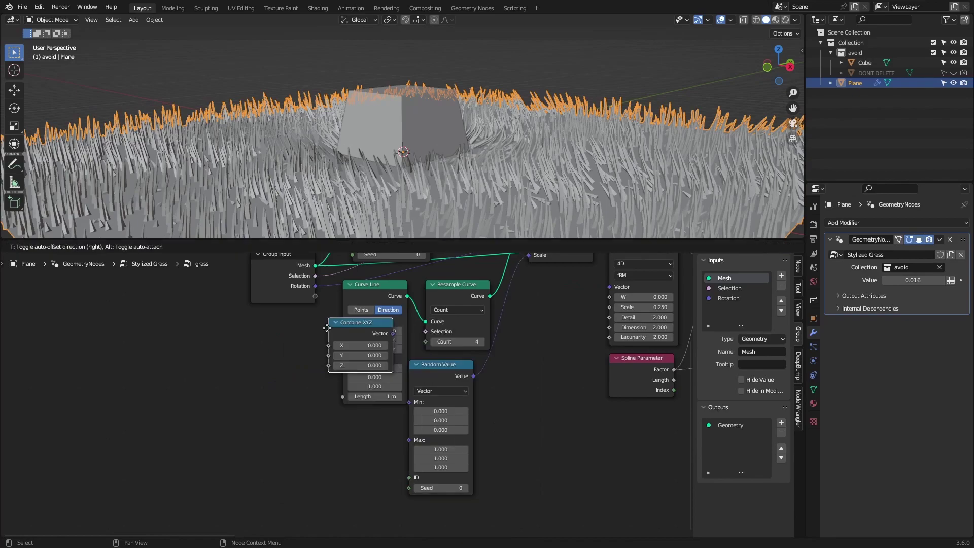
{"action": "left_click", "coordinate": [319, 444]}
{"action": "left_click", "coordinate": [443, 374]}
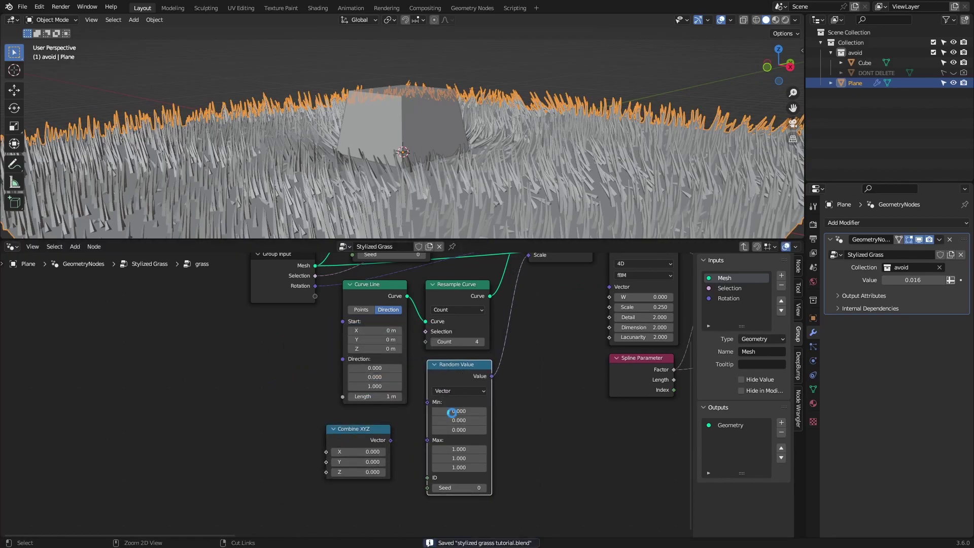
- Connect the Combine XYZ Vector to the Random Value node's Min, set X, Y and Z to 0.700, and save
{"action": "scroll", "coordinate": [410, 453], "scroll_direction": "up", "scroll_amount": 2}
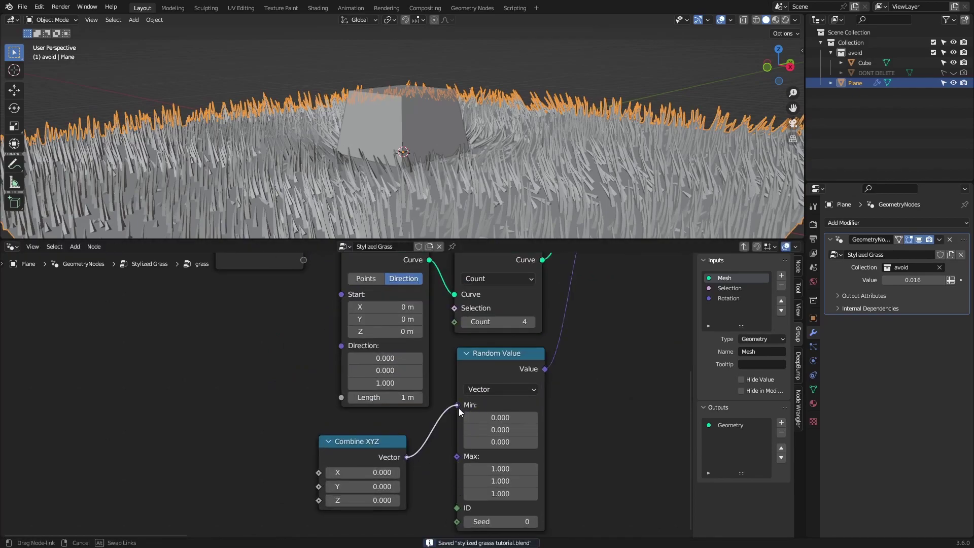
{"action": "left_click_drag", "start_coordinate": [461, 412], "coordinate": [458, 407]}
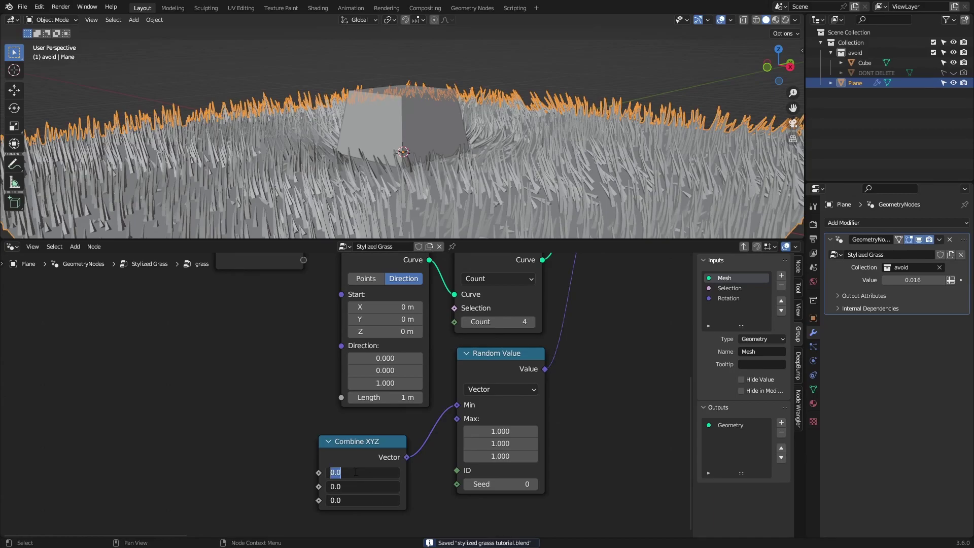
{"action": "type", "text": "8"}
{"action": "key", "text": "Return"}
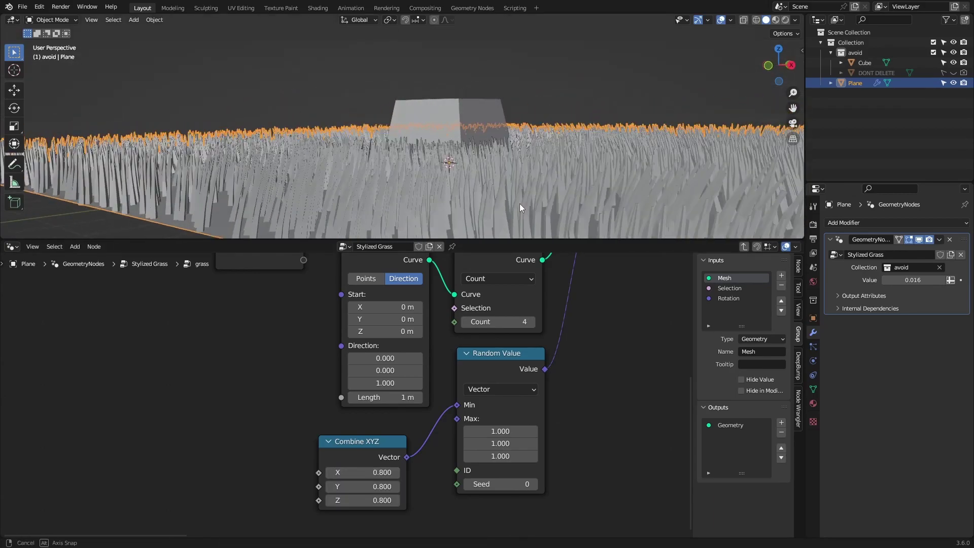
{"action": "mouse_move", "coordinate": [373, 472]}
{"action": "left_mouse_down", "text": "shift"}
{"action": "mouse_move", "coordinate": [346, 472]}
{"action": "mouse_move", "coordinate": [364, 472]}
{"action": "left_mouse_up", "text": "shift"}
{"action": "scroll", "coordinate": [373, 472], "scroll_direction": "down", "scroll_amount": 4}
{"action": "middle_click_drag", "start_coordinate": [373, 472], "coordinate": [449, 512]}
{"action": "key", "text": "ctrl+s"}
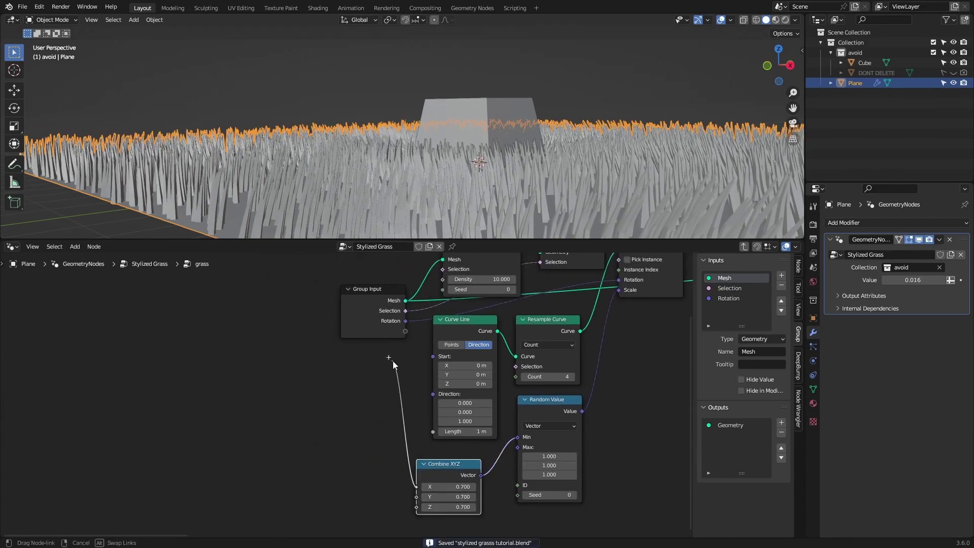
- Drive the Combine XYZ node's X, Y and Z from one new group input named Scale, and leave the grass group
{"action": "left_click_drag", "start_coordinate": [381, 330], "coordinate": [268, 315]}
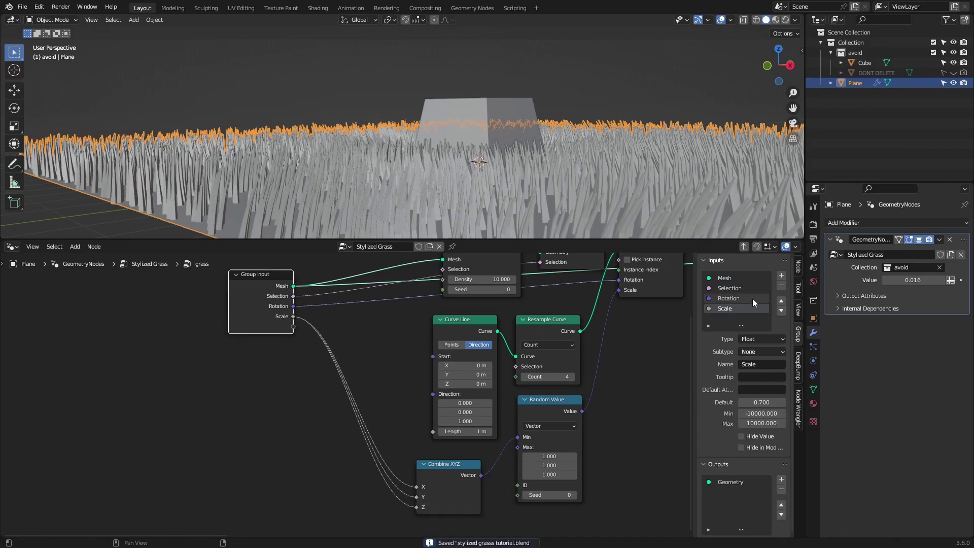
{"action": "left_click", "coordinate": [741, 299]}
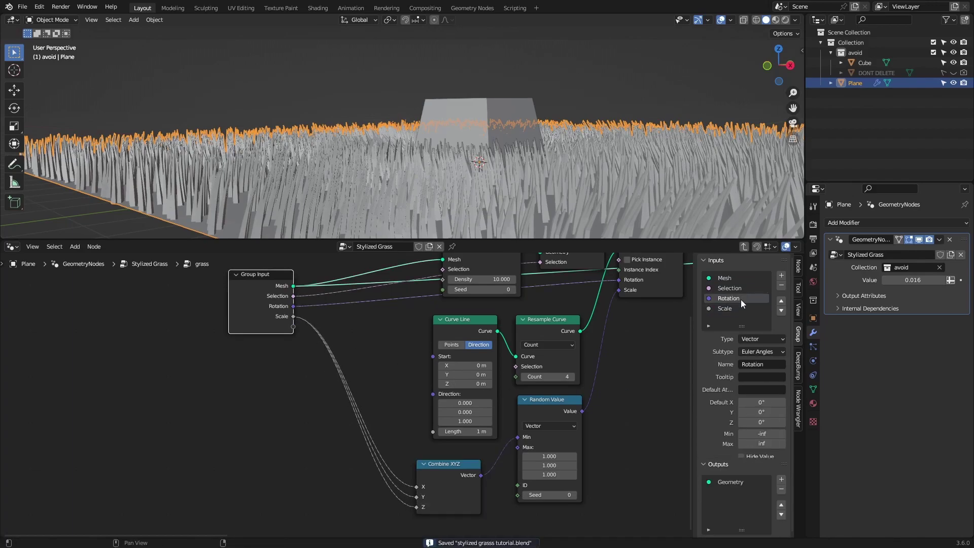
{"action": "key", "text": "Tab"}
- Expose the grass node's Scale and the avoid node's Addend as inputs of the Stylized Grass modifier
{"action": "left_click_drag", "start_coordinate": [578, 360], "coordinate": [102, 331]}
{"action": "key", "text": "h"}
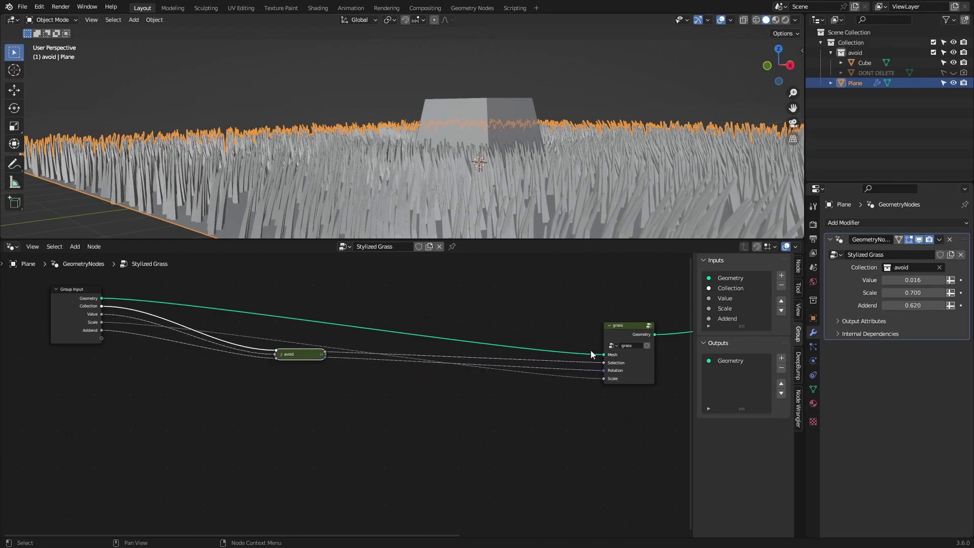
{"action": "left_click", "coordinate": [279, 353]}
- Inside the grass group, expose the Musgrave Texture's W as a group input and rename it Seed
{"action": "left_click", "coordinate": [611, 337]}
{"action": "key", "text": "Tab"}
{"action": "scroll", "coordinate": [407, 422], "scroll_direction": "down", "scroll_amount": 1}
{"action": "middle_click_drag", "start_coordinate": [407, 422], "coordinate": [271, 453]}
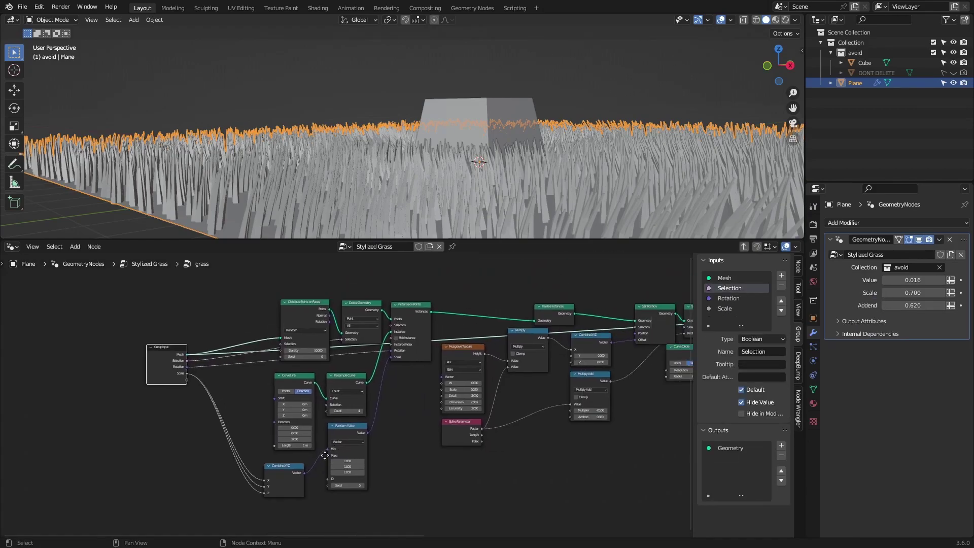
{"action": "scroll", "coordinate": [504, 408], "scroll_direction": "up", "scroll_amount": 1}
{"action": "mouse_move", "coordinate": [505, 407]}
{"action": "middle_mouse_down"}
{"action": "mouse_move", "coordinate": [480, 409]}
{"action": "mouse_move", "coordinate": [516, 397]}
{"action": "middle_mouse_up"}
{"action": "scroll", "coordinate": [516, 397], "scroll_direction": "up", "scroll_amount": 1}
{"action": "left_click_drag", "start_coordinate": [501, 353], "coordinate": [218, 356]}
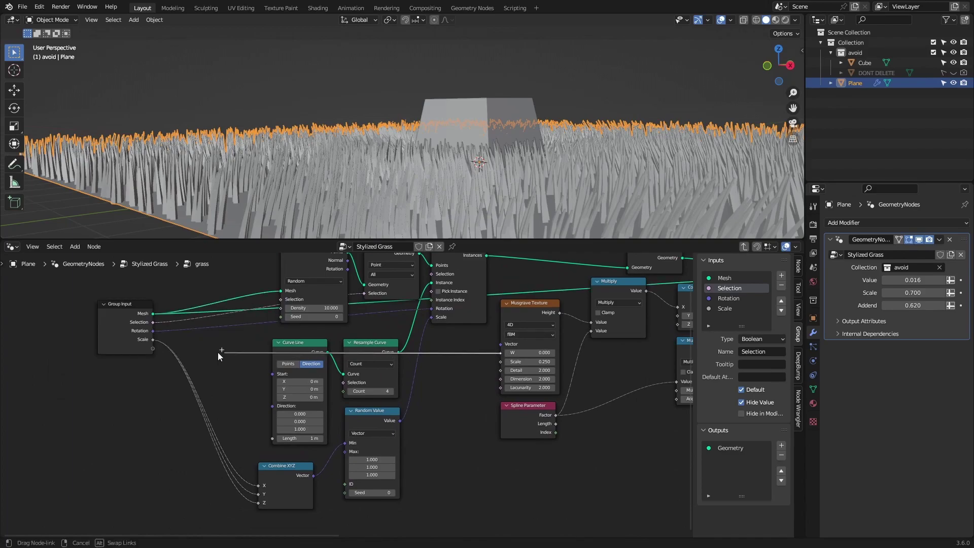
{"action": "double_click", "coordinate": [729, 319]}
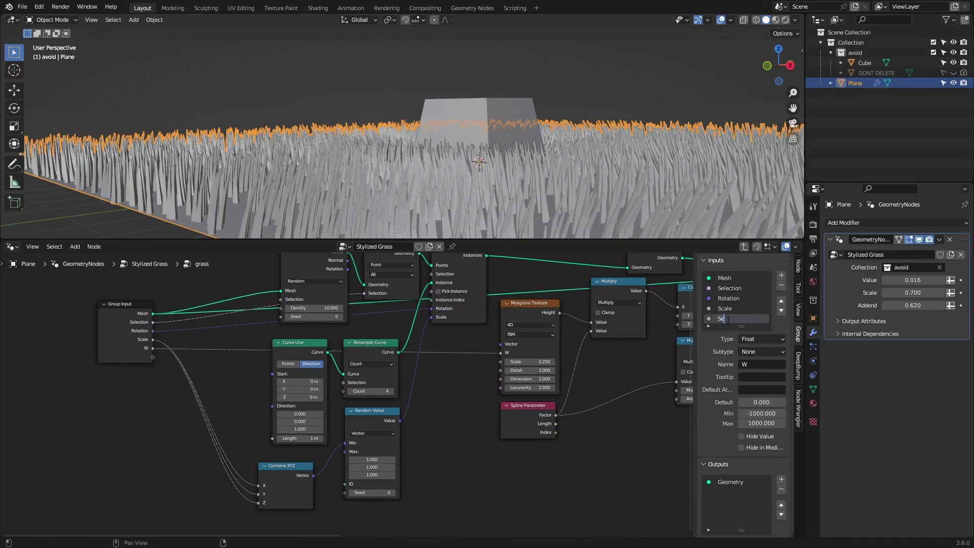
- Expose the Curve Line Length, point distribution Density and Seed, Set Material's Material and Musgrave Texture Scale as grass group inputs
{"action": "middle_click_drag", "start_coordinate": [582, 454], "coordinate": [379, 347]}
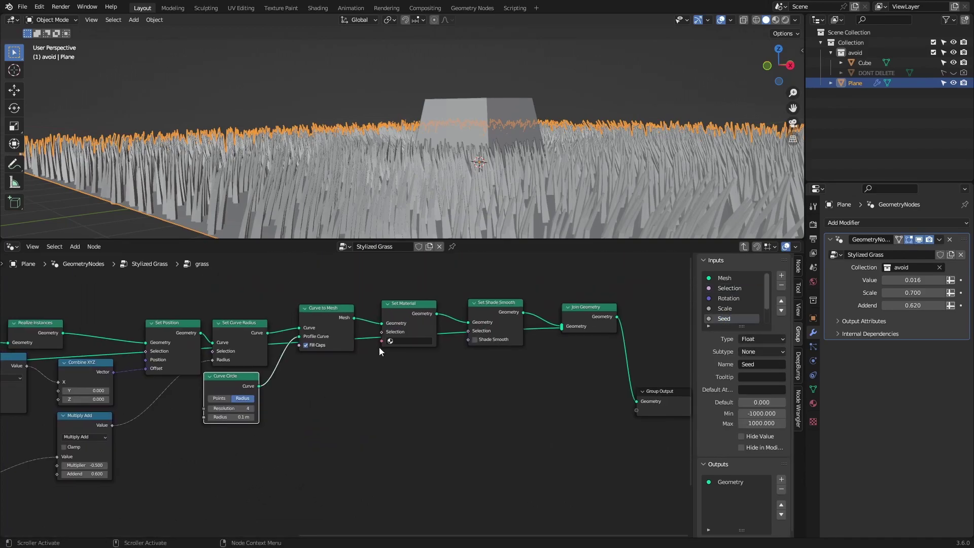
{"action": "left_click_drag", "start_coordinate": [253, 395], "coordinate": [1, 400]}
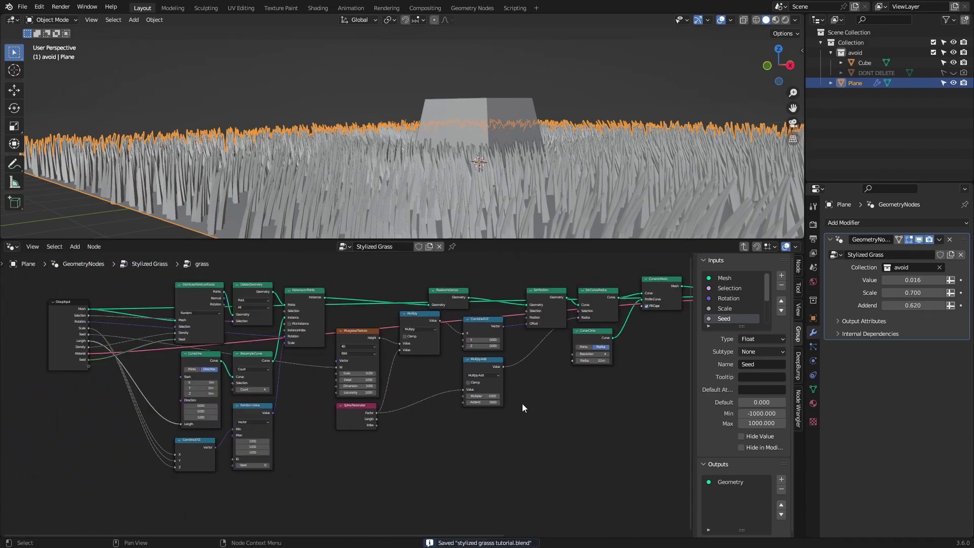
{"action": "scroll", "coordinate": [522, 403], "scroll_direction": "up", "scroll_amount": 5}
{"action": "middle_click_drag", "start_coordinate": [331, 412], "coordinate": [534, 408]}
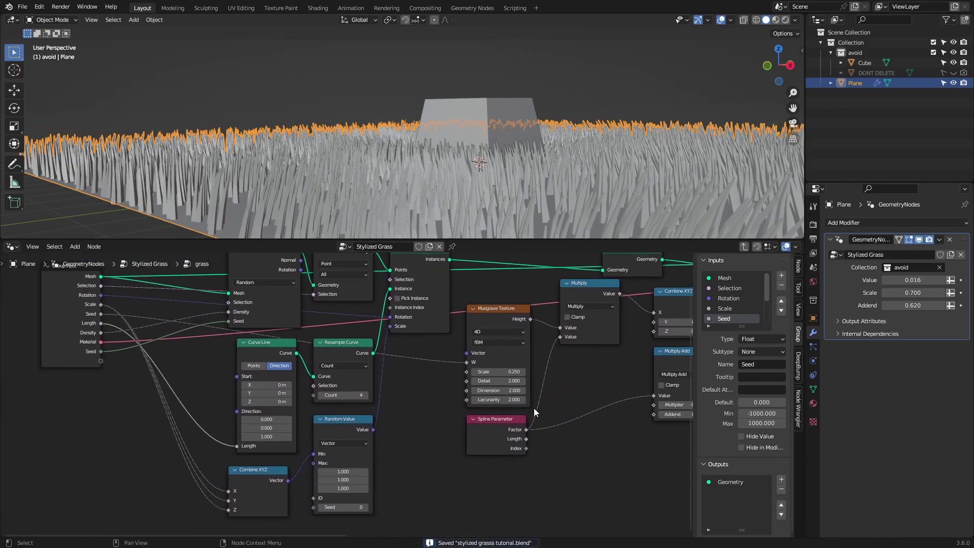
{"action": "left_click_drag", "start_coordinate": [104, 362], "coordinate": [101, 361]}
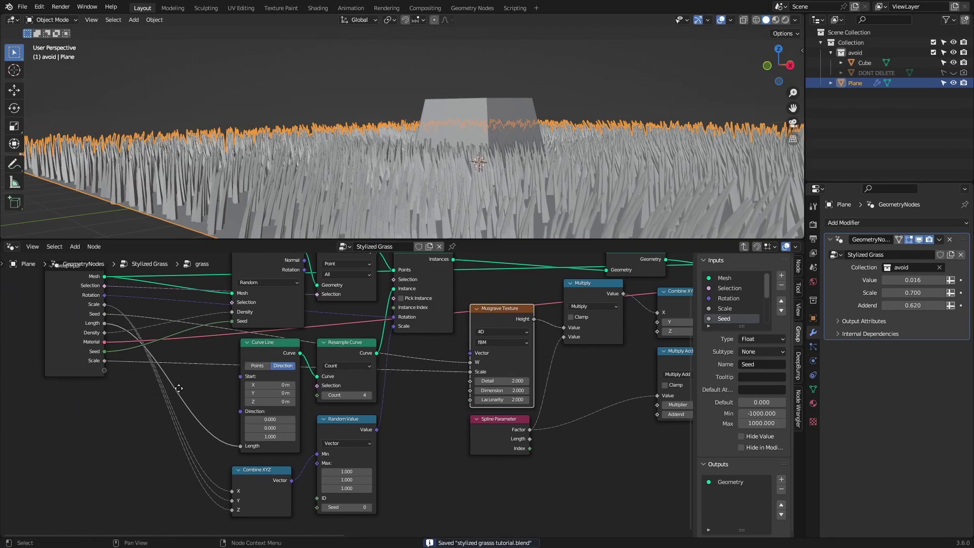
- In the Stylized Grass tree, connect the grass node's two Seeds, Length, Density, Material and remaining Scale to new group inputs
{"action": "key", "text": "Tab"}
{"action": "scroll", "coordinate": [324, 432], "scroll_direction": "down", "scroll_amount": 4}
{"action": "scroll", "coordinate": [324, 433], "scroll_direction": "up", "scroll_amount": 2}
{"action": "middle_click_drag", "start_coordinate": [444, 404], "coordinate": [495, 428]}
{"action": "scroll", "coordinate": [496, 428], "scroll_direction": "down", "scroll_amount": 1}
{"action": "middle_click_drag", "start_coordinate": [638, 411], "coordinate": [533, 386]}
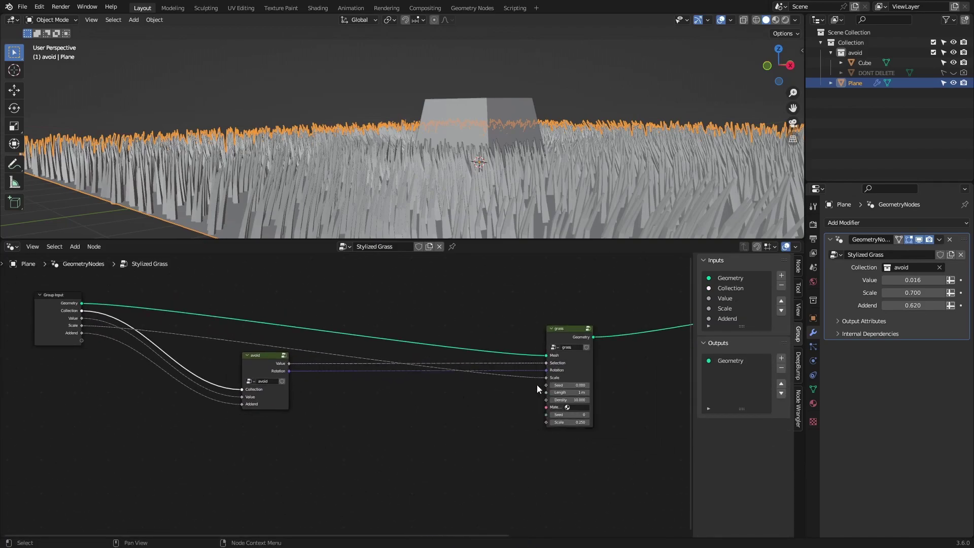
{"action": "left_click_drag", "start_coordinate": [537, 385], "coordinate": [84, 337]}
{"action": "left_click", "coordinate": [541, 399]}
{"action": "left_click_drag", "start_coordinate": [546, 422], "coordinate": [81, 378]}
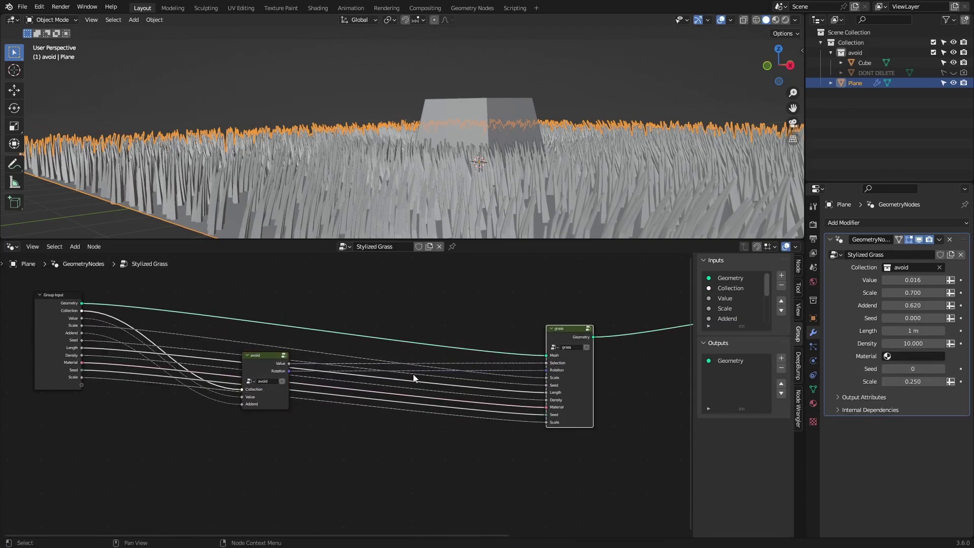
- Move the grass node directly beside the Group Input node
{"action": "middle_click_drag", "start_coordinate": [439, 374], "coordinate": [452, 383]}
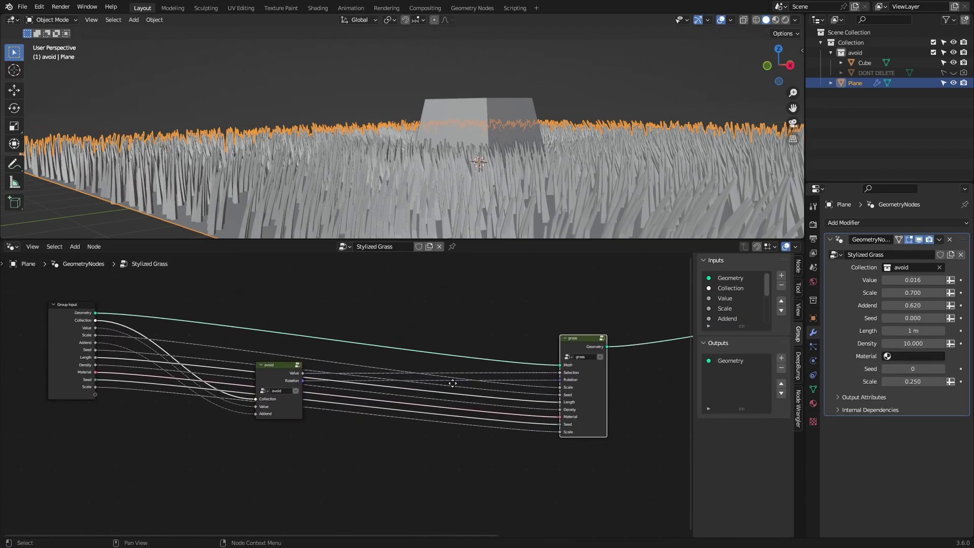
{"action": "left_click_drag", "start_coordinate": [582, 352], "coordinate": [131, 307]}
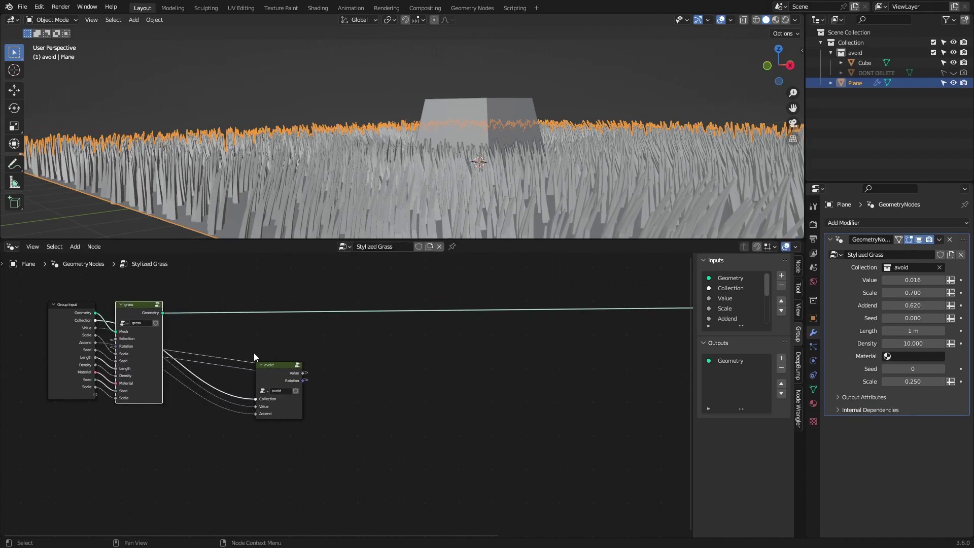
- Place the avoid node between the Group Input and the grass node, and tighten the spacing of all three
{"action": "left_click_drag", "start_coordinate": [274, 381], "coordinate": [72, 441]}
{"action": "left_click_drag", "start_coordinate": [140, 313], "coordinate": [282, 313]}
{"action": "left_click_drag", "start_coordinate": [87, 427], "coordinate": [188, 319]}
{"action": "left_click_drag", "start_coordinate": [268, 307], "coordinate": [235, 313]}
{"action": "left_click_drag", "start_coordinate": [307, 419], "coordinate": [132, 312]}
{"action": "left_click_drag", "start_coordinate": [70, 326], "coordinate": [55, 325]}
{"action": "middle_click_drag", "start_coordinate": [211, 331], "coordinate": [327, 369]}
{"action": "scroll", "coordinate": [268, 352], "scroll_direction": "up", "scroll_amount": 4}
{"action": "left_click_drag", "start_coordinate": [288, 324], "coordinate": [276, 323]}
{"action": "left_click_drag", "start_coordinate": [368, 308], "coordinate": [349, 308]}
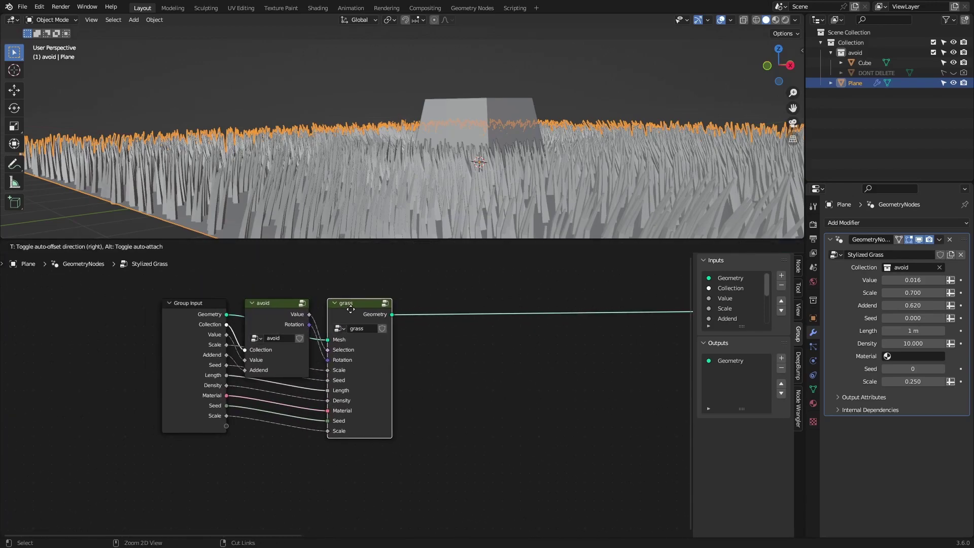
- Move the Group Output node directly beside the grass node
{"action": "left_click", "coordinate": [528, 387]}
{"action": "scroll", "coordinate": [542, 388], "scroll_direction": "down", "scroll_amount": 6}
{"action": "middle_click_drag", "start_coordinate": [555, 387], "coordinate": [147, 395]}
{"action": "left_click_drag", "start_coordinate": [590, 348], "coordinate": [66, 358]}
{"action": "middle_click_drag", "start_coordinate": [97, 364], "coordinate": [492, 371]}
{"action": "scroll", "coordinate": [490, 370], "scroll_direction": "up", "scroll_amount": 3}
{"action": "left_click_drag", "start_coordinate": [477, 371], "coordinate": [383, 378]}
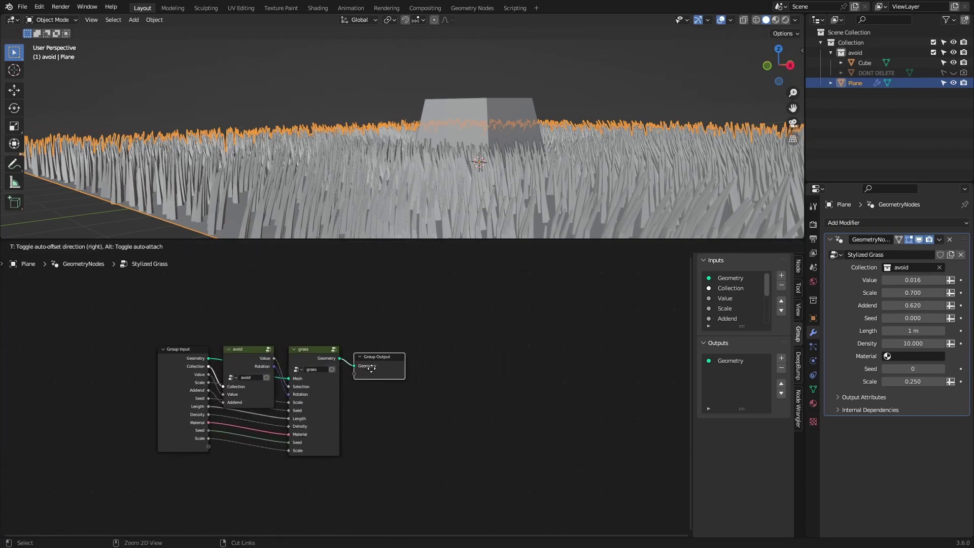
{"action": "key", "text": "Home"}
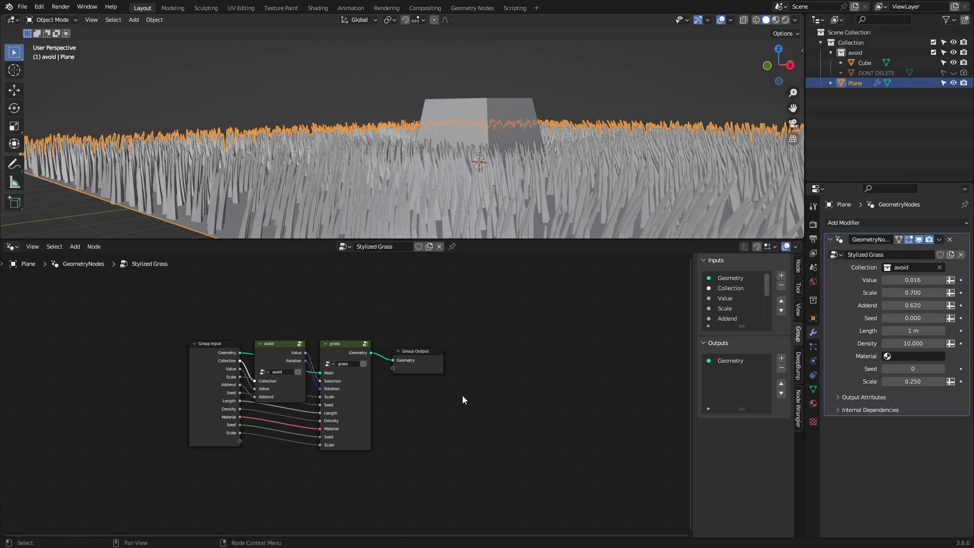
{"action": "scroll", "coordinate": [446, 335], "scroll_direction": "up", "scroll_amount": 3}
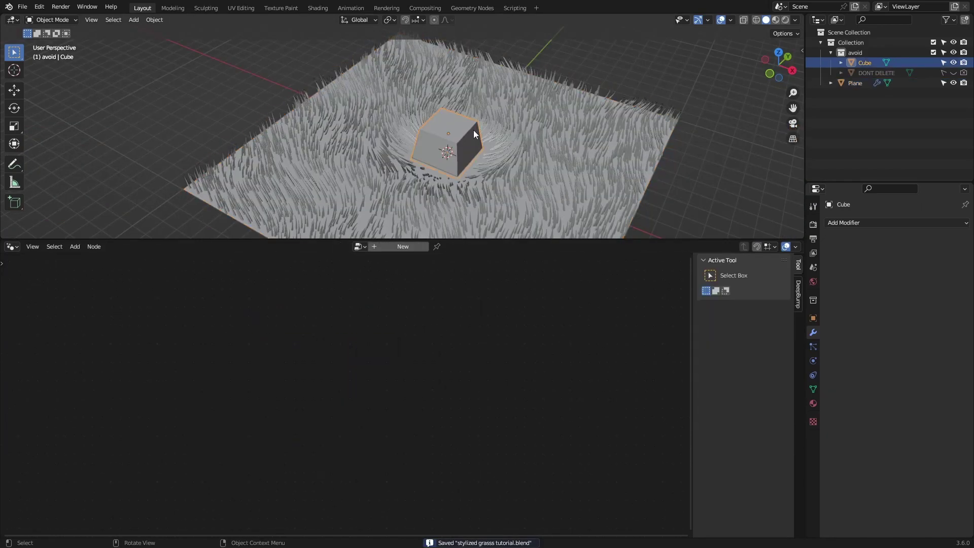
- Move the cube within the grass to test the avoidance, and select the grass plane again
{"action": "key", "text": "g"}
{"action": "left_click", "coordinate": [489, 199]}
{"action": "left_click", "coordinate": [488, 199]}
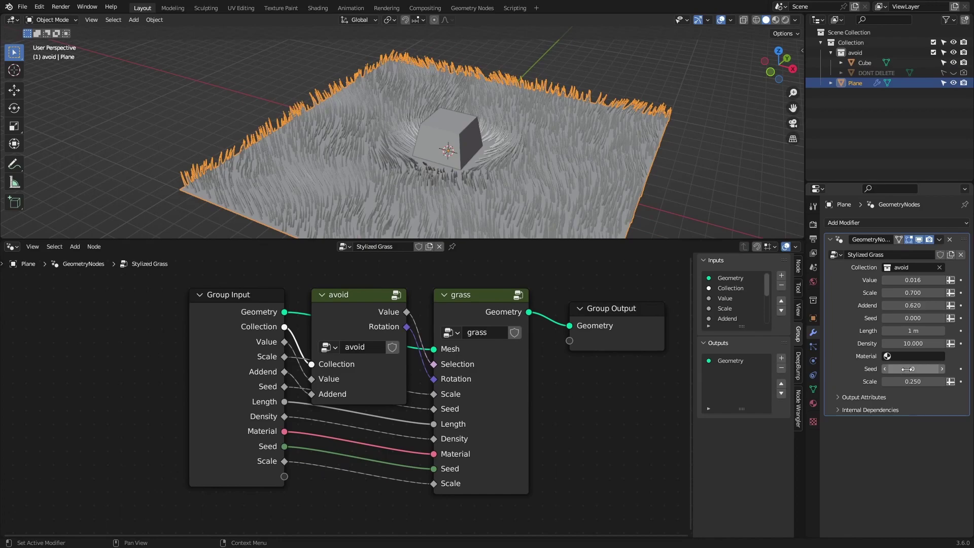
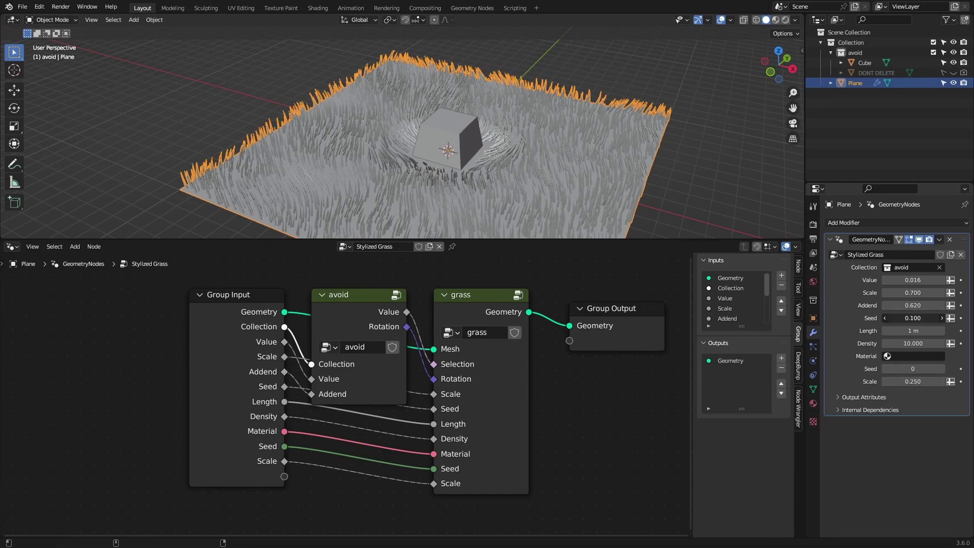
- Drive the grass modifier's first Seed with the expression #frame and play the animation briefly to check the sway
{"action": "left_click_drag", "start_coordinate": [913, 318], "coordinate": [904, 319]}
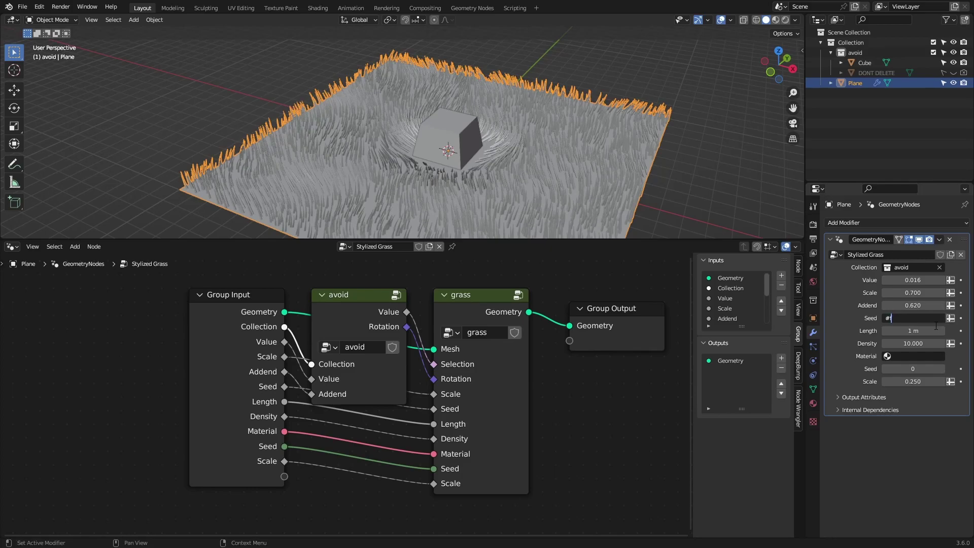
{"action": "key", "text": "Return"}
{"action": "key", "text": "space"}
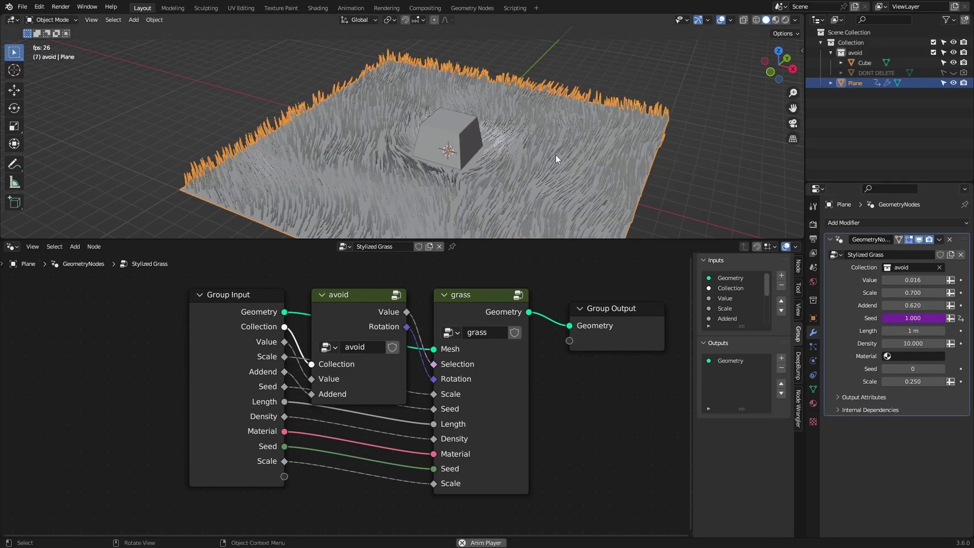
{"action": "scroll", "coordinate": [521, 152], "scroll_direction": "up", "scroll_amount": 3}
{"action": "key", "text": "space"}
- Slow the sway by changing the Seed driver expression to frame/10, and restart playback
{"action": "left_click", "coordinate": [924, 319]}
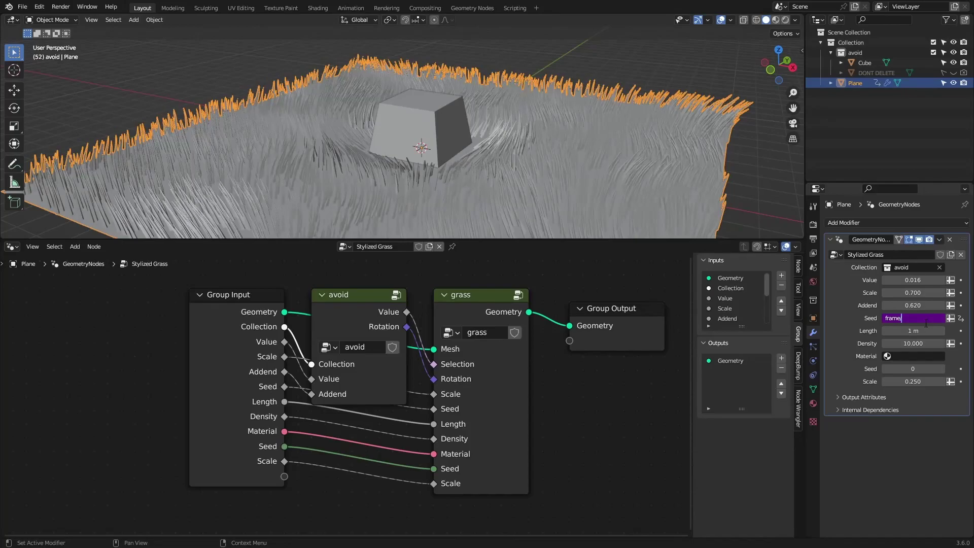
{"action": "type", "text": "/10"}
{"action": "key", "text": "Return"}
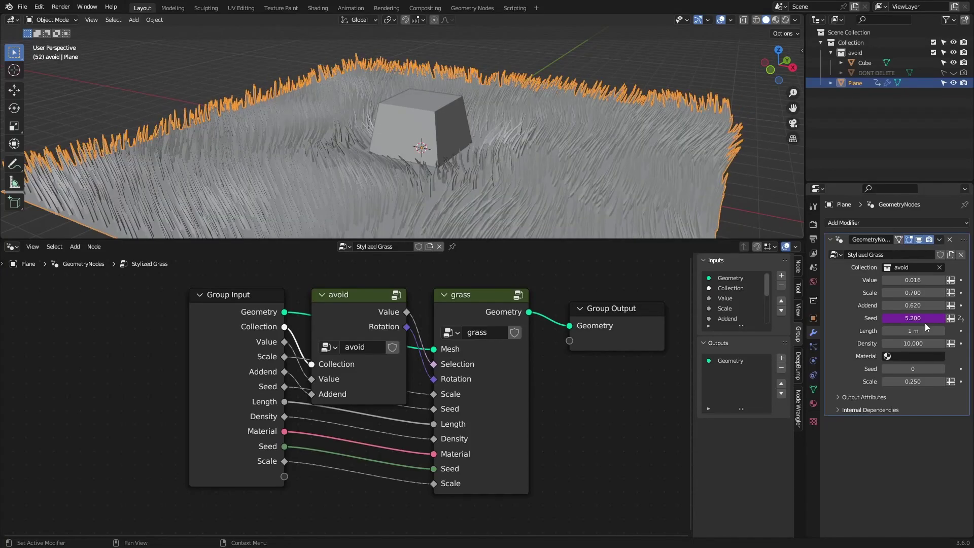
{"action": "key", "text": "space"}
- Duplicate the cube in the avoid collection and move the copy horizontally so it overlaps the original
{"action": "middle_click_drag", "start_coordinate": [519, 105], "coordinate": [465, 152]}
{"action": "scroll", "coordinate": [504, 83], "scroll_direction": "up", "scroll_amount": 3}
{"action": "scroll", "coordinate": [472, 86], "scroll_direction": "down", "scroll_amount": 3}
{"action": "key", "text": "a"}
{"action": "left_click", "coordinate": [416, 128]}
{"action": "key", "text": "shift+d"}
{"action": "key", "text": "shift+z"}
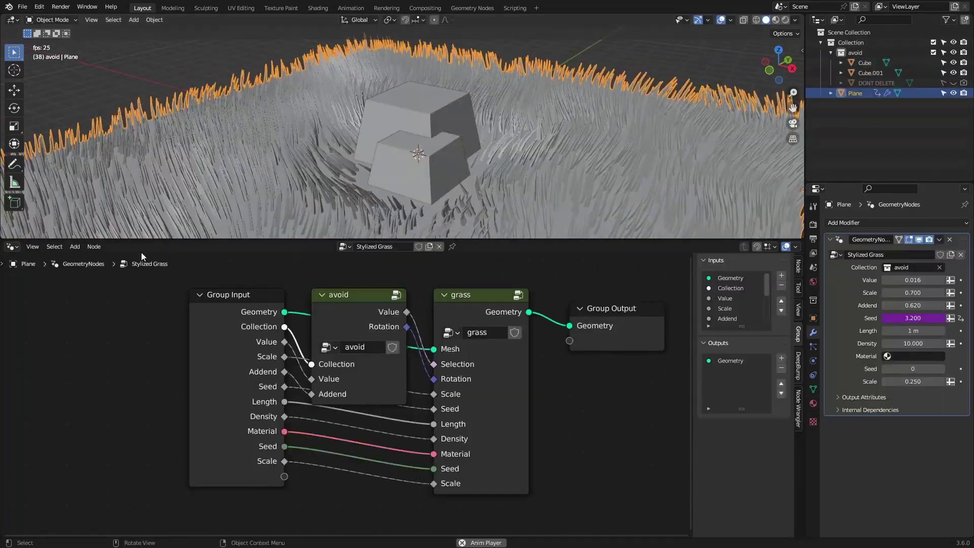
- Change the node area to the Shader Editor and create a new material named Grass for the plane
{"action": "left_click", "coordinate": [12, 247]}
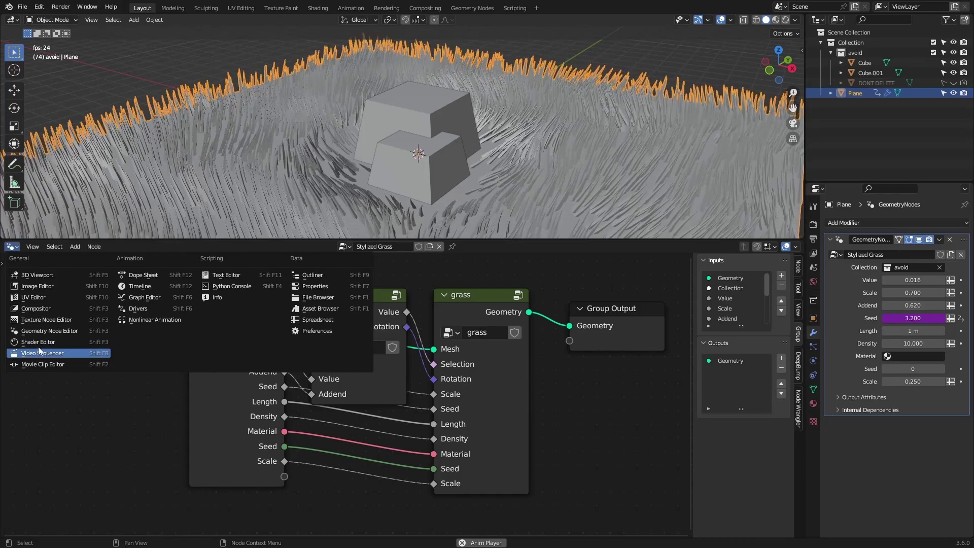
{"action": "left_click", "coordinate": [31, 349]}
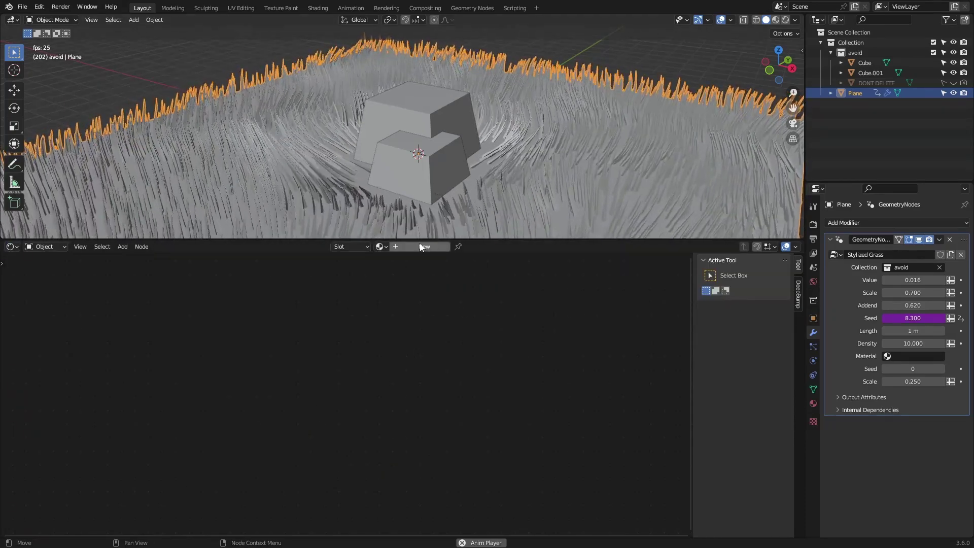
{"action": "left_click", "coordinate": [424, 246]}
{"action": "double_click", "coordinate": [401, 246]}
{"action": "type", "text": "Grass"}
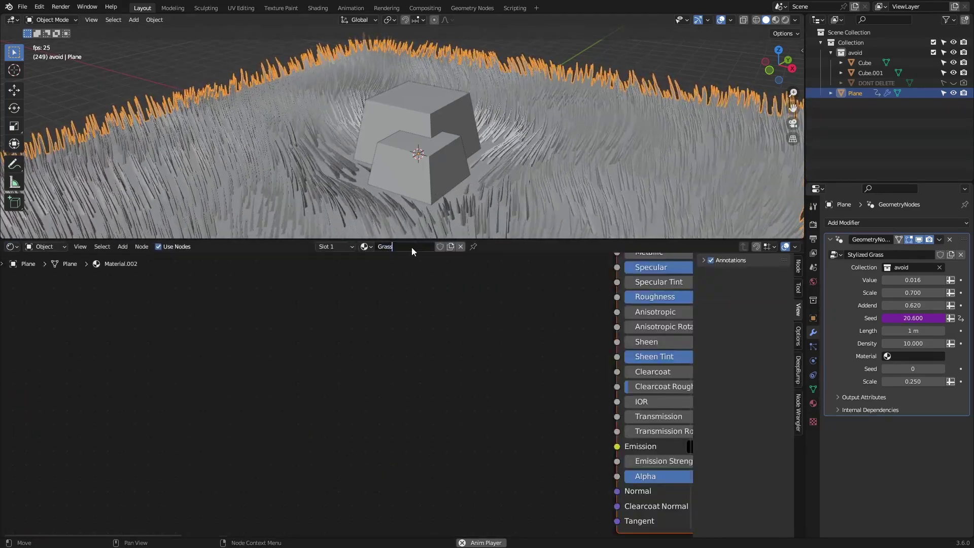
{"action": "key", "text": "Return"}
- Add a Musgrave Texture node to the Grass material, away from the Principled BSDF
{"action": "key", "text": "Home"}
{"action": "key", "text": "shift+a"}
{"action": "left_click", "coordinate": [245, 317]}
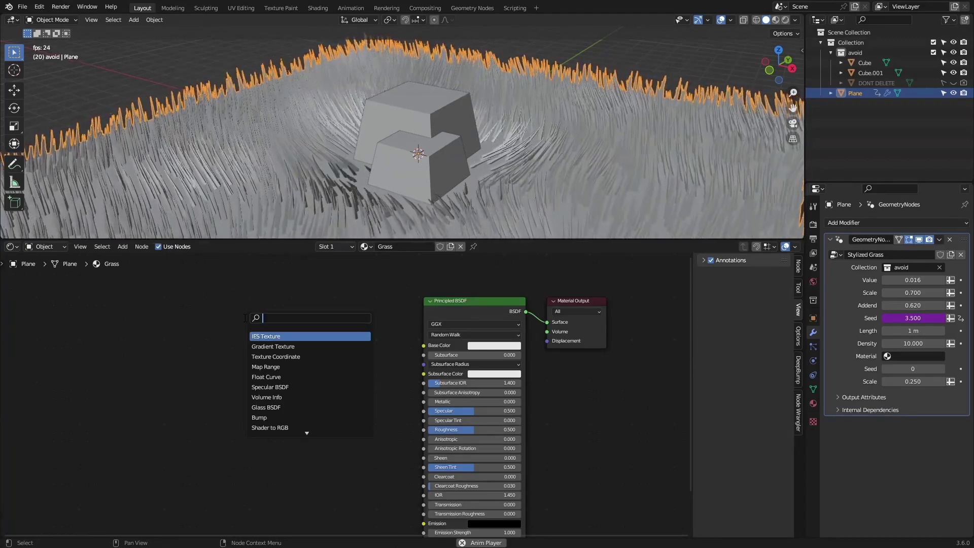
{"action": "type", "text": "mus"}
{"action": "key", "text": "Return"}
{"action": "left_click", "coordinate": [246, 317]}
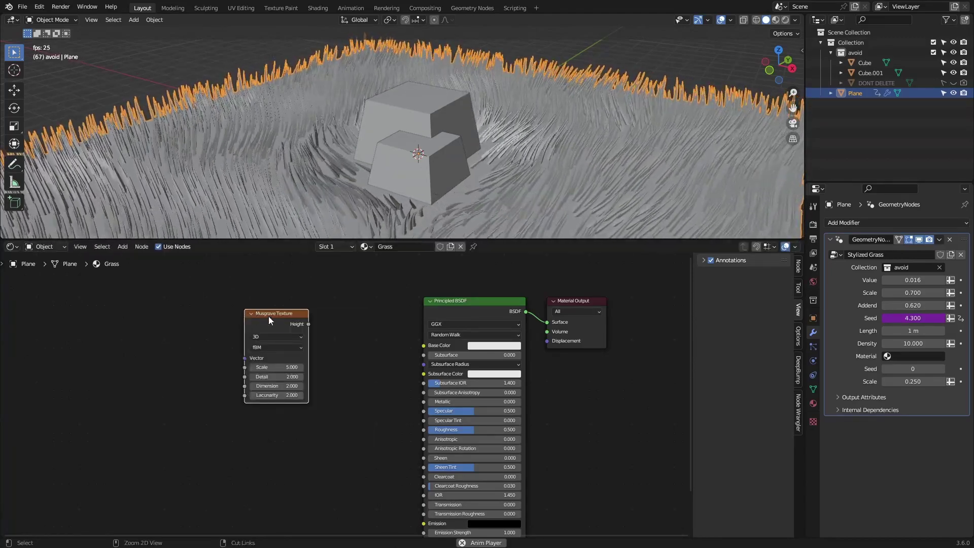
{"action": "left_click_drag", "start_coordinate": [259, 315], "coordinate": [163, 304]}
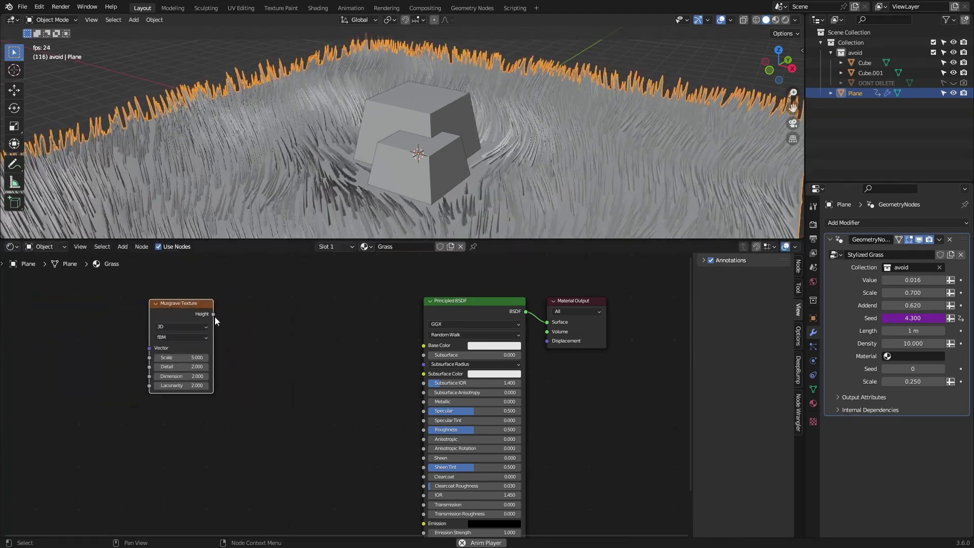
- Add a Voronoi Texture node to the Grass material and delete the Musgrave Texture node
{"action": "scroll", "coordinate": [265, 337], "scroll_direction": "down", "scroll_amount": 1}
{"action": "middle_click_drag", "start_coordinate": [264, 338], "coordinate": [266, 312]}
{"action": "key", "text": "shift+a"}
{"action": "type", "text": "voro"}
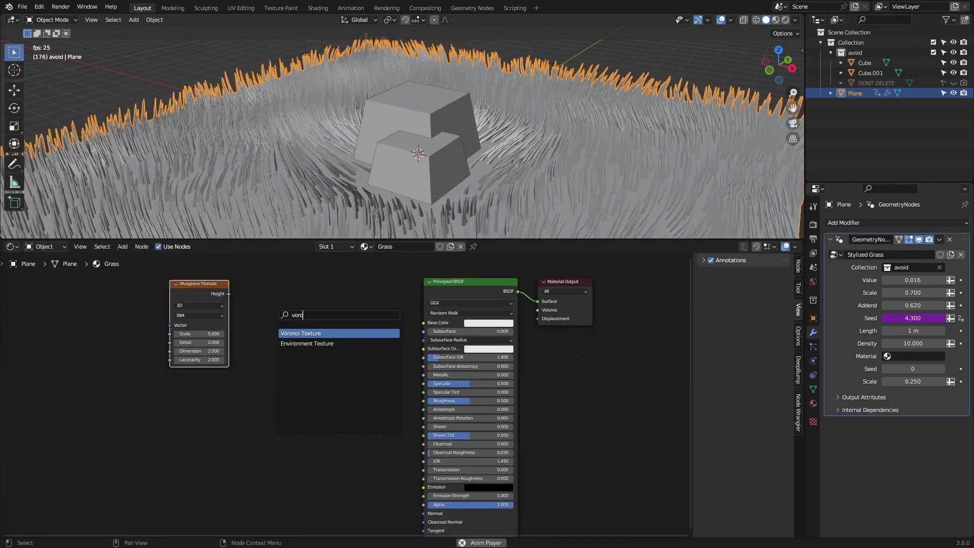
{"action": "key", "text": "Return"}
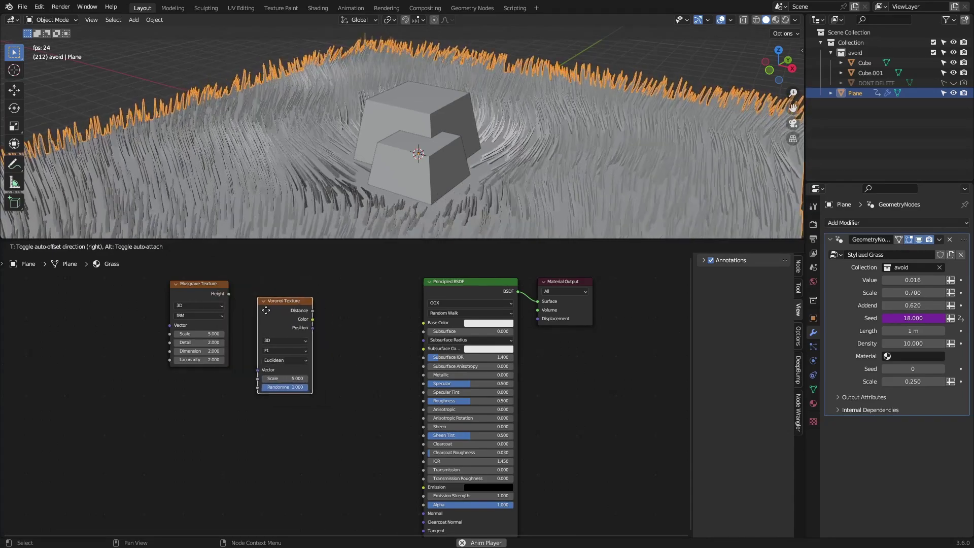
{"action": "left_click", "coordinate": [260, 301]}
{"action": "left_click", "coordinate": [197, 297]}
{"action": "key", "text": "x"}
{"action": "left_click_drag", "start_coordinate": [269, 318], "coordinate": [225, 324]}
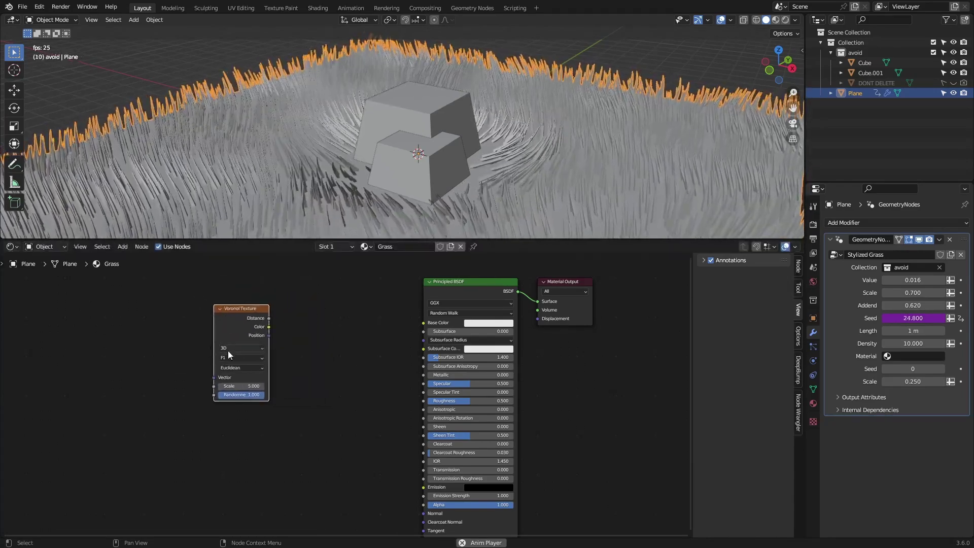
- Move the Voronoi Texture further from the Principled BSDF and set its feature to Smooth F1
{"action": "scroll", "coordinate": [231, 355], "scroll_direction": "up", "scroll_amount": 5}
{"action": "middle_click_drag", "start_coordinate": [236, 358], "coordinate": [262, 398]}
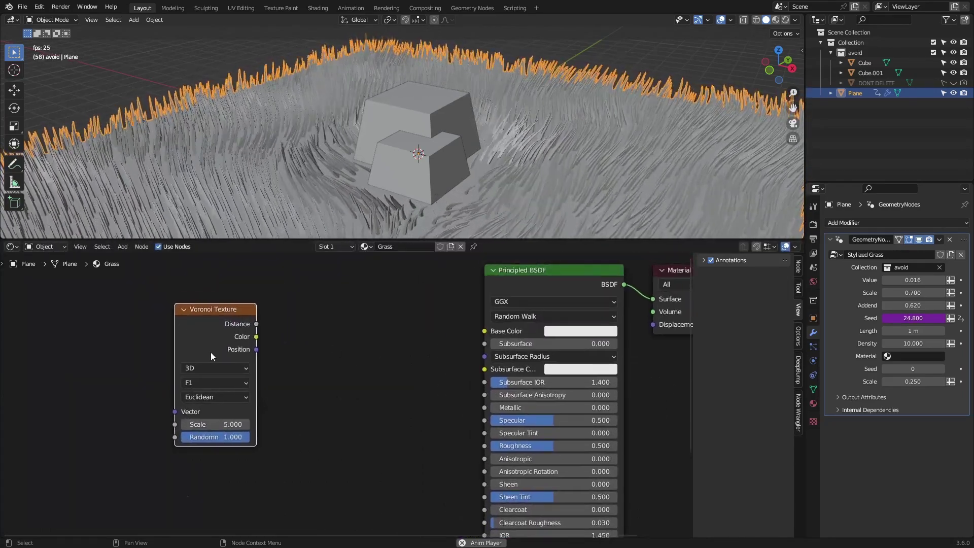
{"action": "left_click_drag", "start_coordinate": [211, 353], "coordinate": [155, 363]}
{"action": "scroll", "coordinate": [239, 363], "scroll_direction": "down", "scroll_amount": 2}
{"action": "middle_click_drag", "start_coordinate": [231, 362], "coordinate": [309, 352]}
{"action": "scroll", "coordinate": [284, 357], "scroll_direction": "up", "scroll_amount": 3}
{"action": "middle_click_drag", "start_coordinate": [310, 423], "coordinate": [327, 410]}
{"action": "scroll", "coordinate": [327, 410], "scroll_direction": "up", "scroll_amount": 1}
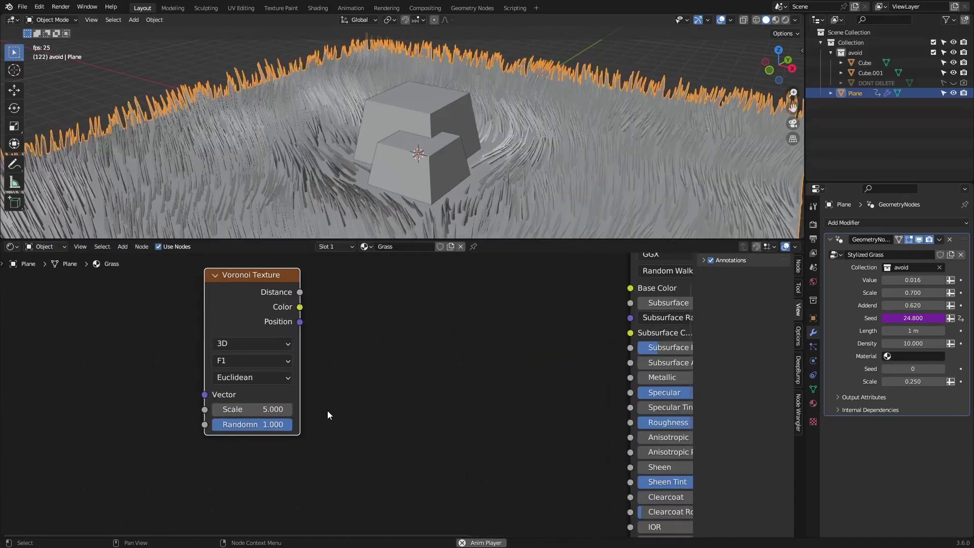
{"action": "left_click", "coordinate": [220, 361]}
{"action": "left_click", "coordinate": [236, 406]}
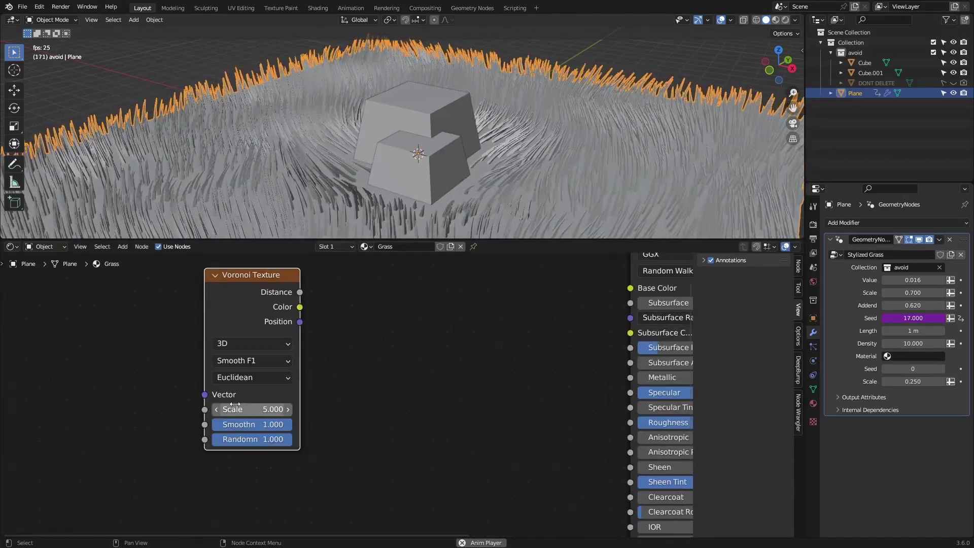
{"action": "scroll", "coordinate": [249, 405], "scroll_direction": "down", "scroll_amount": 1}
{"action": "middle_click_drag", "start_coordinate": [248, 405], "coordinate": [244, 419]}
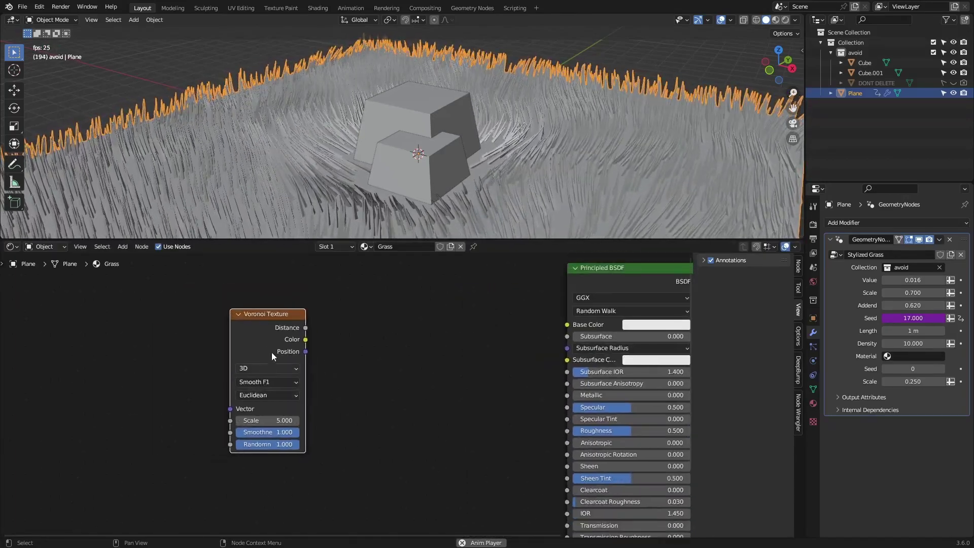
- Switch the viewport to rendered shading, stop playback and preview the Voronoi Texture's Color on the grass
{"action": "left_click", "coordinate": [785, 20]}
{"action": "scroll", "coordinate": [561, 165], "scroll_direction": "down", "scroll_amount": 4}
{"action": "middle_click_drag", "start_coordinate": [543, 160], "coordinate": [542, 165]}
{"action": "key", "text": "space"}
{"action": "middle_click_drag", "start_coordinate": [471, 163], "coordinate": [476, 166]}
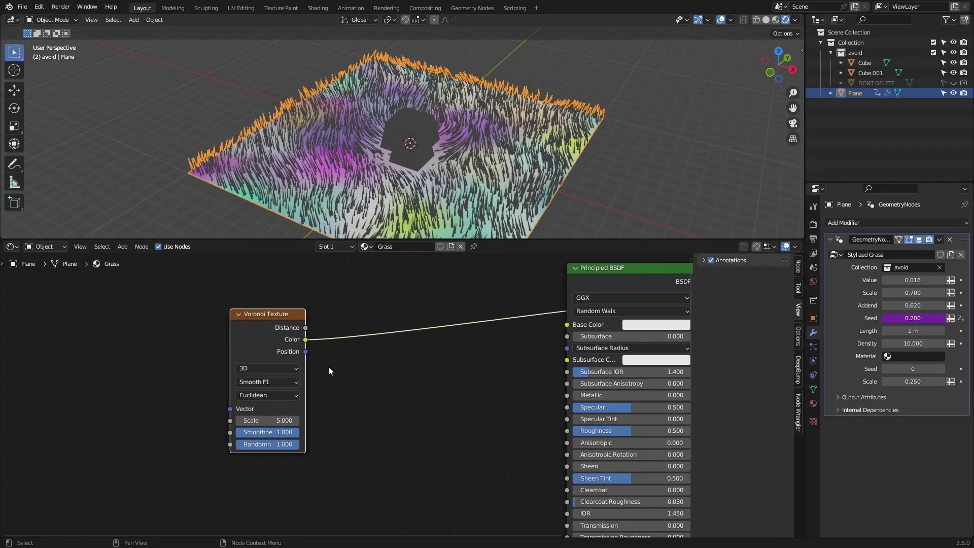
{"action": "scroll", "coordinate": [445, 198], "scroll_direction": "up", "scroll_amount": 8}
{"action": "scroll", "coordinate": [426, 92], "scroll_direction": "down", "scroll_amount": 8}
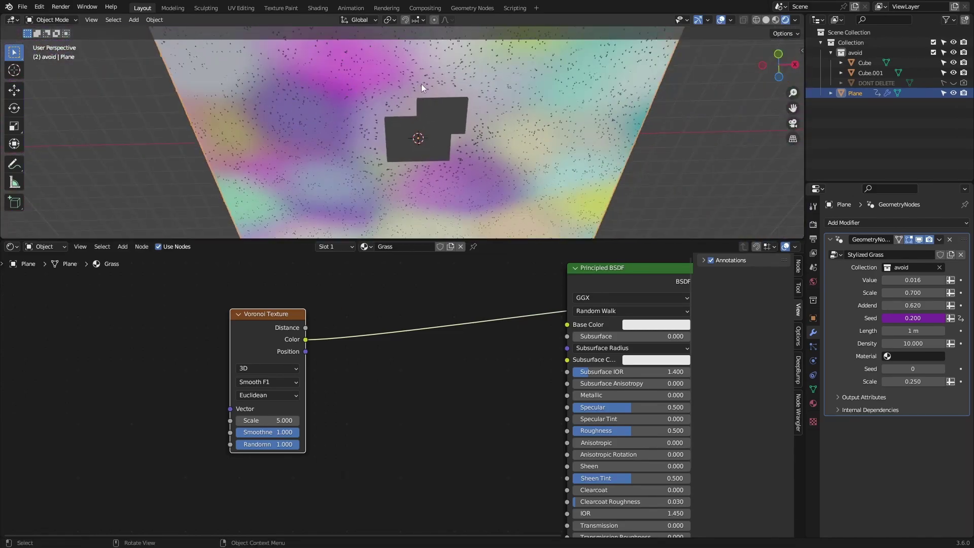
{"action": "middle_click_drag", "start_coordinate": [494, 150], "coordinate": [469, 157]}
{"action": "scroll", "coordinate": [553, 318], "scroll_direction": "down", "scroll_amount": 5}
{"action": "middle_click_drag", "start_coordinate": [553, 318], "coordinate": [376, 388]}
- Replace the Principled BSDF with an Emission shader connected to the Material Output's Surface
{"action": "left_click", "coordinate": [431, 364], "text": "ctrl+shift"}
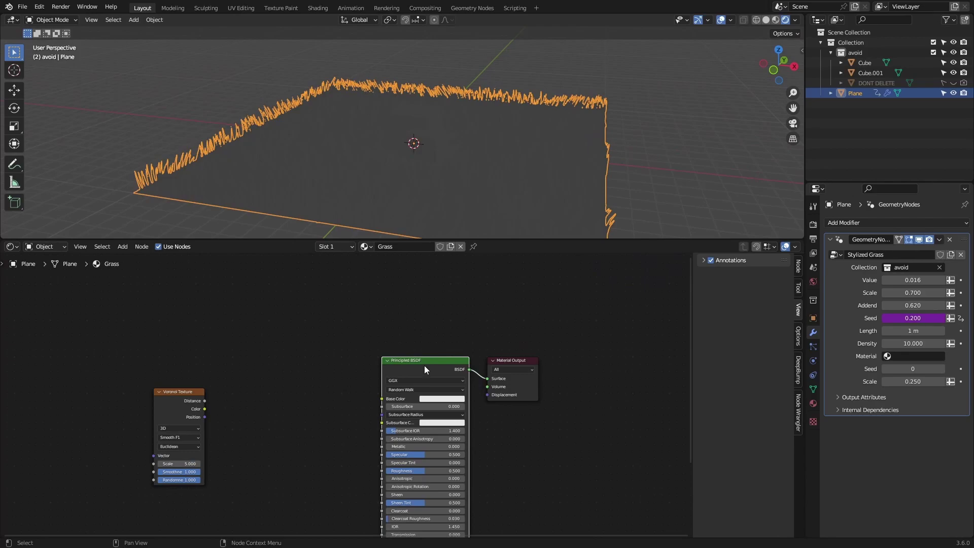
{"action": "key", "text": "x"}
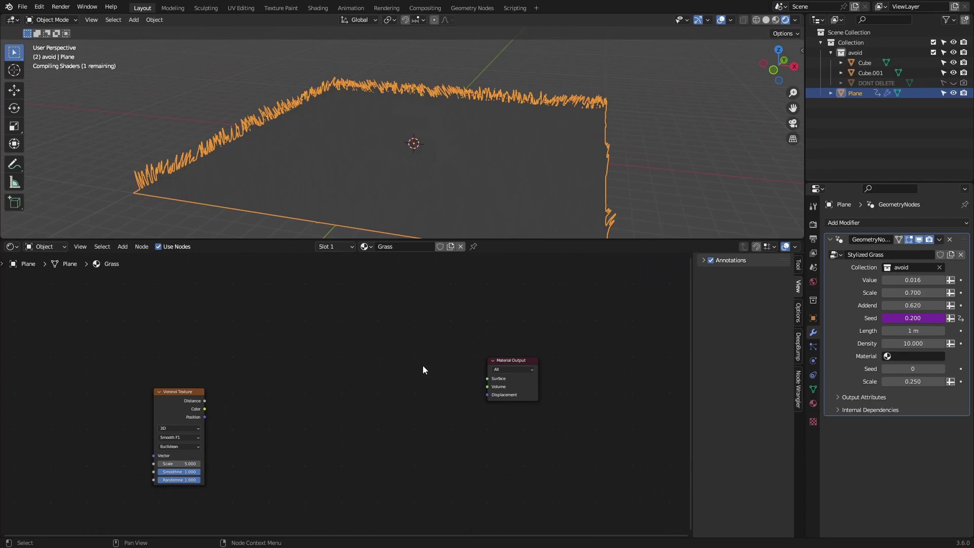
{"action": "key", "text": "shift+a"}
{"action": "left_click", "coordinate": [422, 366]}
{"action": "type", "text": "e"}
{"action": "left_click", "coordinate": [464, 383]}
{"action": "left_click", "coordinate": [458, 377]}
{"action": "left_click", "coordinate": [458, 377], "text": "ctrl+shift"}
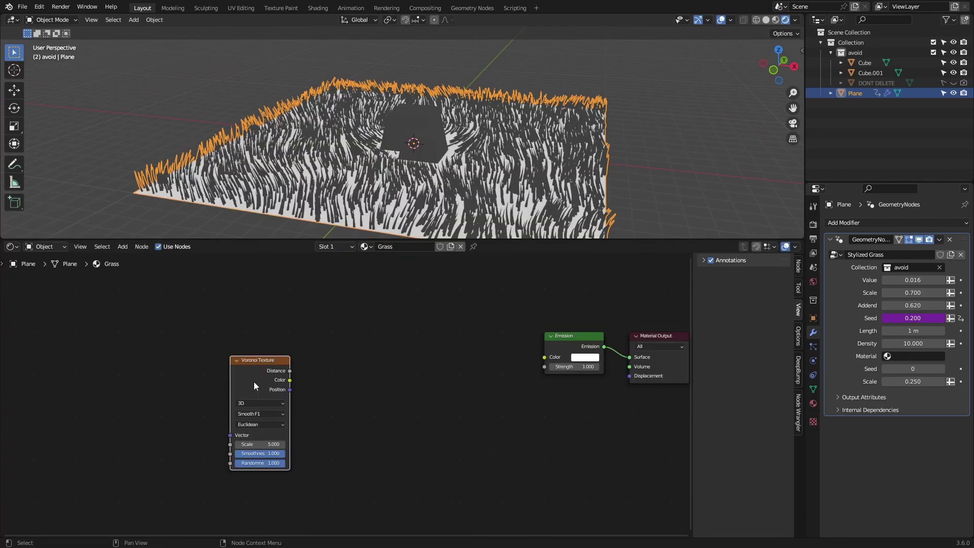
- Add Texture Coordinate and Mapping nodes feeding the Voronoi Texture, and move the three nodes closer to the Emission shader
{"action": "key", "text": "ctrl+t"}
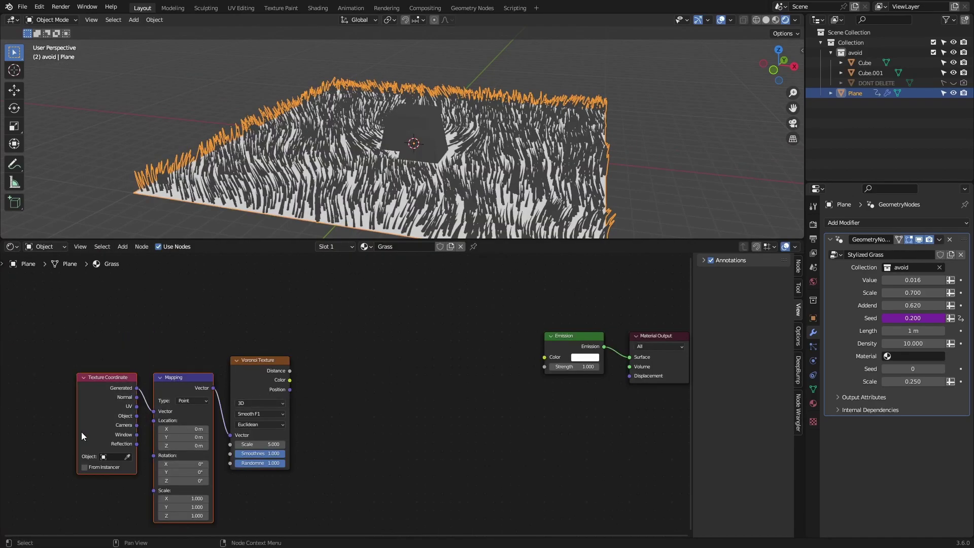
{"action": "left_click_drag", "start_coordinate": [182, 386], "coordinate": [358, 345]}
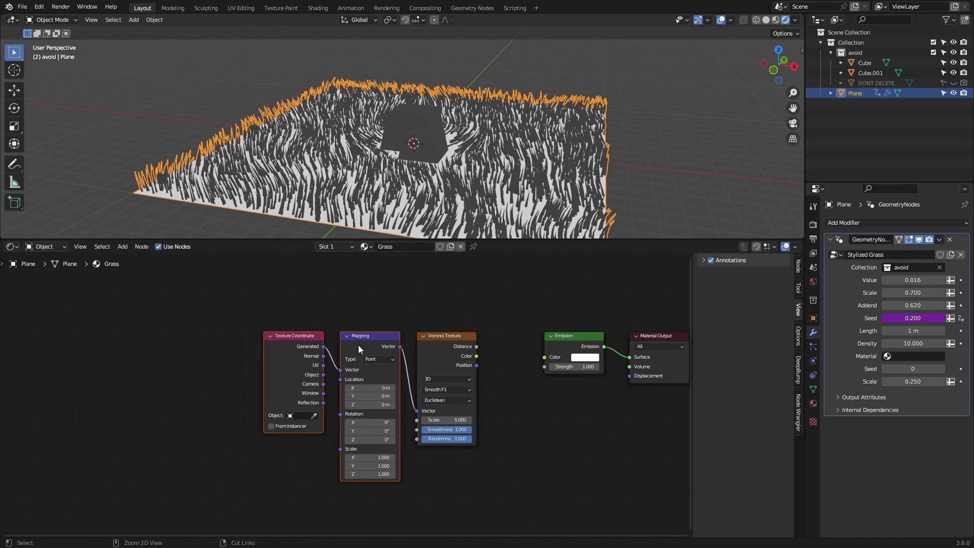
{"action": "middle_click_drag", "start_coordinate": [419, 340], "coordinate": [344, 335]}
{"action": "scroll", "coordinate": [335, 333], "scroll_direction": "up", "scroll_amount": 3}
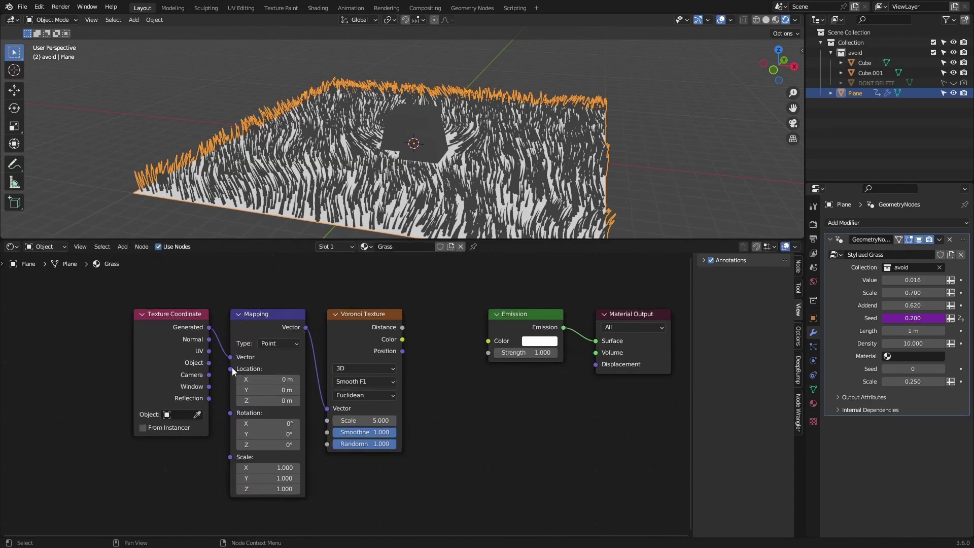
{"action": "middle_click_drag", "start_coordinate": [233, 369], "coordinate": [277, 412]}
- Move the texture nodes away from the Emission shader to make room, and set the Voronoi Texture's Scale to 0.200
{"action": "key", "text": "g"}
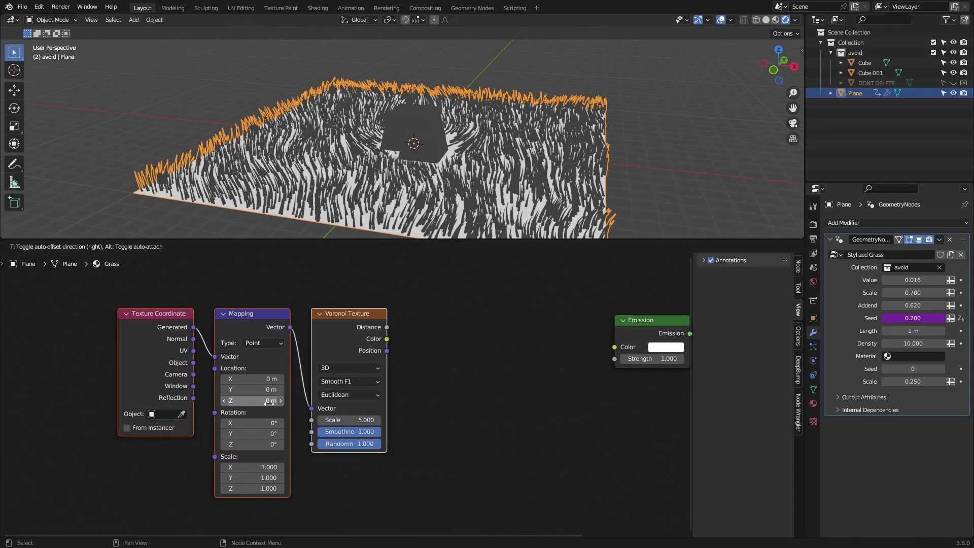
{"action": "left_click", "coordinate": [270, 401]}
{"action": "left_click", "coordinate": [467, 429]}
{"action": "scroll", "coordinate": [474, 416], "scroll_direction": "up", "scroll_amount": 4}
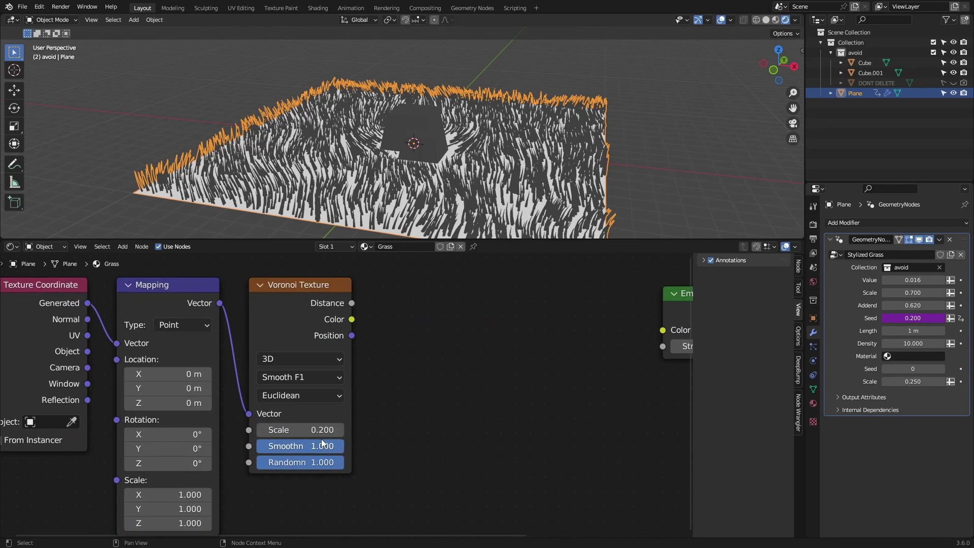
{"action": "scroll", "coordinate": [288, 447], "scroll_direction": "down", "scroll_amount": 1}
{"action": "middle_click_drag", "start_coordinate": [370, 393], "coordinate": [209, 392]}
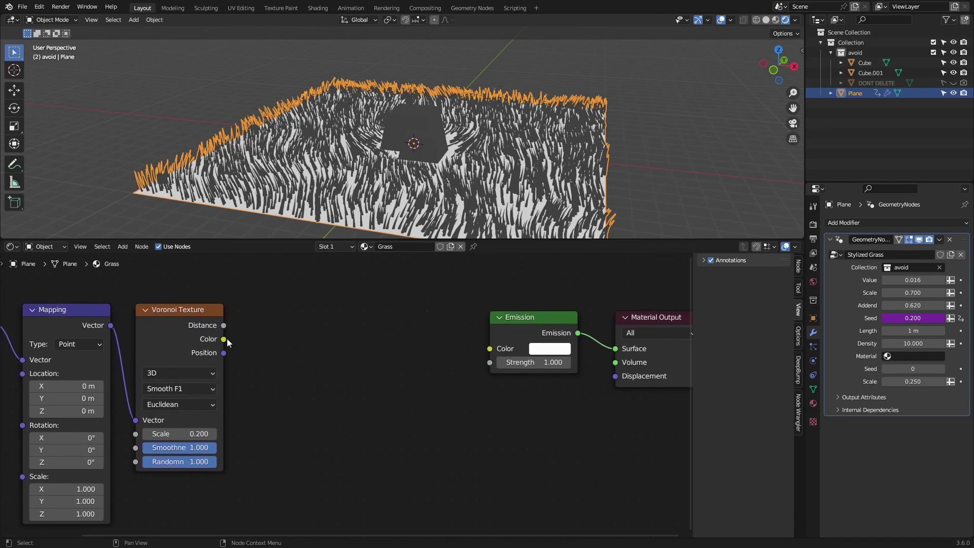
- Add a Map Range node fed by the Voronoi Texture's Color, set its data type to Float and place it beside the texture
{"action": "left_click_drag", "start_coordinate": [306, 342], "coordinate": [308, 343]}
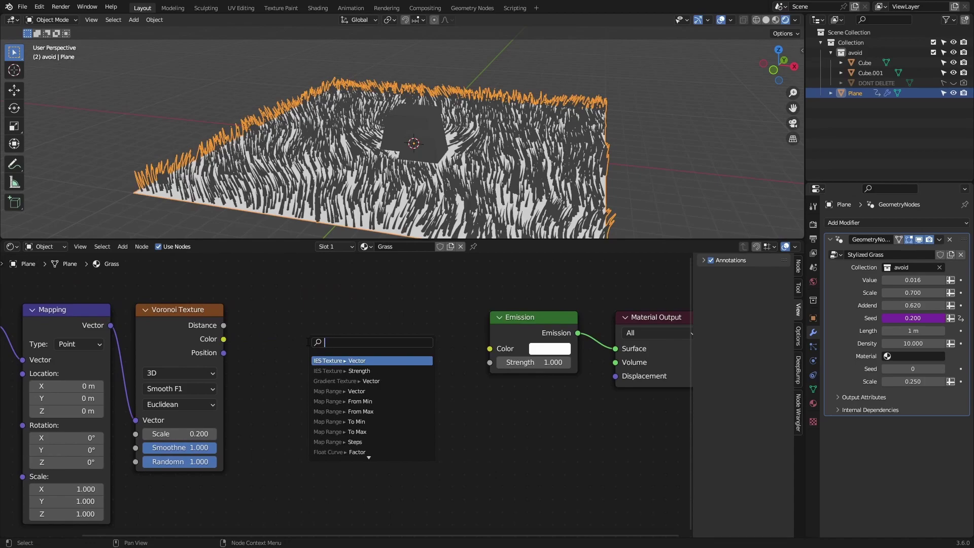
{"action": "type", "text": "map range"}
{"action": "left_click", "coordinate": [371, 370]}
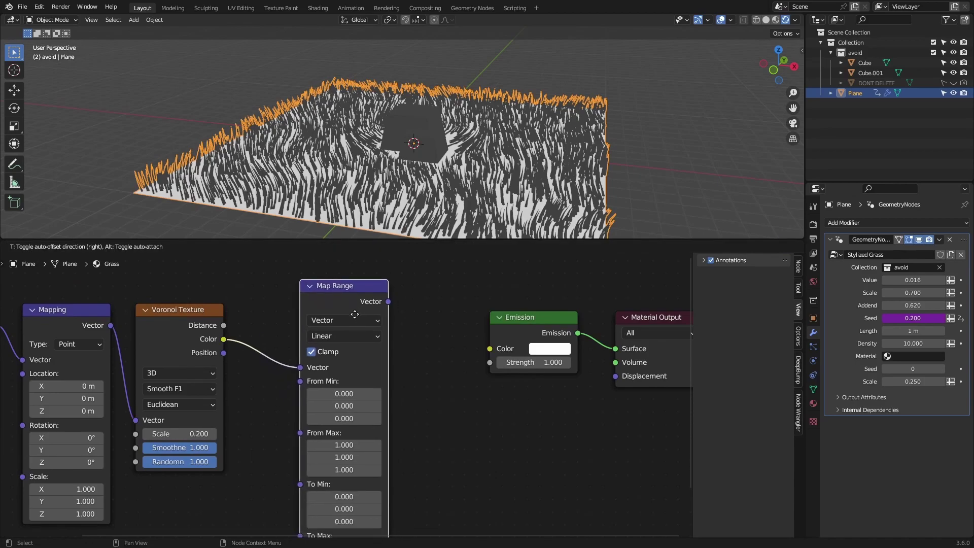
{"action": "left_click", "coordinate": [348, 315]}
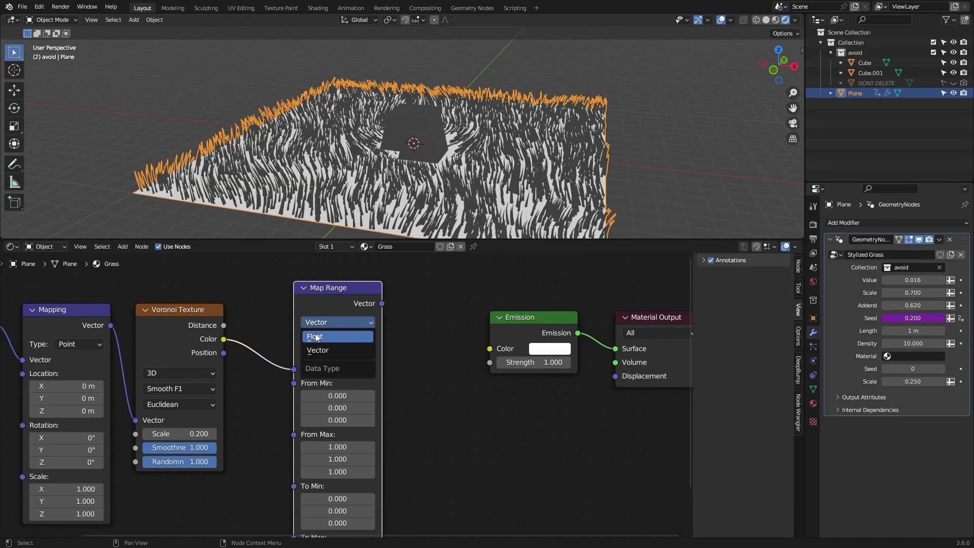
{"action": "left_click", "coordinate": [316, 337]}
{"action": "left_click_drag", "start_coordinate": [223, 339], "coordinate": [255, 407]}
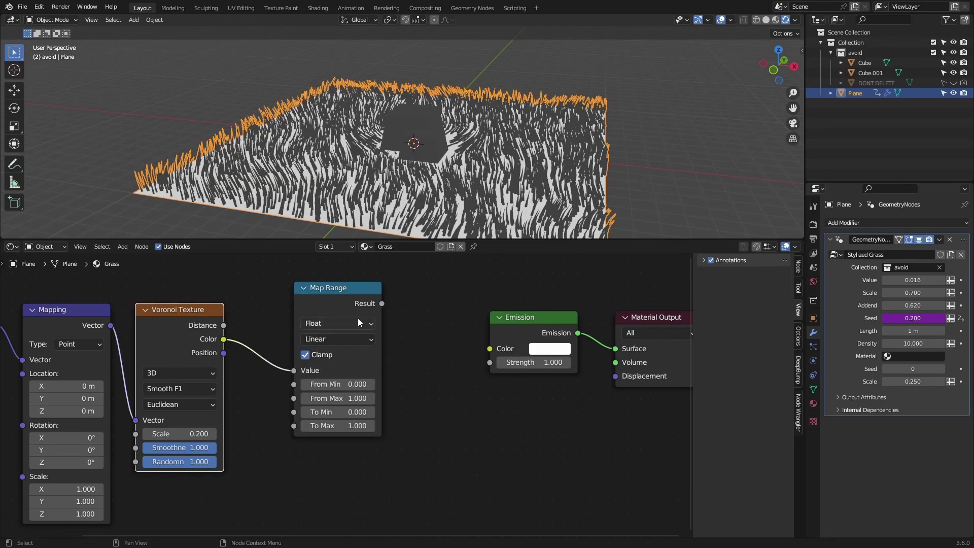
{"action": "left_click_drag", "start_coordinate": [357, 307], "coordinate": [360, 320]}
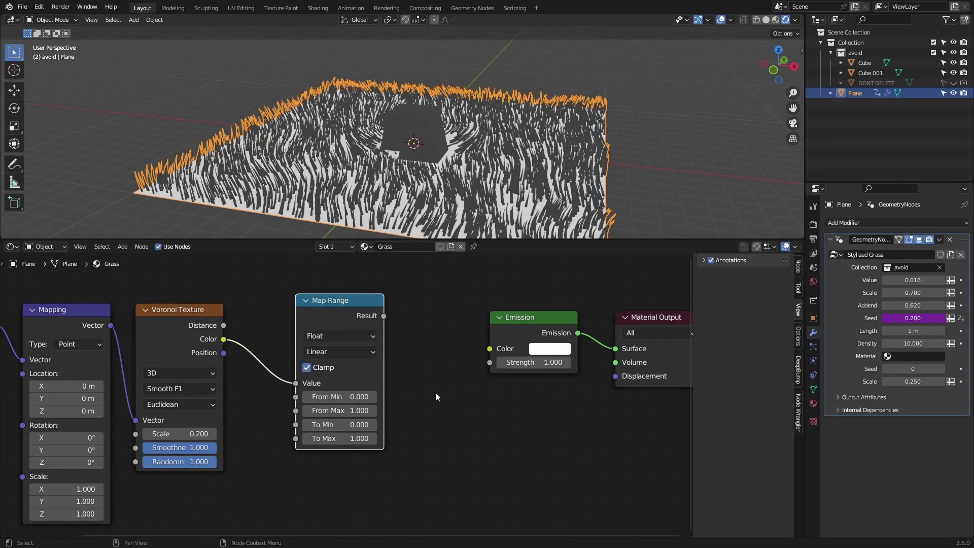
- Add a Hue/Saturation/Value node feeding the Emission's Color, and connect the Map Range's Result to its Hue
{"action": "key", "text": "shift+a"}
{"action": "type", "text": "H"}
{"action": "key", "text": "Return"}
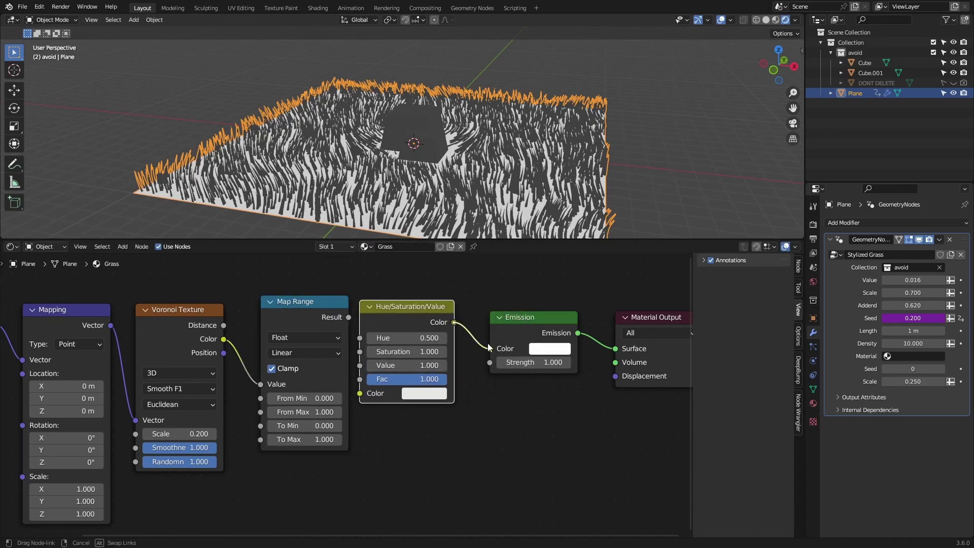
{"action": "left_click_drag", "start_coordinate": [488, 343], "coordinate": [489, 349]}
{"action": "left_click_drag", "start_coordinate": [435, 388], "coordinate": [443, 387]}
{"action": "left_click_drag", "start_coordinate": [368, 337], "coordinate": [298, 315]}
- Set the Hue/Saturation/Value node's Color to bright green, about hue 0.347, saturation 0.997 and value 1.000
{"action": "left_click", "coordinate": [433, 392]}
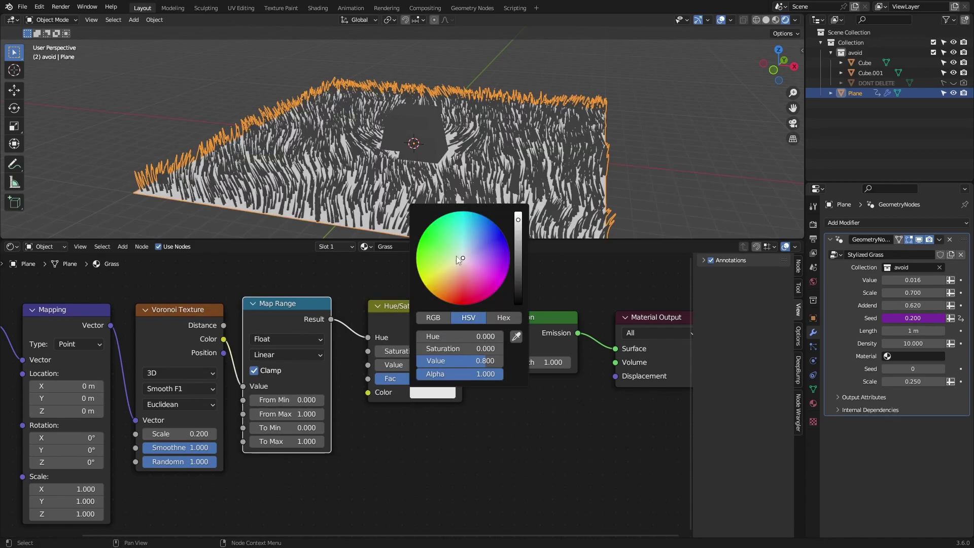
{"action": "left_click", "coordinate": [455, 233]}
{"action": "left_click_drag", "start_coordinate": [455, 233], "coordinate": [425, 230]}
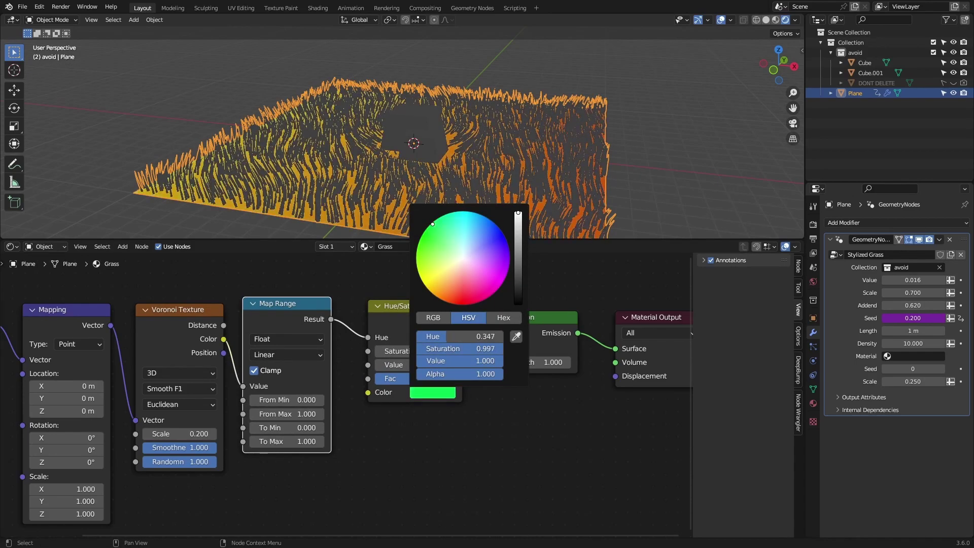
- Move the Voronoi Texture slightly away from the Map Range, and set the Map Range's To Min to 0.200 and To Max to 0.500
{"action": "middle_click_drag", "start_coordinate": [556, 147], "coordinate": [522, 142]}
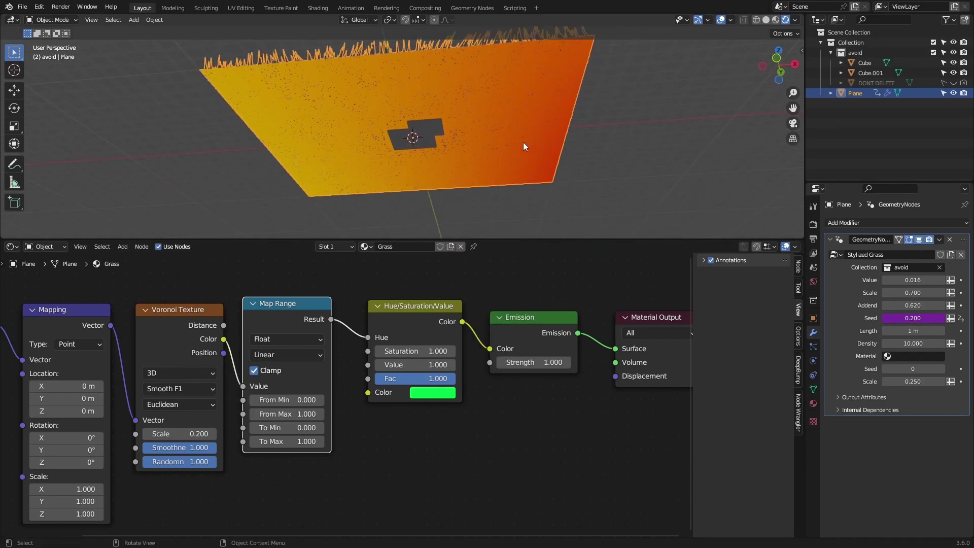
{"action": "scroll", "coordinate": [523, 142], "scroll_direction": "up", "scroll_amount": 3}
{"action": "scroll", "coordinate": [309, 449], "scroll_direction": "up", "scroll_amount": 2}
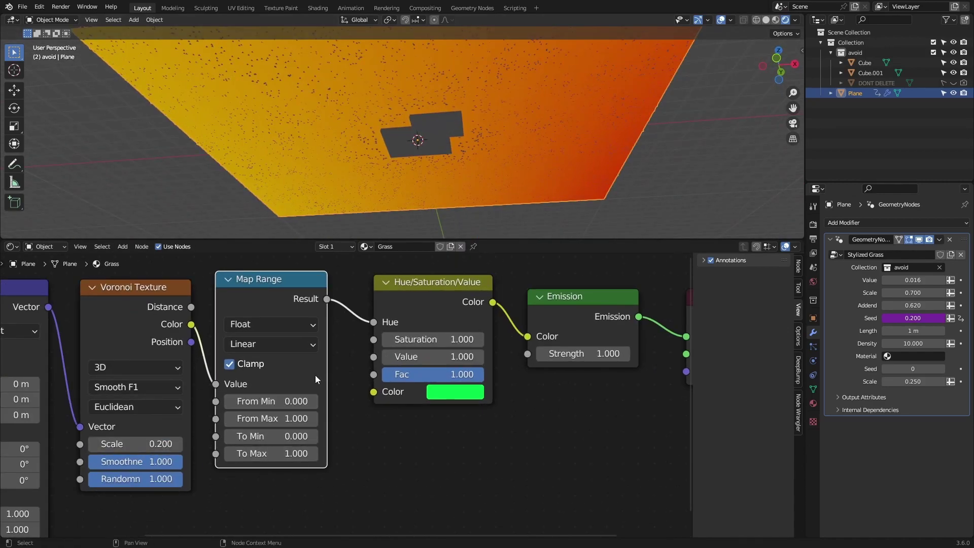
{"action": "scroll", "coordinate": [403, 172], "scroll_direction": "down", "scroll_amount": 2}
{"action": "middle_click_drag", "start_coordinate": [403, 172], "coordinate": [373, 189]}
{"action": "scroll", "coordinate": [259, 416], "scroll_direction": "up", "scroll_amount": 1}
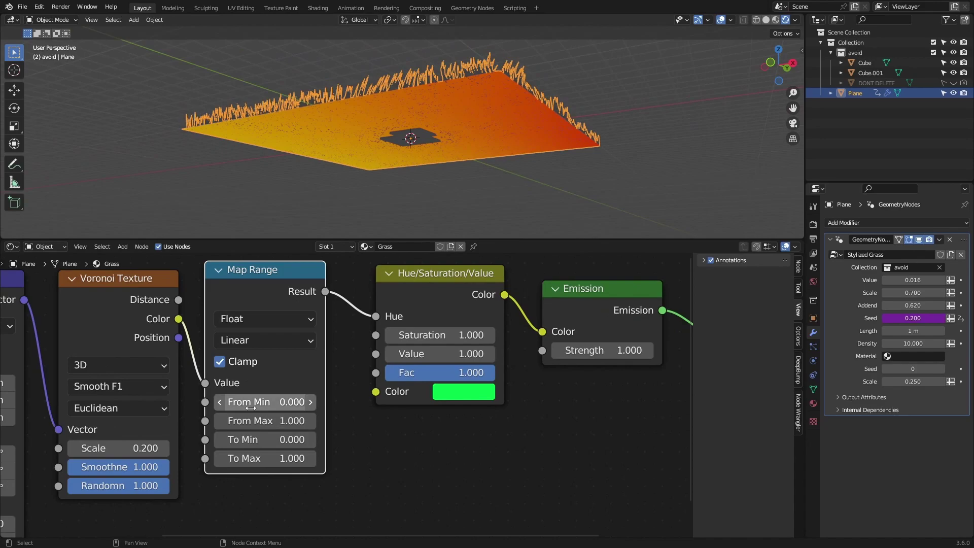
{"action": "left_click_drag", "start_coordinate": [133, 310], "coordinate": [129, 310]}
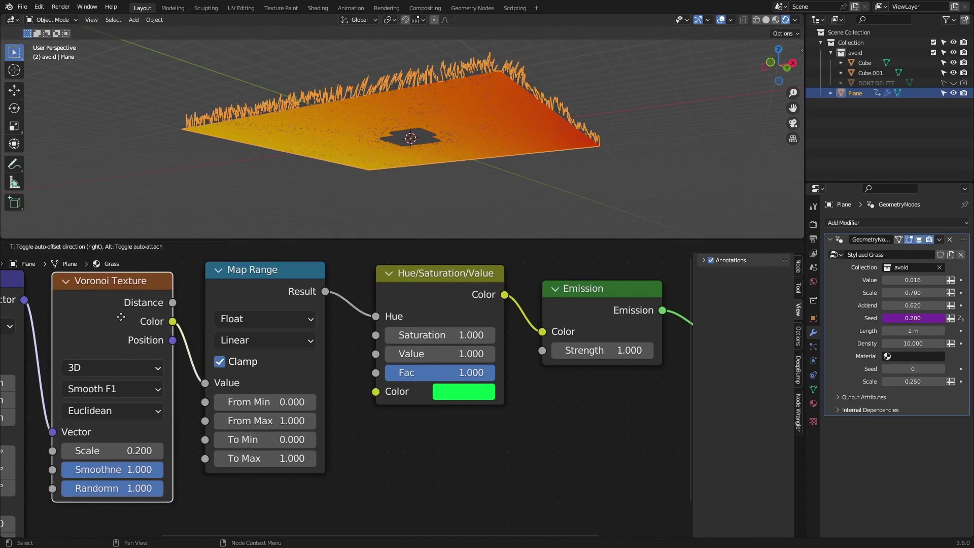
{"action": "scroll", "coordinate": [241, 422], "scroll_direction": "up", "scroll_amount": 1}
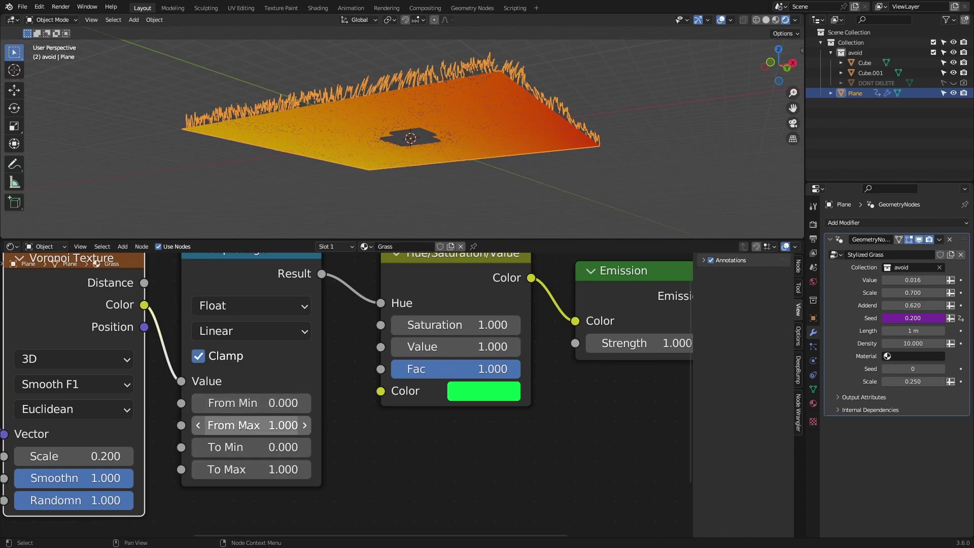
{"action": "scroll", "coordinate": [257, 413], "scroll_direction": "up", "scroll_amount": 2}
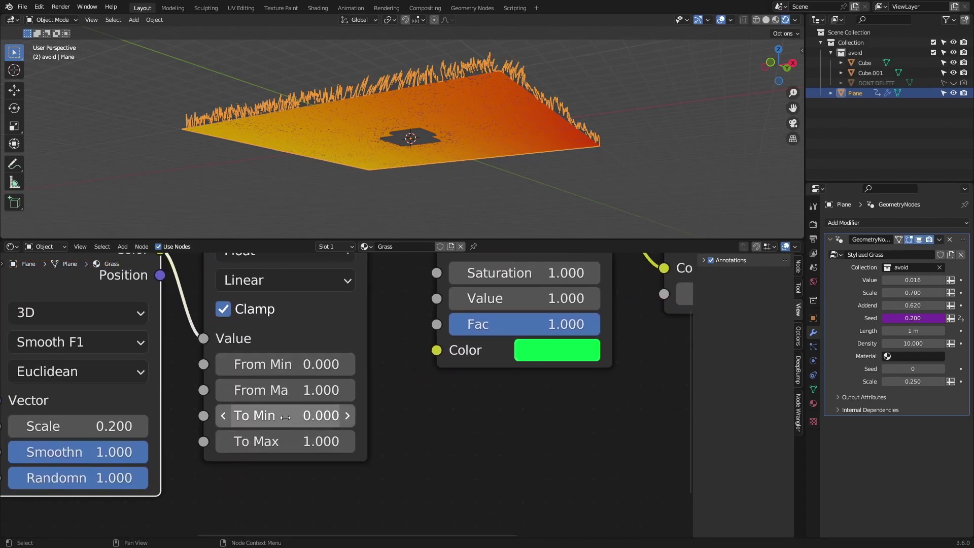
{"action": "left_click", "coordinate": [280, 421]}
{"action": "type", "text": "0.2"}
{"action": "key", "text": "Return"}
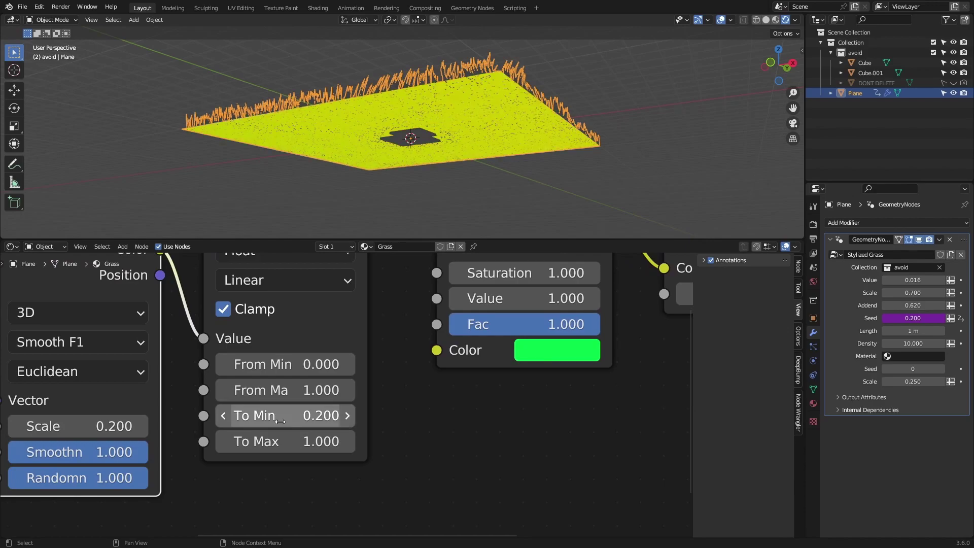
{"action": "left_click", "coordinate": [278, 441]}
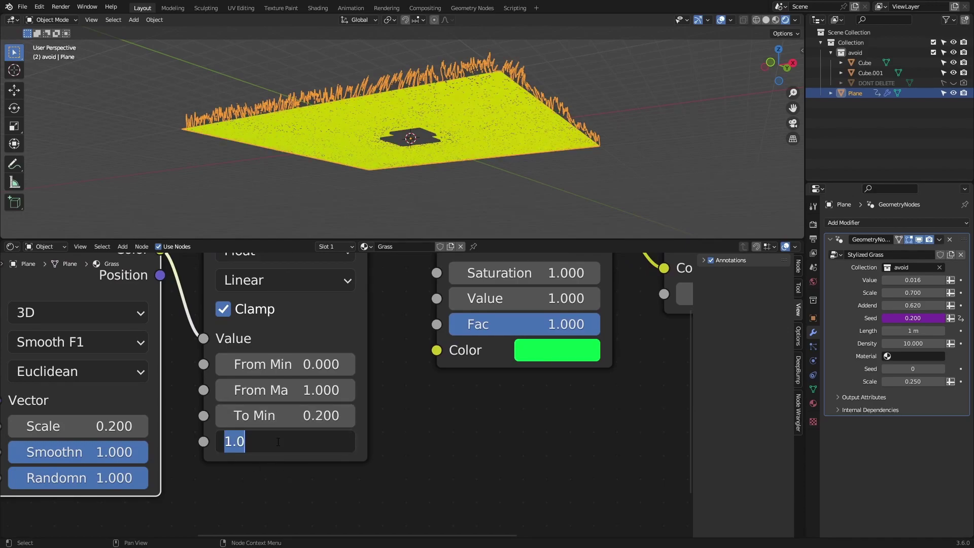
{"action": "type", "text": "0.5"}
{"action": "key", "text": "Return"}
- Change the Hue/Saturation/Value node's Color to a paler green with a saturation of about 0.778
{"action": "scroll", "coordinate": [565, 158], "scroll_direction": "down", "scroll_amount": 3}
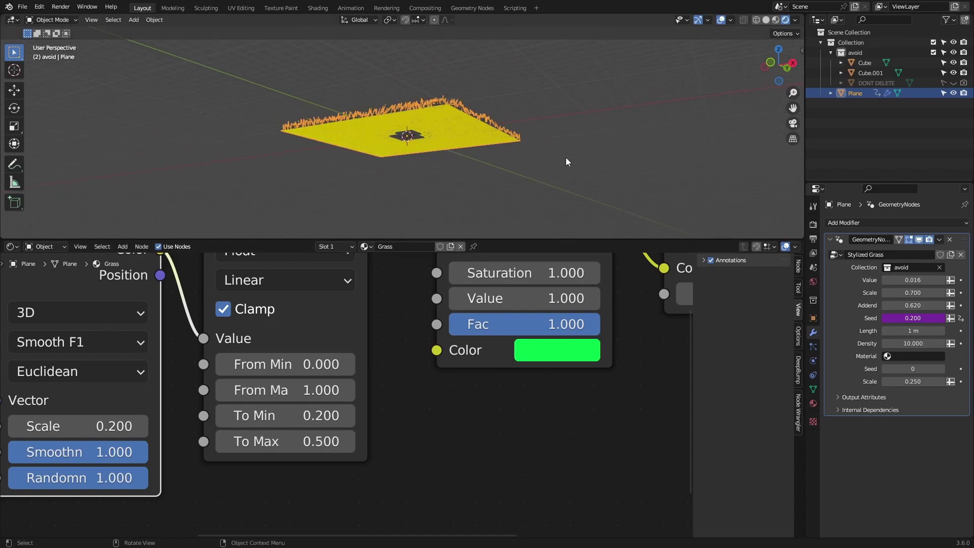
{"action": "middle_click_drag", "start_coordinate": [565, 158], "coordinate": [553, 208]}
{"action": "middle_click_drag", "start_coordinate": [436, 325], "coordinate": [355, 399]}
{"action": "scroll", "coordinate": [355, 399], "scroll_direction": "down", "scroll_amount": 4}
{"action": "scroll", "coordinate": [428, 164], "scroll_direction": "up", "scroll_amount": 4}
{"action": "middle_click_drag", "start_coordinate": [428, 163], "coordinate": [440, 190]}
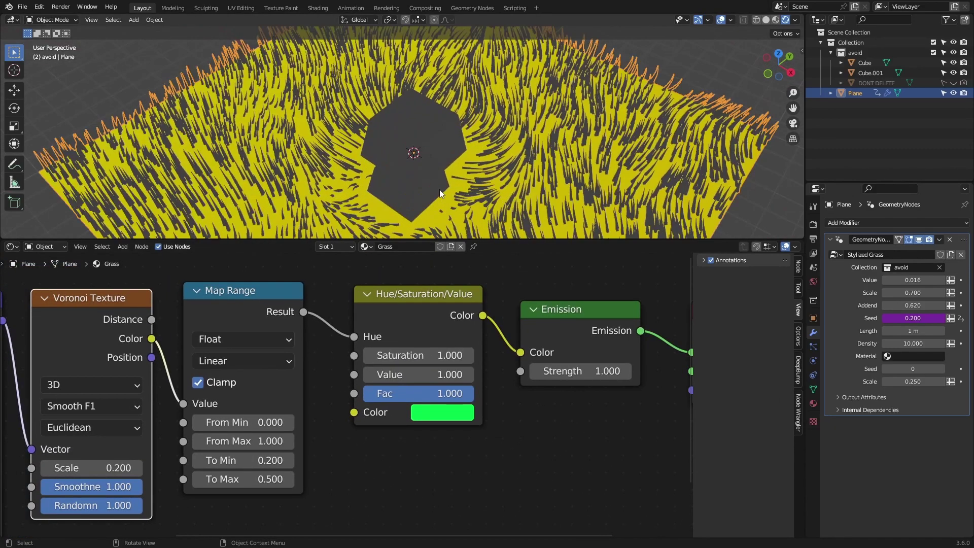
{"action": "left_click", "coordinate": [447, 416]}
{"action": "left_click_drag", "start_coordinate": [486, 206], "coordinate": [459, 208]}
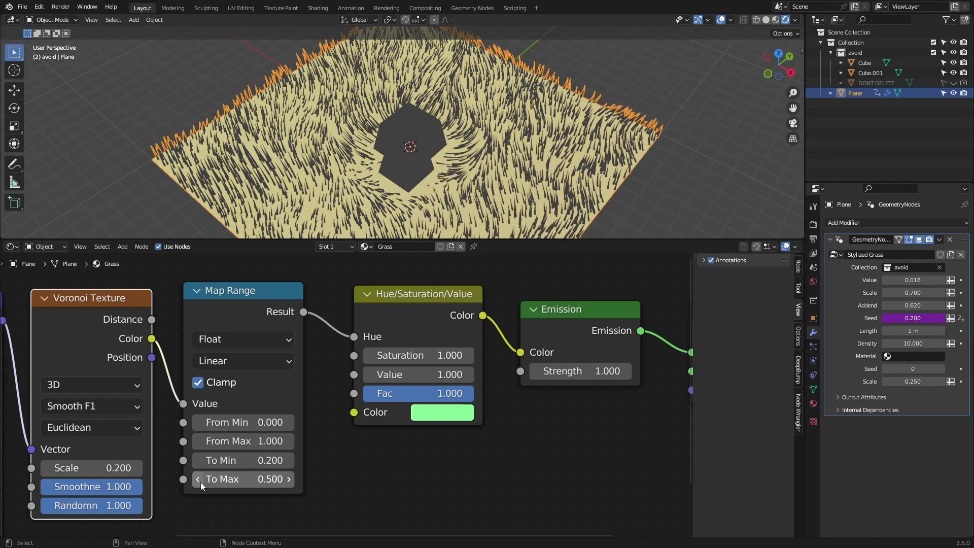
- Duplicate the Map Range below the original, feed it the Voronoi Texture's Color and connect its Result to the Hue/Saturation/Value node's Value
{"action": "mouse_move", "coordinate": [243, 460]}
{"action": "left_mouse_down"}
{"action": "mouse_move", "coordinate": [267, 460]}
{"action": "mouse_move", "coordinate": [249, 460]}
{"action": "left_mouse_up"}
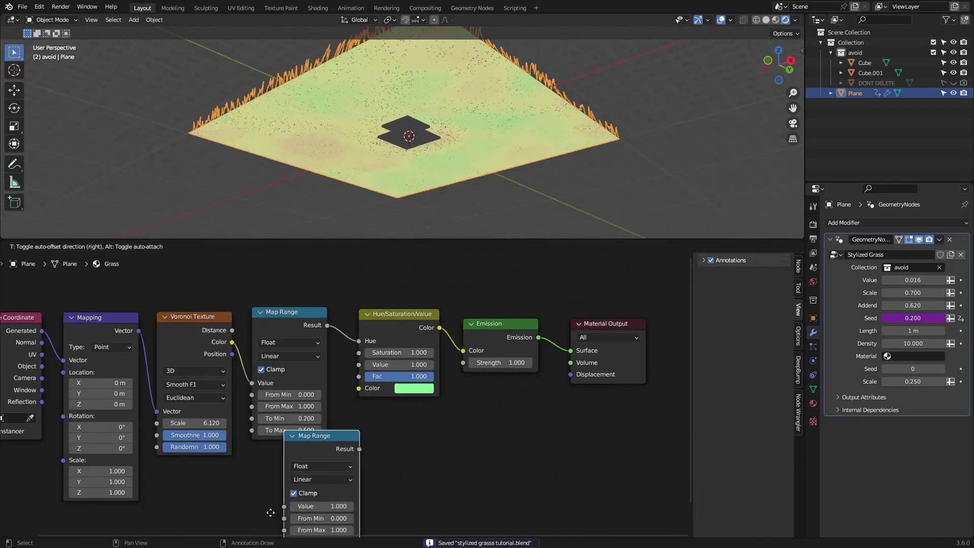
{"action": "left_click", "coordinate": [232, 506]}
{"action": "scroll", "coordinate": [231, 406], "scroll_direction": "down", "scroll_amount": 2, "text": "shift"}
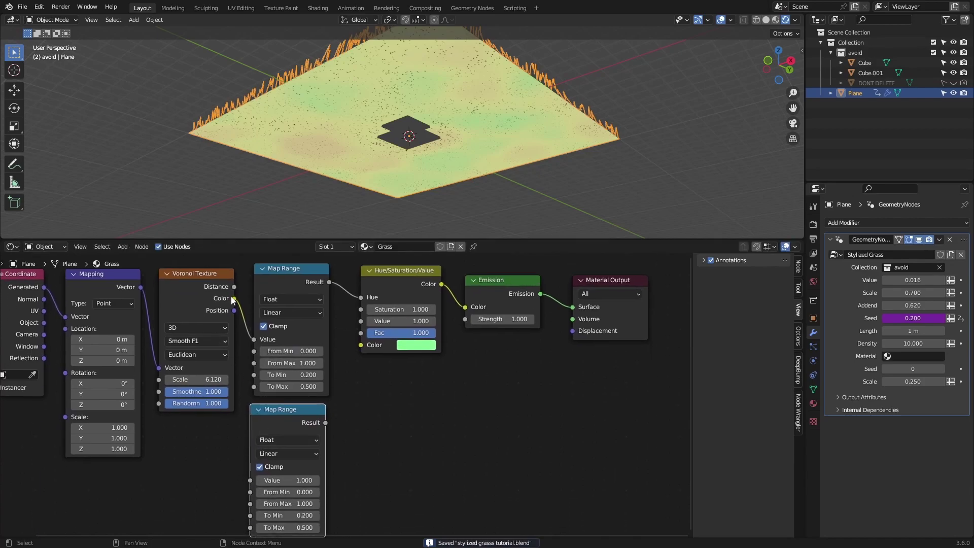
{"action": "left_click_drag", "start_coordinate": [232, 297], "coordinate": [250, 478]}
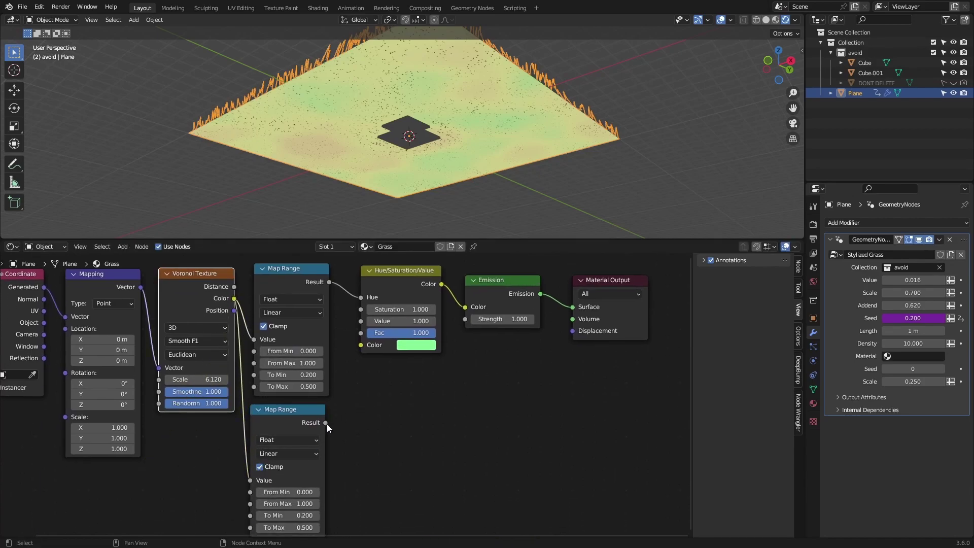
{"action": "left_click_drag", "start_coordinate": [325, 423], "coordinate": [307, 294]}
{"action": "left_click_drag", "start_coordinate": [359, 324], "coordinate": [360, 322]}
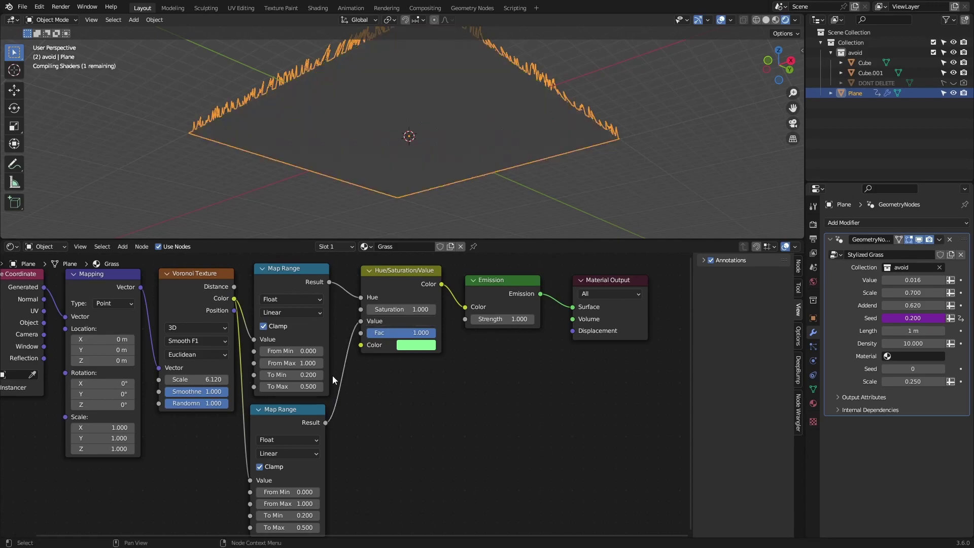
- Set the duplicated Map Range's To Max to 1.000 and its To Min to 0.250
{"action": "scroll", "coordinate": [300, 506], "scroll_direction": "up", "scroll_amount": 3}
{"action": "middle_click_drag", "start_coordinate": [310, 444], "coordinate": [340, 421]}
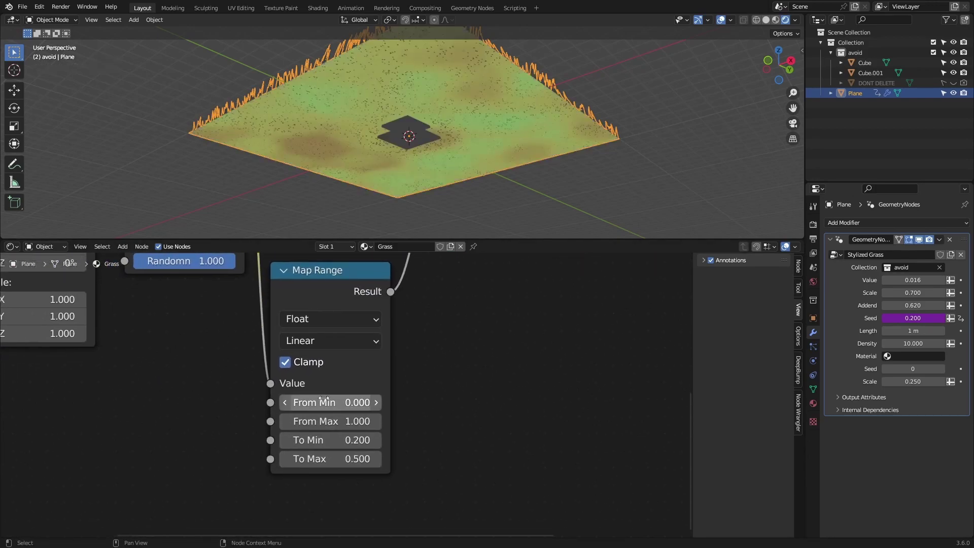
{"action": "left_click", "coordinate": [330, 458]}
{"action": "type", "text": "1"}
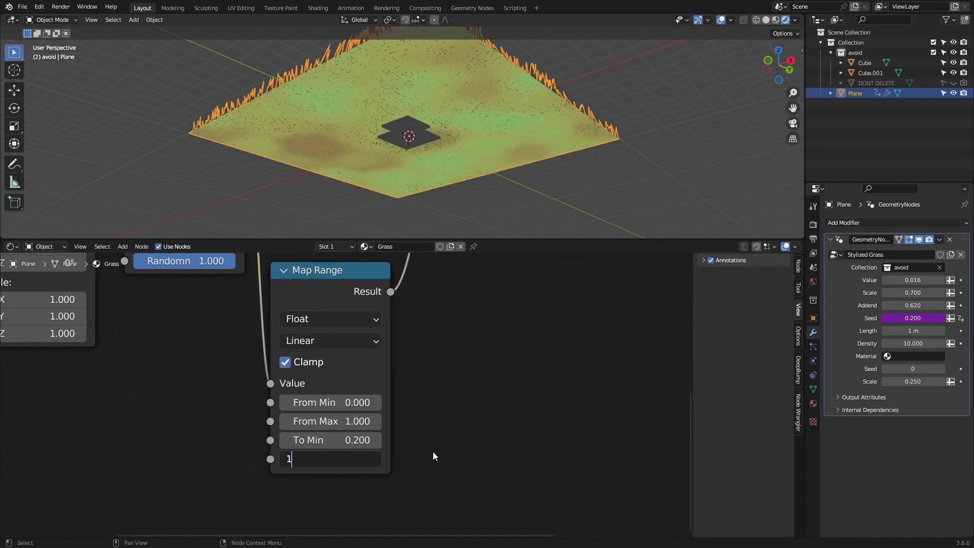
{"action": "key", "text": "Return"}
{"action": "left_click", "coordinate": [330, 440]}
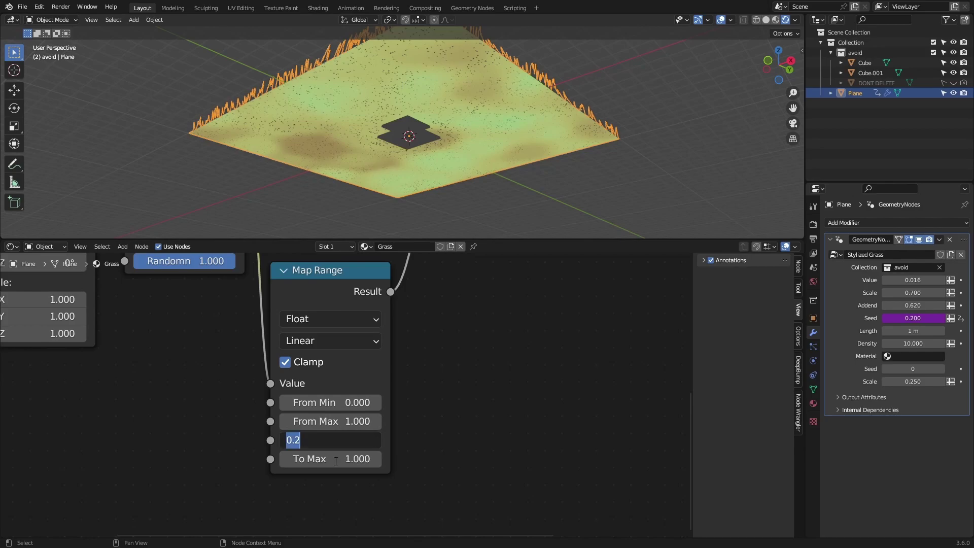
{"action": "type", "text": ".25"}
{"action": "key", "text": "Return"}
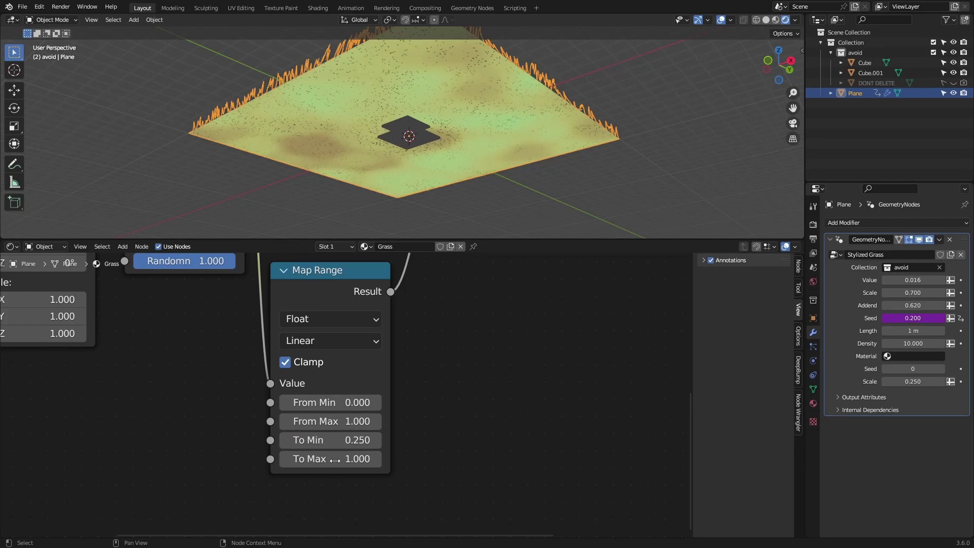
- Group all the Grass material's nodes except the Material Output into one node group
{"action": "scroll", "coordinate": [452, 162], "scroll_direction": "up", "scroll_amount": 3}
{"action": "middle_click_drag", "start_coordinate": [467, 206], "coordinate": [453, 170]}
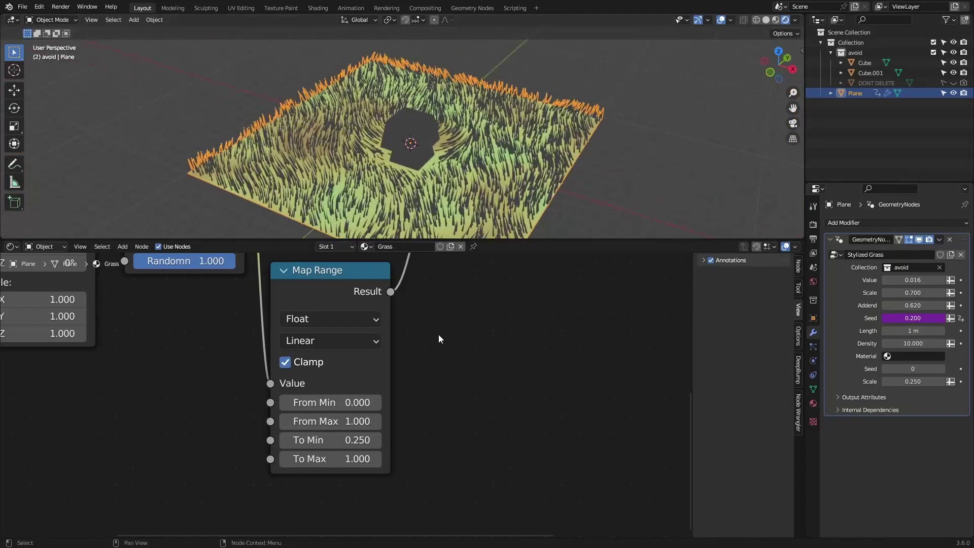
{"action": "middle_click_drag", "start_coordinate": [438, 334], "coordinate": [541, 516]}
{"action": "scroll", "coordinate": [459, 386], "scroll_direction": "down", "scroll_amount": 11}
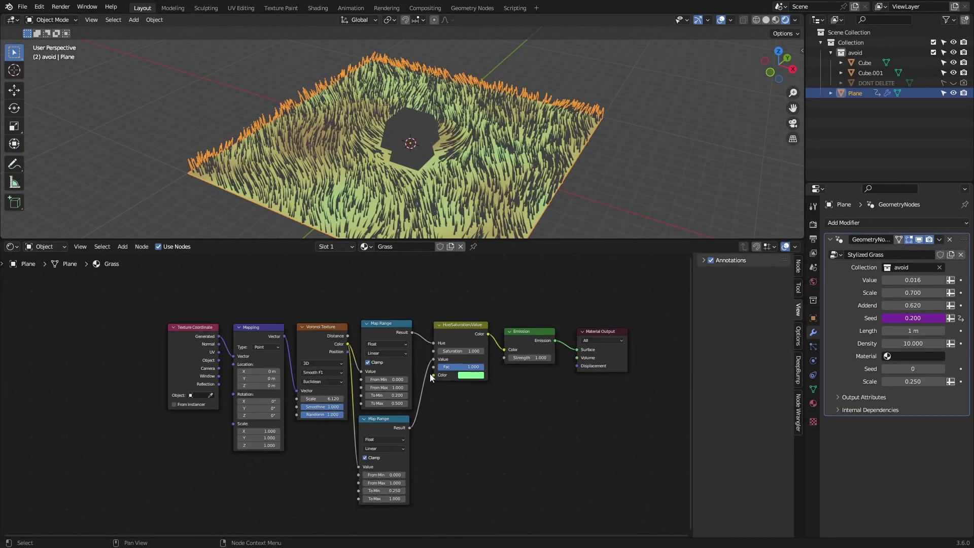
{"action": "left_click_drag", "start_coordinate": [539, 495], "coordinate": [168, 291]}
{"action": "key", "text": "ctrl+g"}
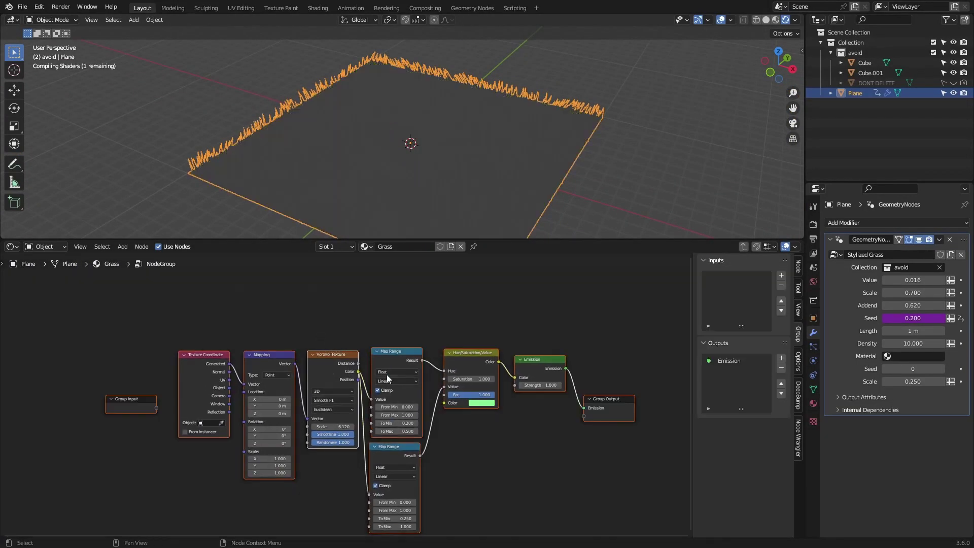
- Expose the Hue/Saturation/Value node's Color as a group input, and pick a yellowish green for it on the node group
{"action": "scroll", "coordinate": [386, 374], "scroll_direction": "up", "scroll_amount": 2}
{"action": "left_click", "coordinate": [451, 427]}
{"action": "scroll", "coordinate": [451, 427], "scroll_direction": "up", "scroll_amount": 1}
{"action": "left_click_drag", "start_coordinate": [479, 405], "coordinate": [82, 422]}
{"action": "key", "text": "Tab"}
{"action": "left_click", "coordinate": [388, 409]}
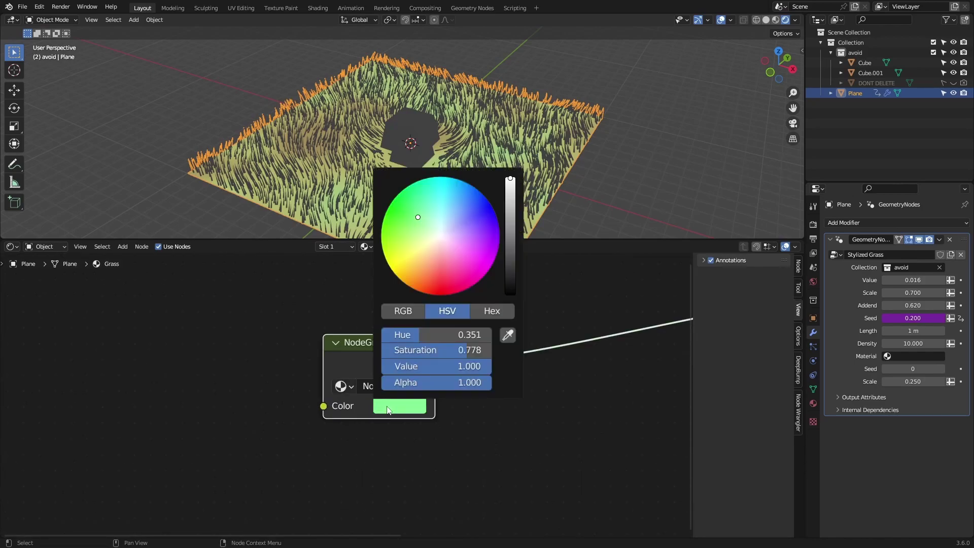
{"action": "mouse_move", "coordinate": [421, 229]}
{"action": "left_mouse_down"}
{"action": "mouse_move", "coordinate": [418, 254]}
{"action": "mouse_move", "coordinate": [410, 217]}
{"action": "mouse_move", "coordinate": [430, 208]}
{"action": "left_mouse_up"}
- Inside the node group, expose the Voronoi Texture's W as a group input and order it above Scale
{"action": "key", "text": "Tab"}
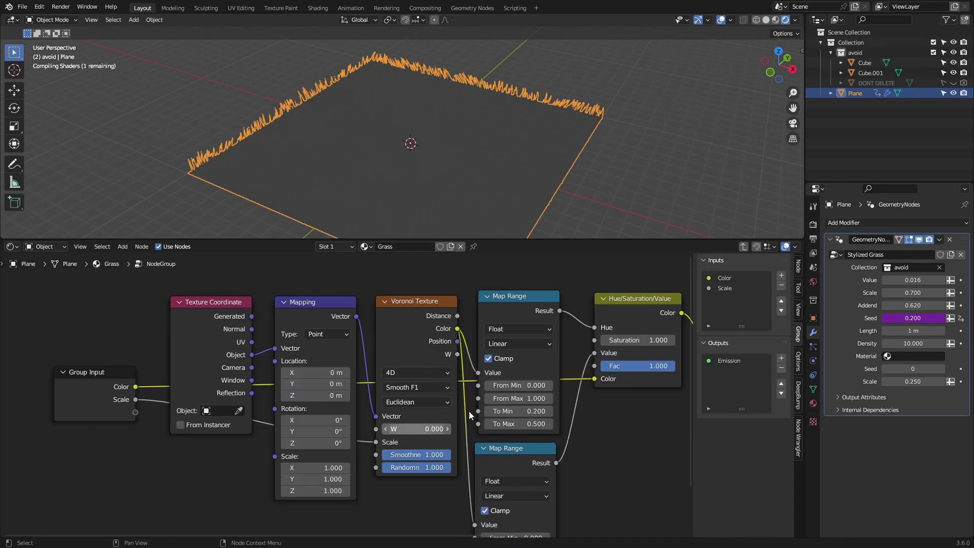
{"action": "left_click_drag", "start_coordinate": [377, 430], "coordinate": [135, 412]}
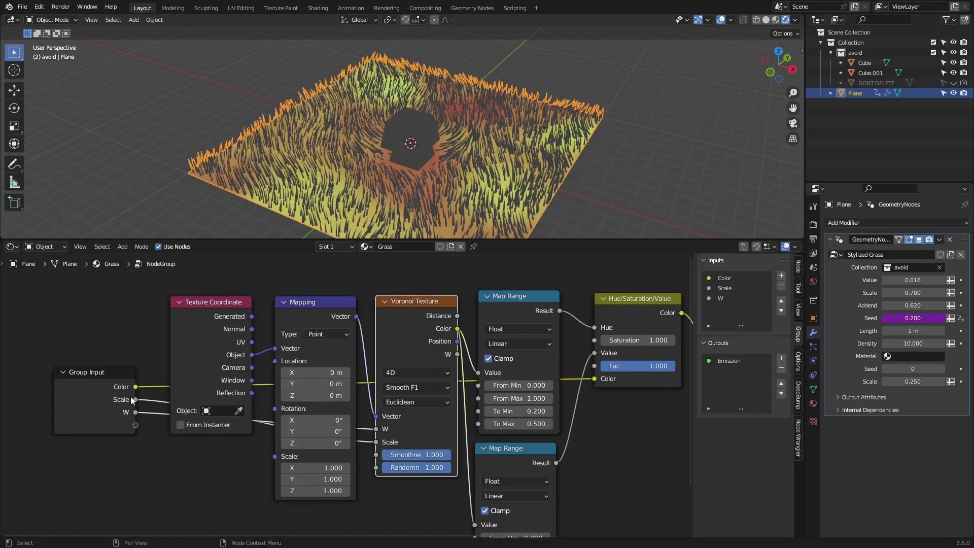
{"action": "left_click", "coordinate": [743, 299]}
{"action": "left_click", "coordinate": [782, 301]}
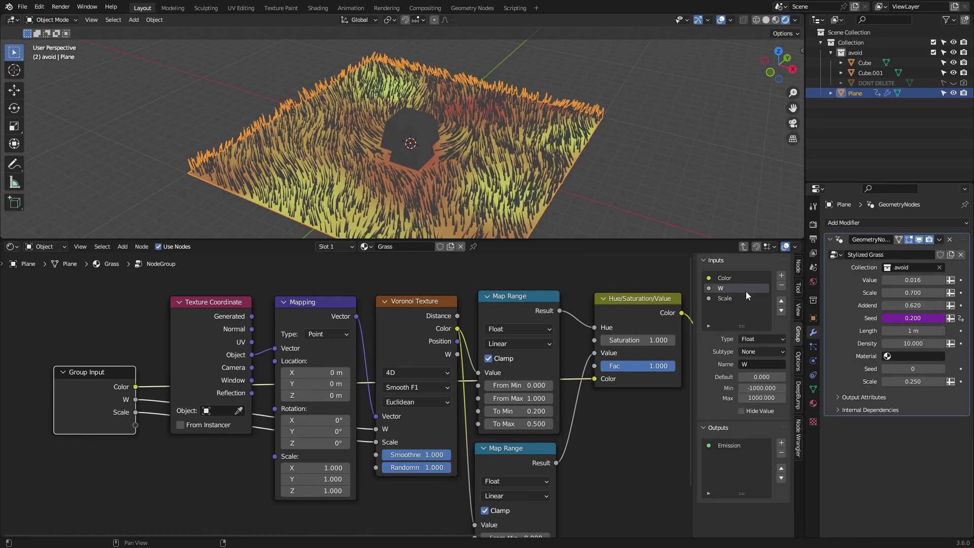
- Rename the W group input to Seed, save the file and return to the main material nodes
{"action": "type", "text": "Seed"}
{"action": "key", "text": "Return"}
{"action": "key", "text": "ctrl+s"}
{"action": "key", "text": "Tab"}
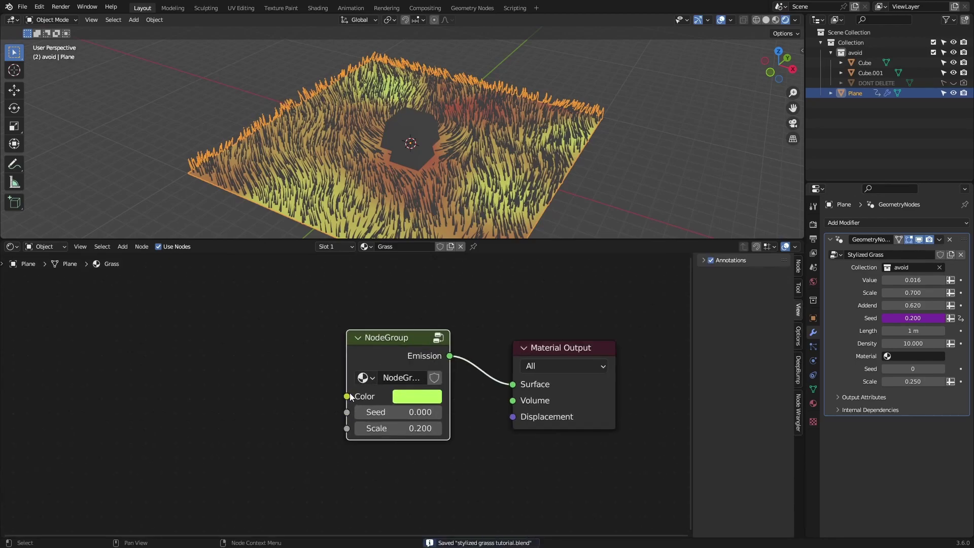
- Drive the node group's Seed with the expression #frame/10 and play the animation briefly to preview the shifting colors
{"action": "left_click", "coordinate": [404, 413]}
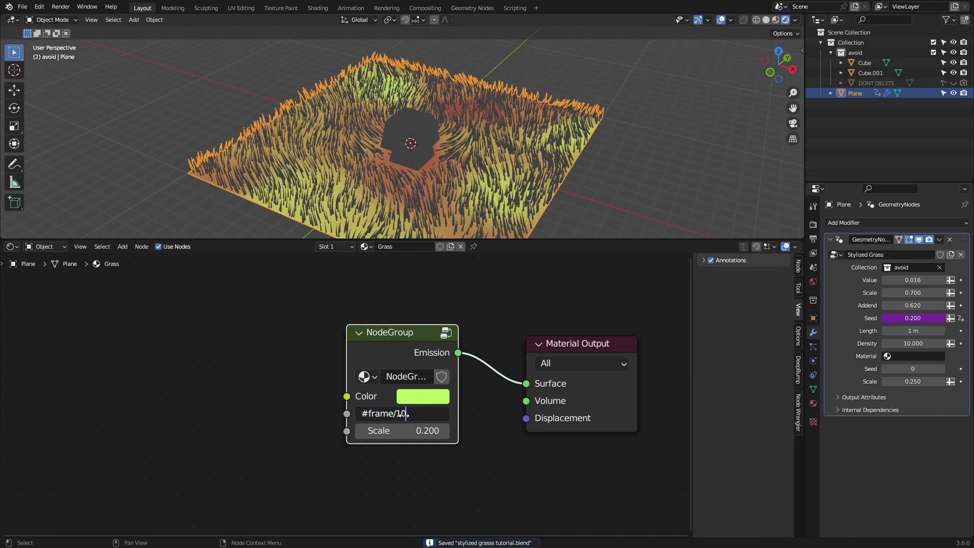
{"action": "type", "text": "#frame/10"}
{"action": "key", "text": "Return"}
{"action": "key", "text": "space"}
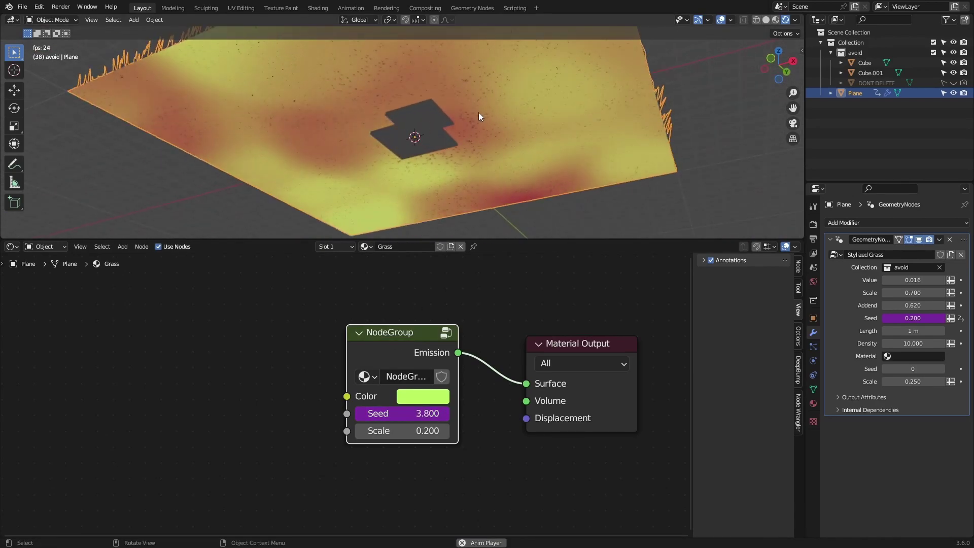
{"action": "key", "text": "space"}
- Change the node group's Color to a light cyan and save the file
{"action": "left_click", "coordinate": [423, 396]}
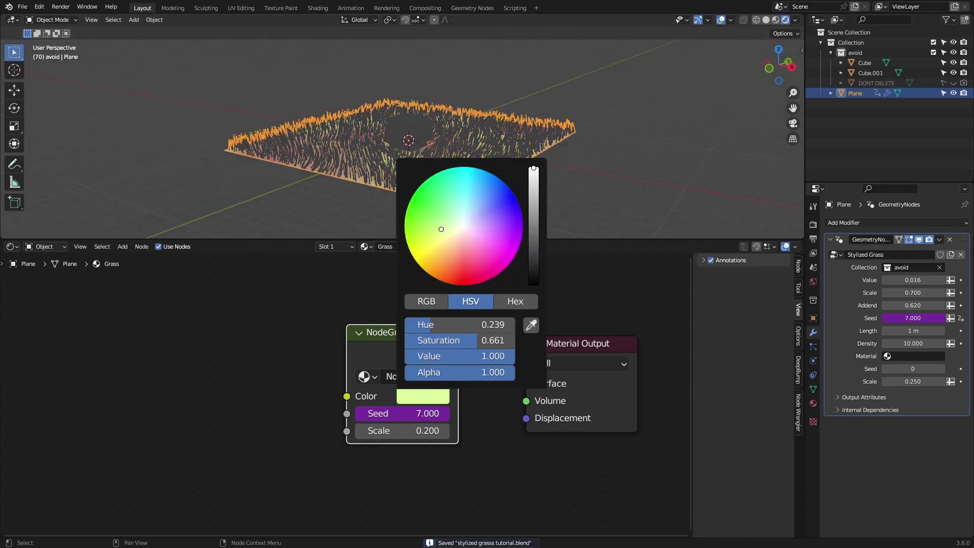
{"action": "left_click_drag", "start_coordinate": [441, 229], "coordinate": [435, 224]}
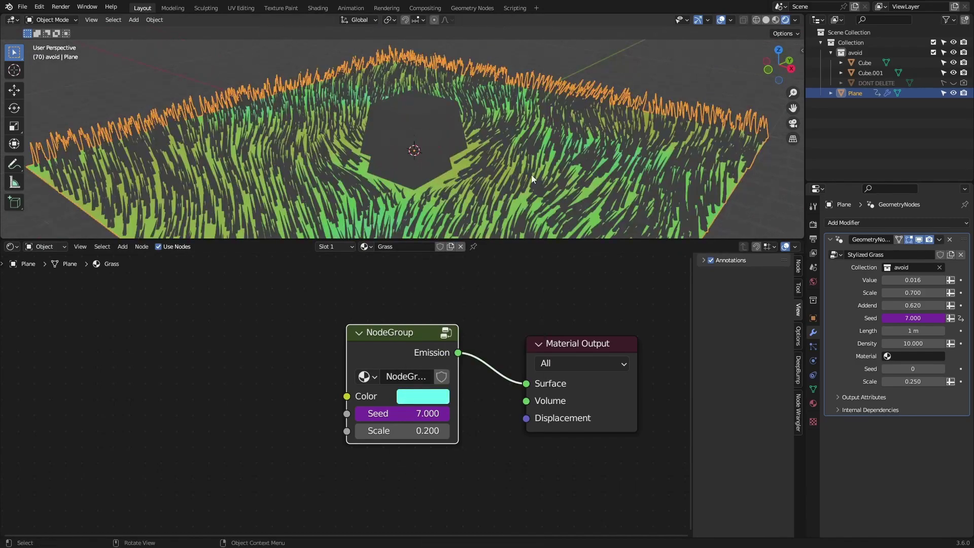
{"action": "middle_click_drag", "start_coordinate": [531, 175], "coordinate": [555, 184]}
{"action": "key", "text": "ctrl+s"}
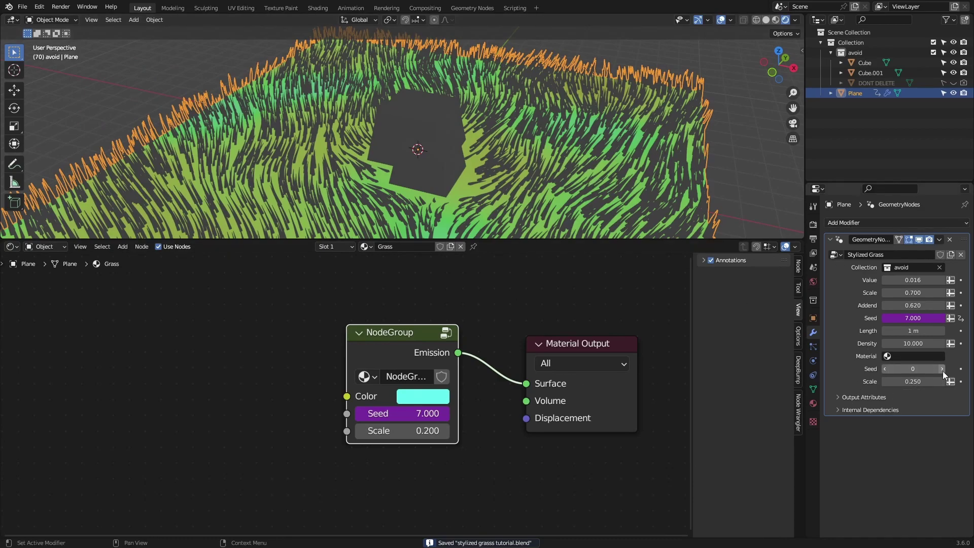
- Assign the Grass material to the Stylized Grass modifier's Material input and deselect the plane
{"action": "left_click", "coordinate": [903, 356]}
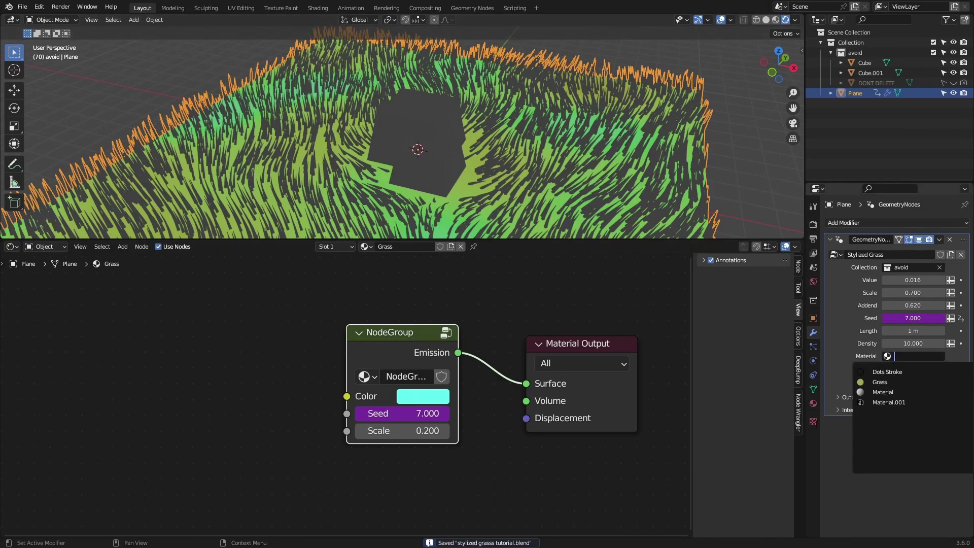
{"action": "left_click", "coordinate": [879, 382]}
{"action": "scroll", "coordinate": [645, 163], "scroll_direction": "down", "scroll_amount": 5}
{"action": "left_click", "coordinate": [675, 169]}
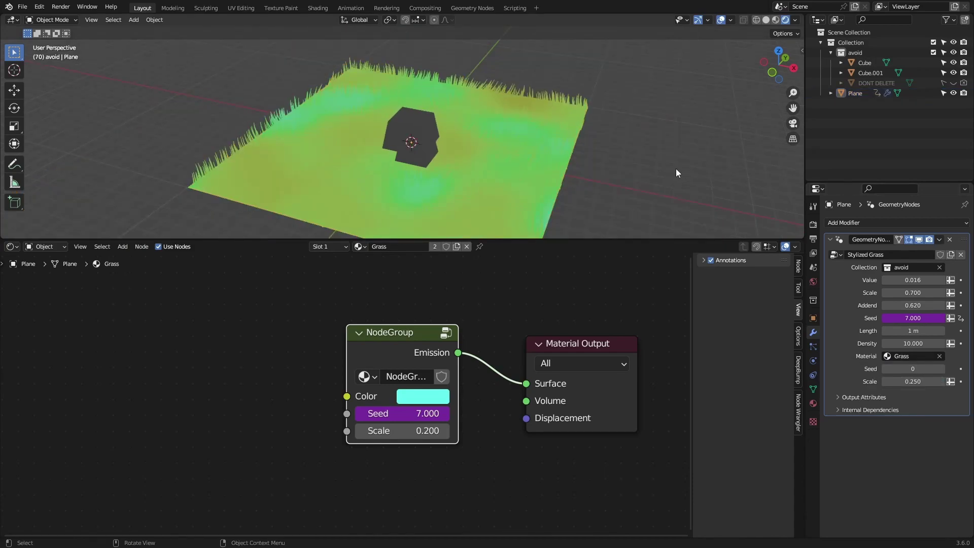
- Change the node group's Color to a light green and play the animation to preview the grass up close
{"action": "scroll", "coordinate": [676, 168], "scroll_direction": "up", "scroll_amount": 7}
{"action": "middle_click_drag", "start_coordinate": [622, 182], "coordinate": [499, 182]}
{"action": "left_click", "coordinate": [423, 396]}
{"action": "left_click", "coordinate": [456, 196]}
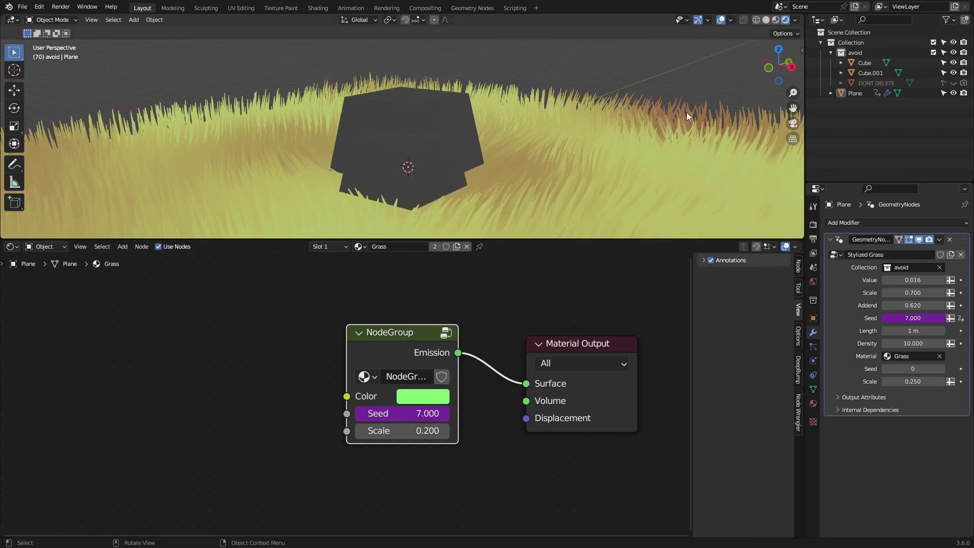
{"action": "middle_click_drag", "start_coordinate": [686, 111], "coordinate": [541, 136]}
{"action": "key", "text": "space"}
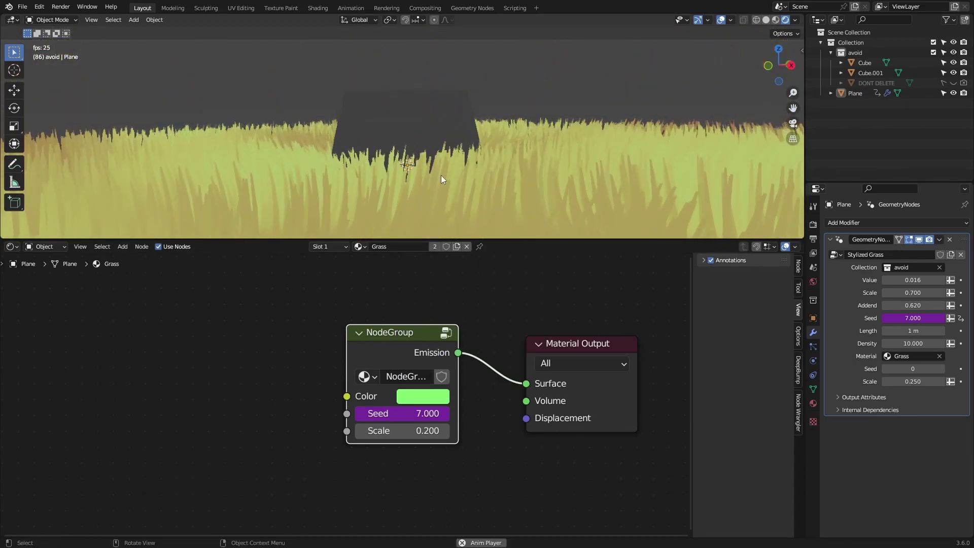